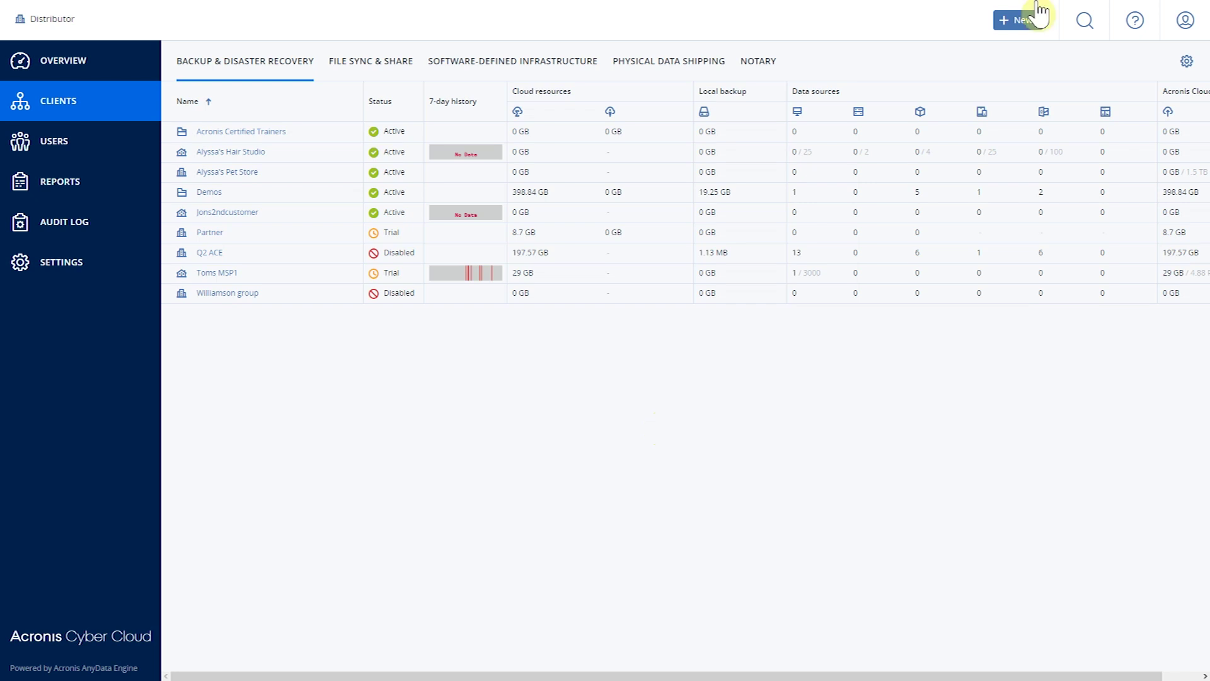
# Step: Start a new customer named customer1 in Production mode with English as the language, keeping all offered services enabled
pyautogui.click(1025, 24)
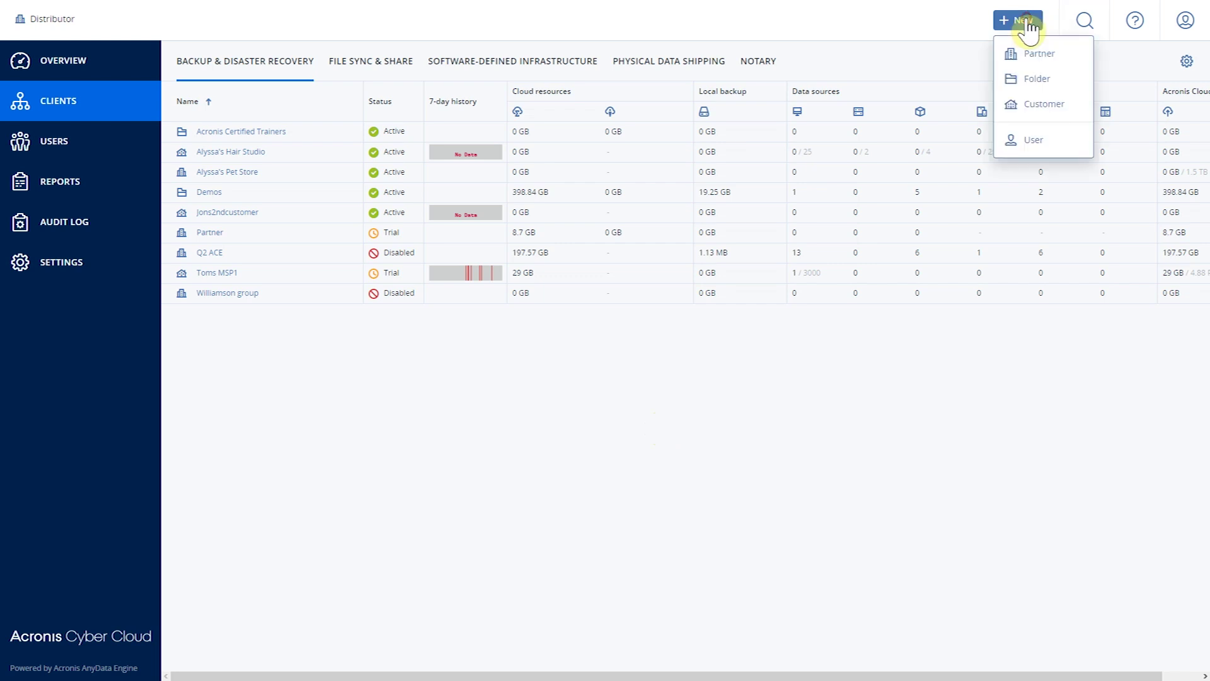
pyautogui.click(1028, 113)
pyautogui.write('customer1')
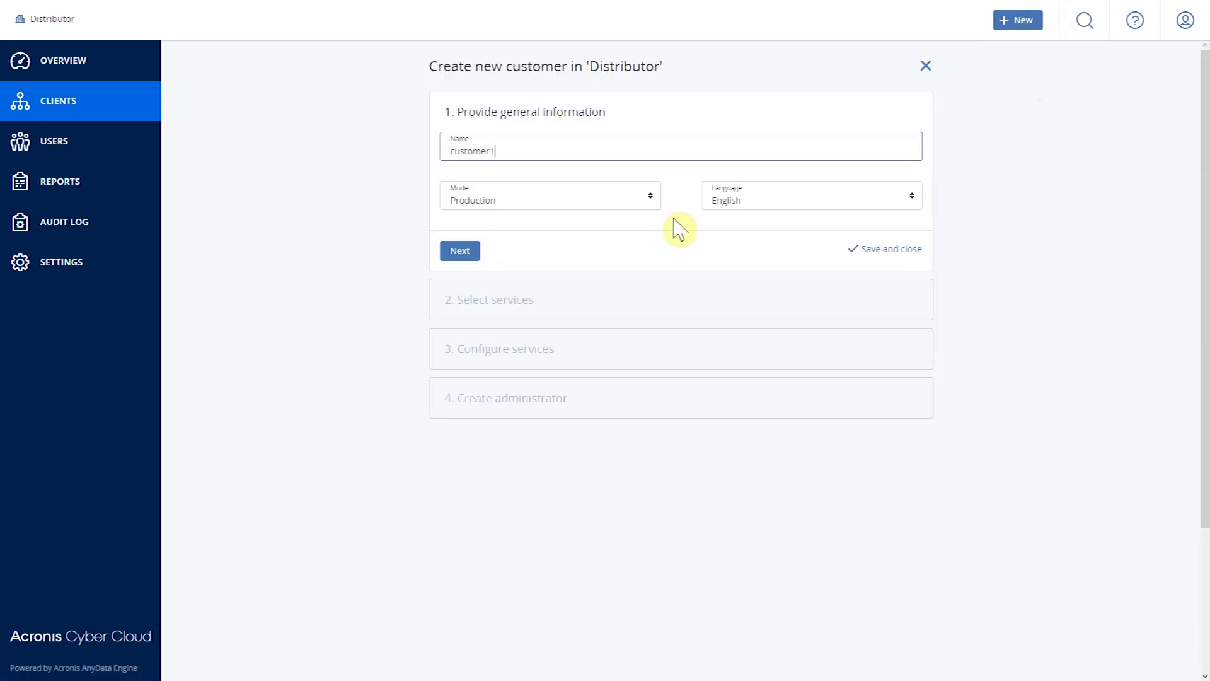
pyautogui.press('Tab')
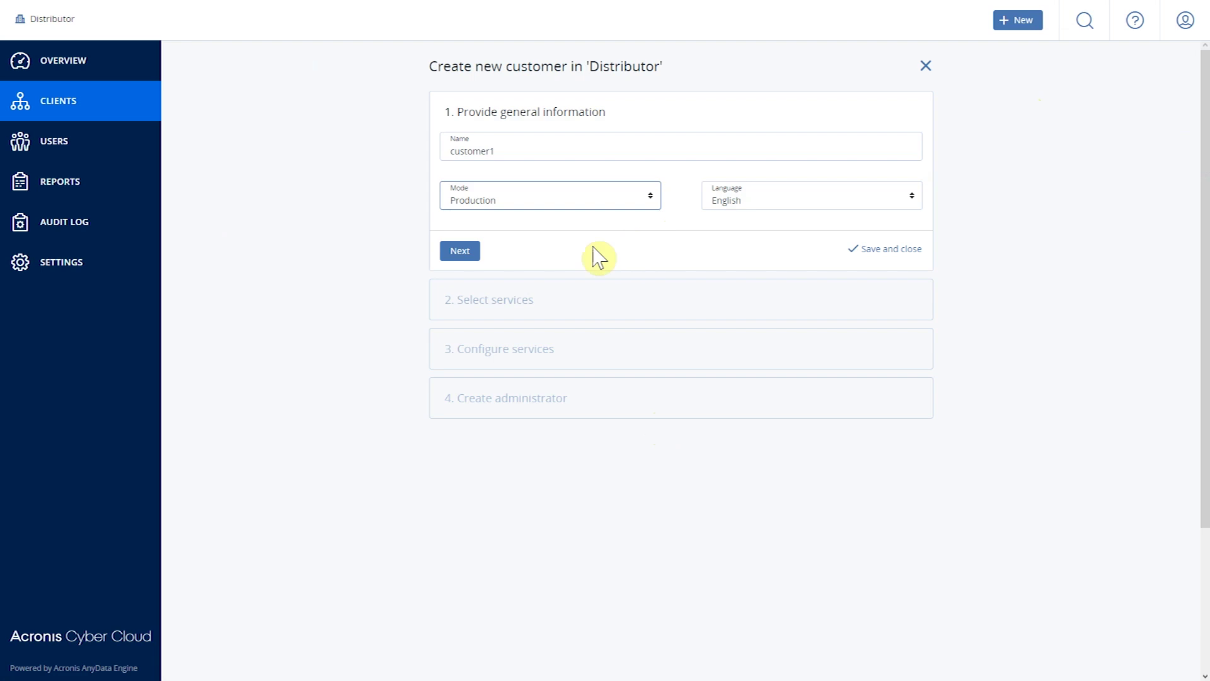
pyautogui.click(462, 252)
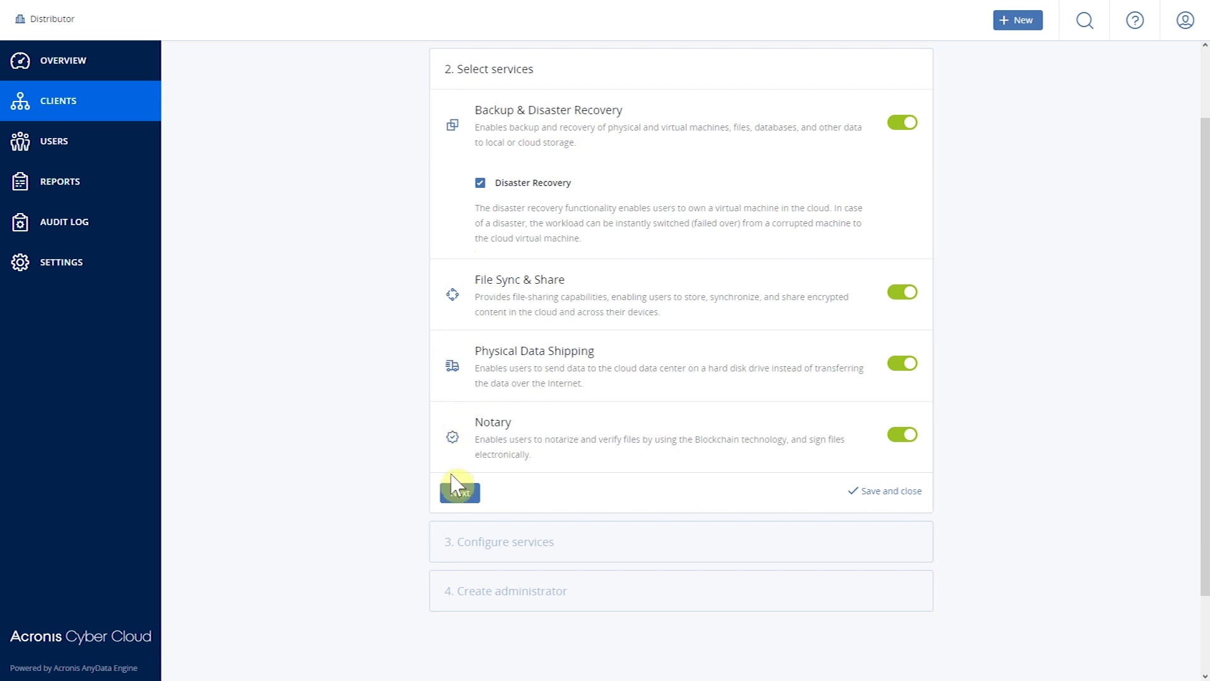
pyautogui.click(462, 495)
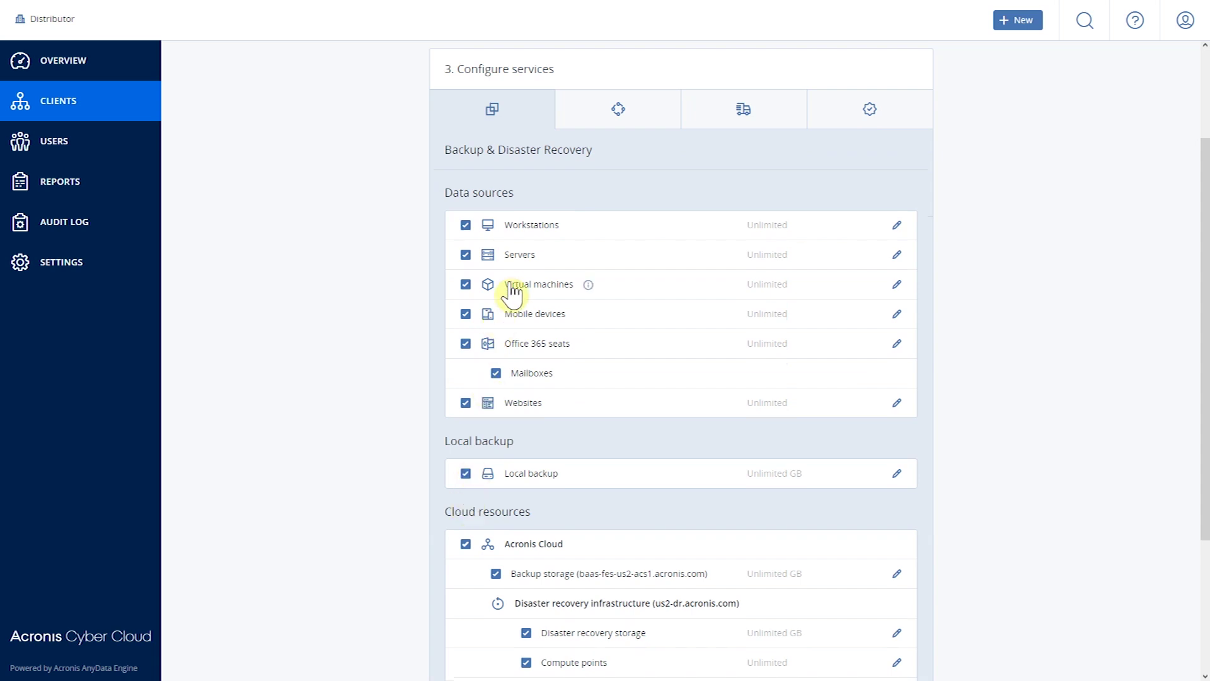
# Step: Set the customer's Workstations quota to 8 with an overage of 2, and save the new customer
pyautogui.scroll(-1, 505, 281)
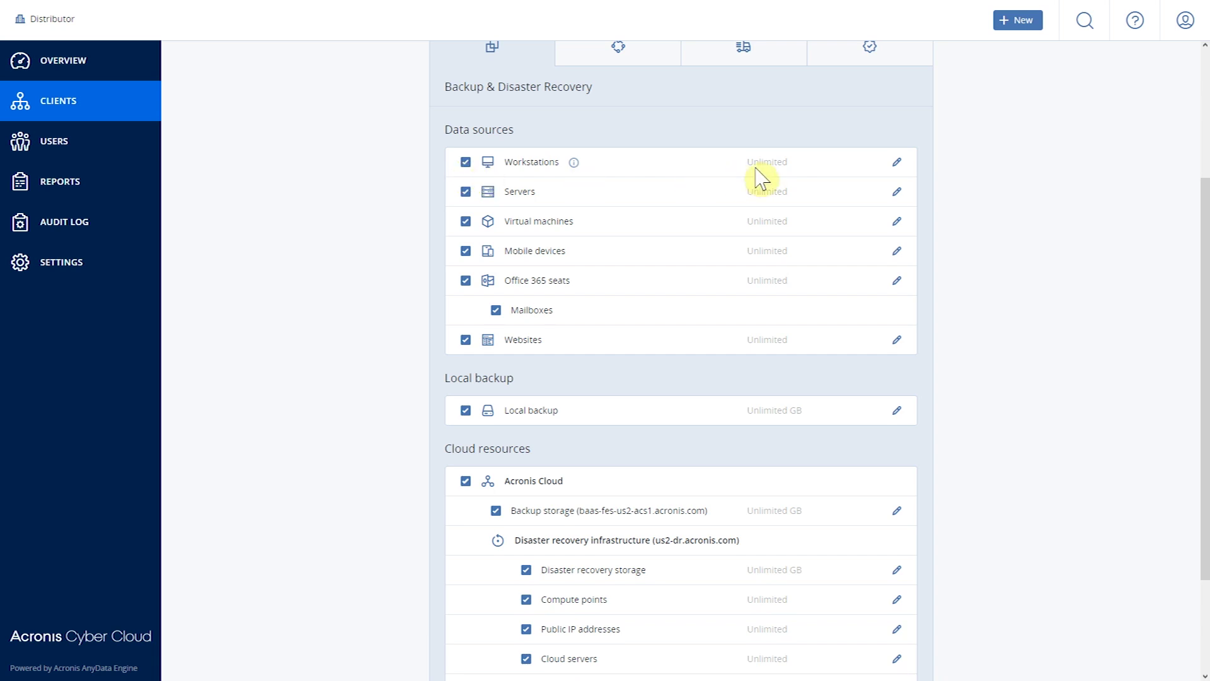
pyautogui.click(896, 163)
pyautogui.click(545, 206)
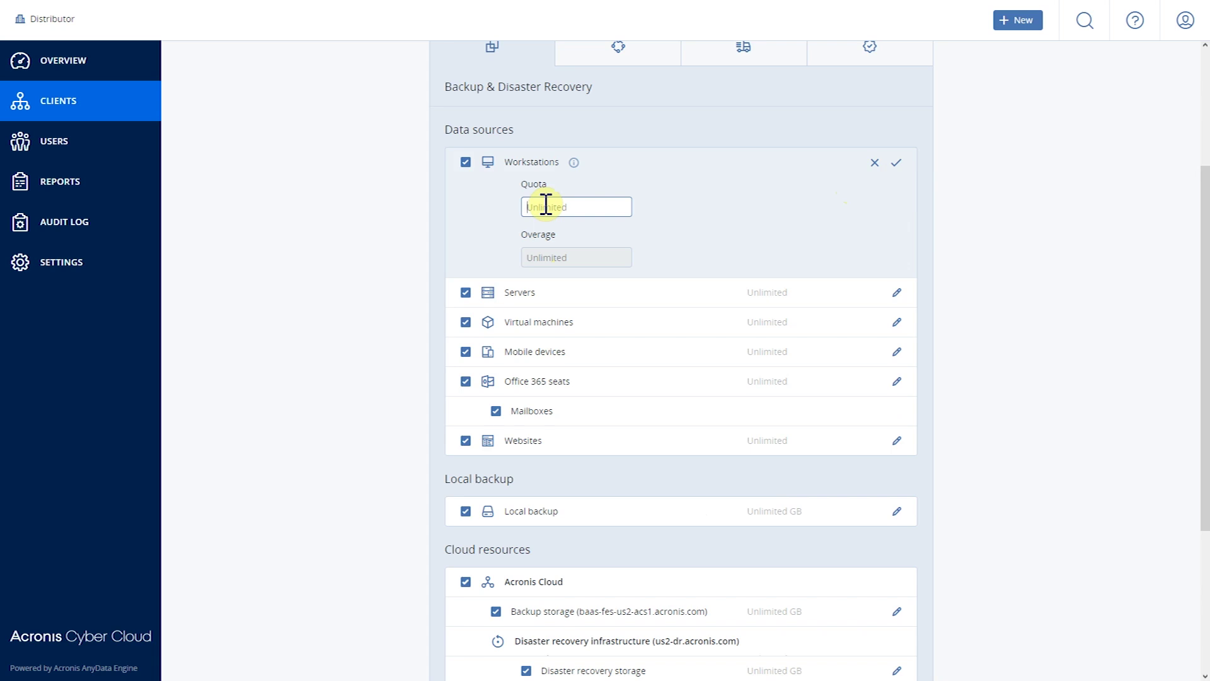
pyautogui.write('8')
pyautogui.press('Tab')
pyautogui.write('2')
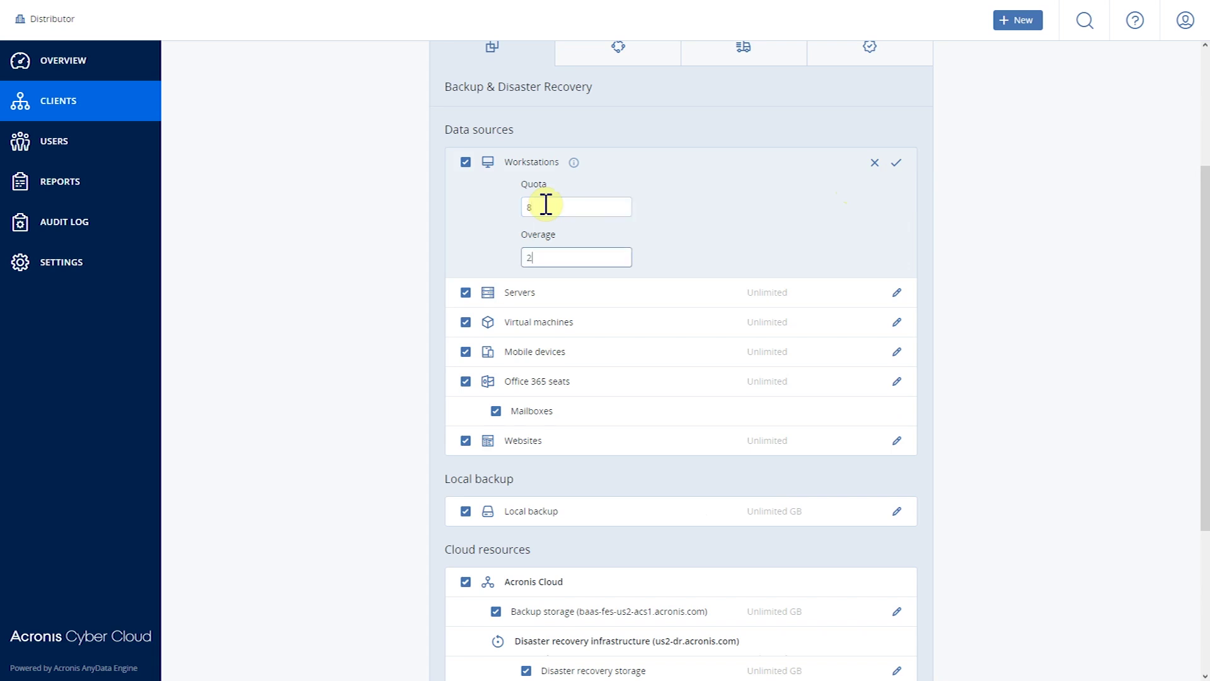
pyautogui.scroll(-4, 454, 477)
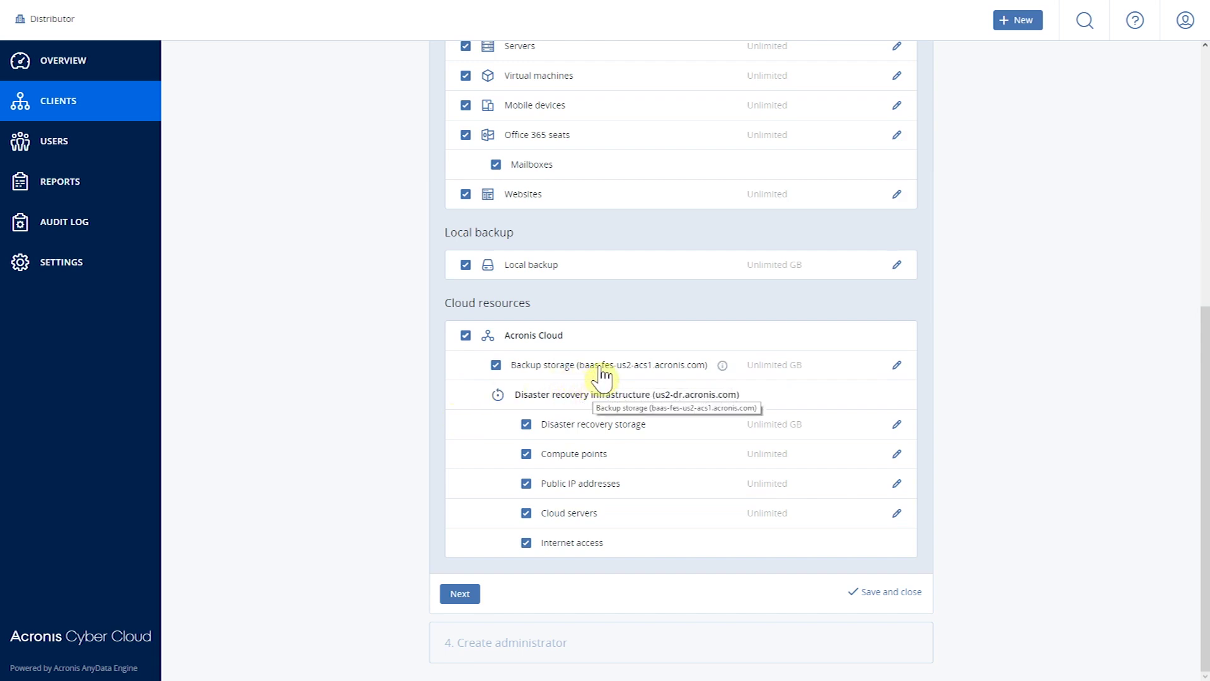
pyautogui.click(901, 596)
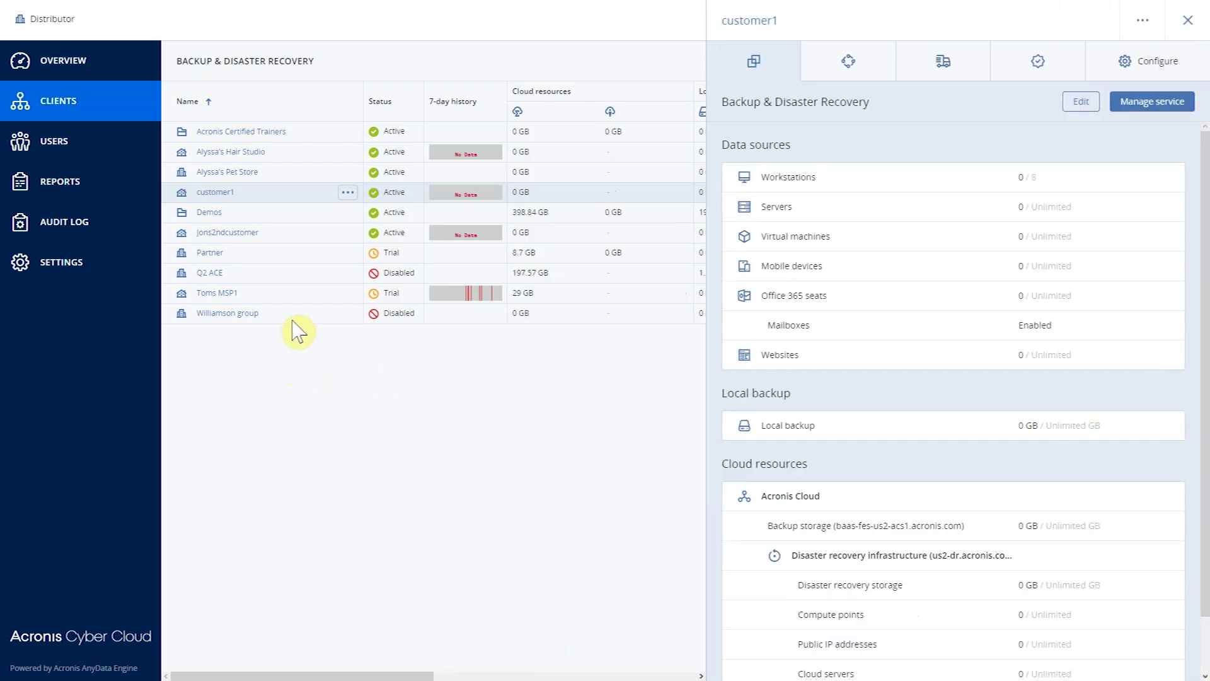
# Step: Open the Backup & Disaster Recovery quotas of client Toms MSP1 for editing and examine the data source and cloud resource settings
pyautogui.click(276, 300)
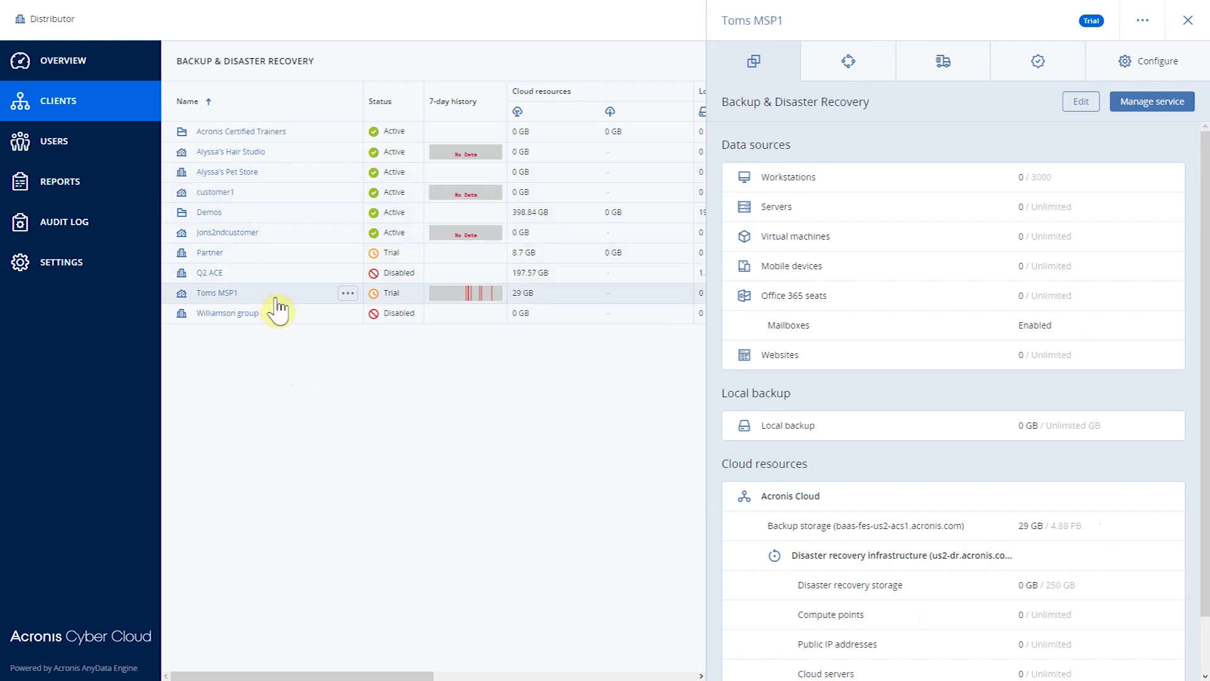
pyautogui.click(1079, 102)
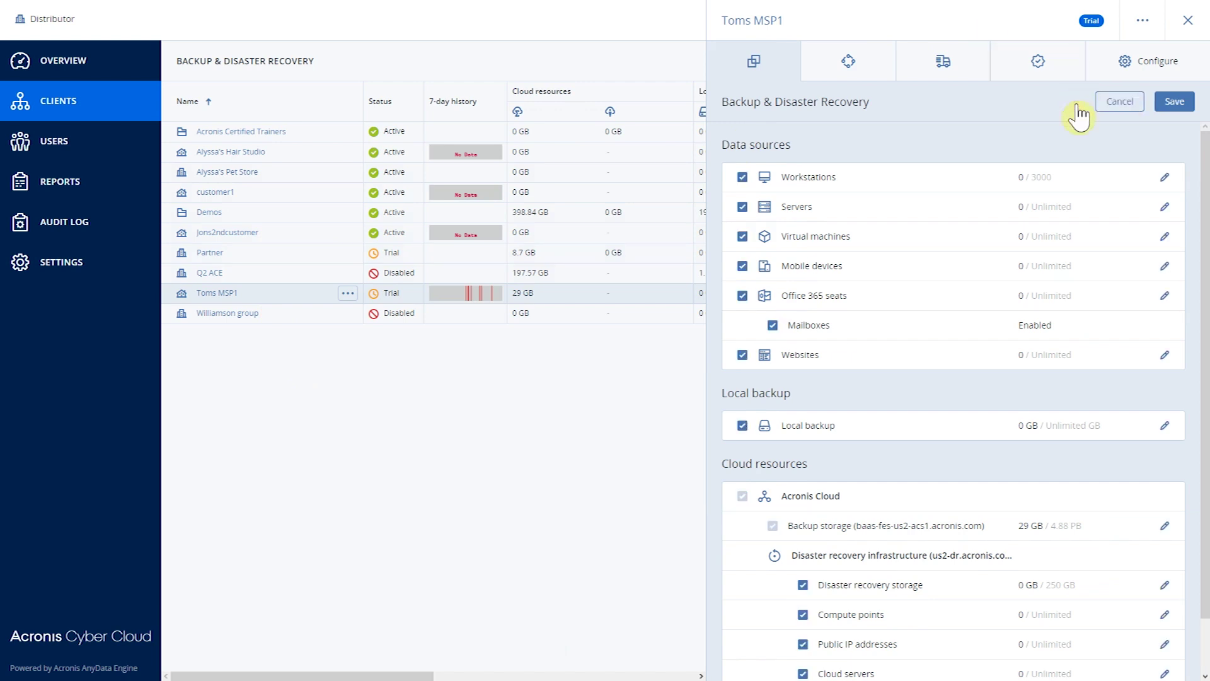
pyautogui.click(1164, 178)
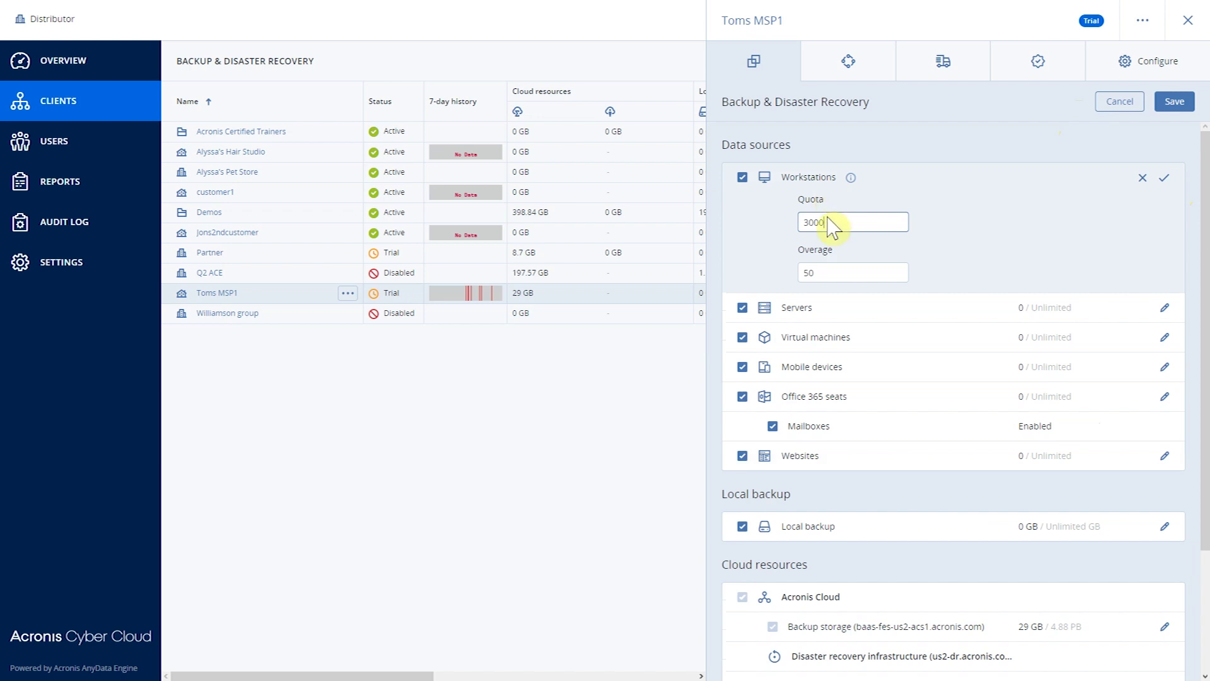
pyautogui.click(1164, 307)
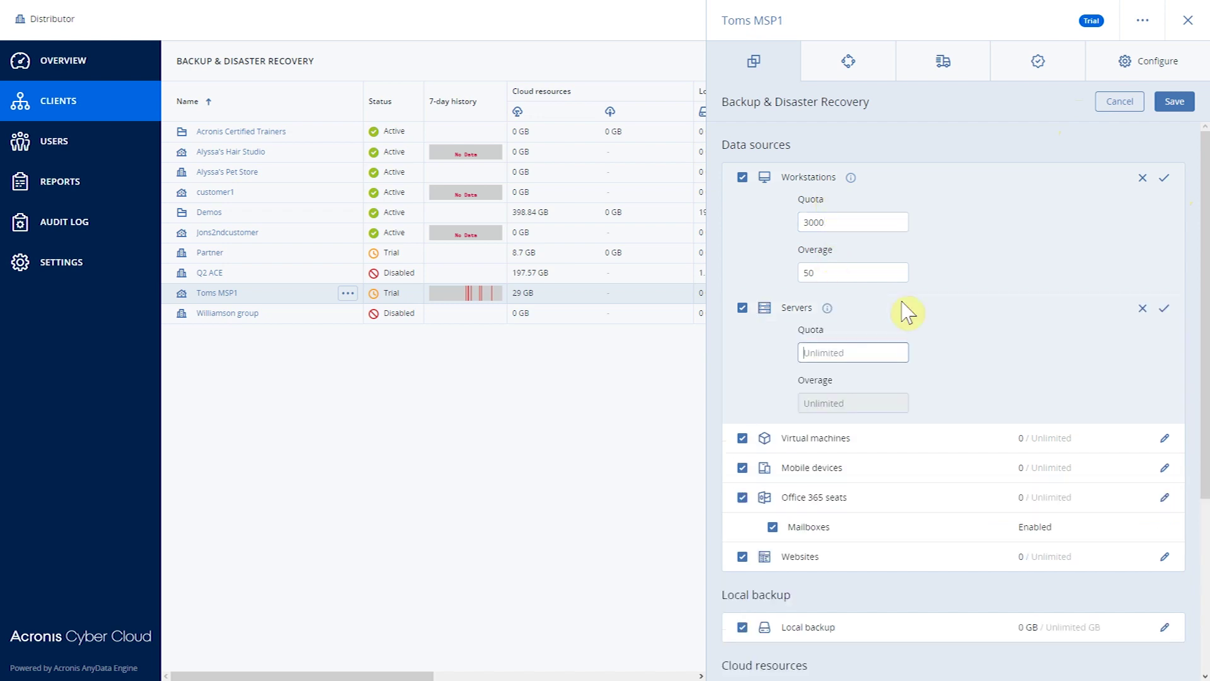
pyautogui.click(742, 308)
pyautogui.click(742, 308)
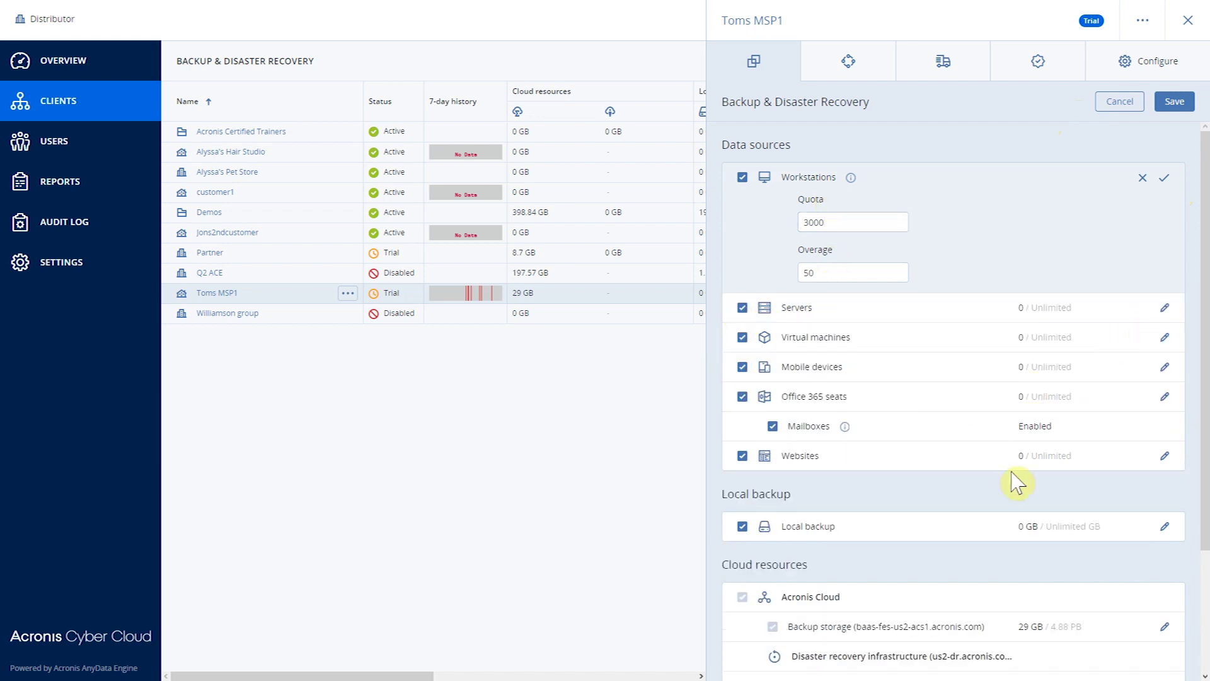
pyautogui.scroll(-3, 1018, 483)
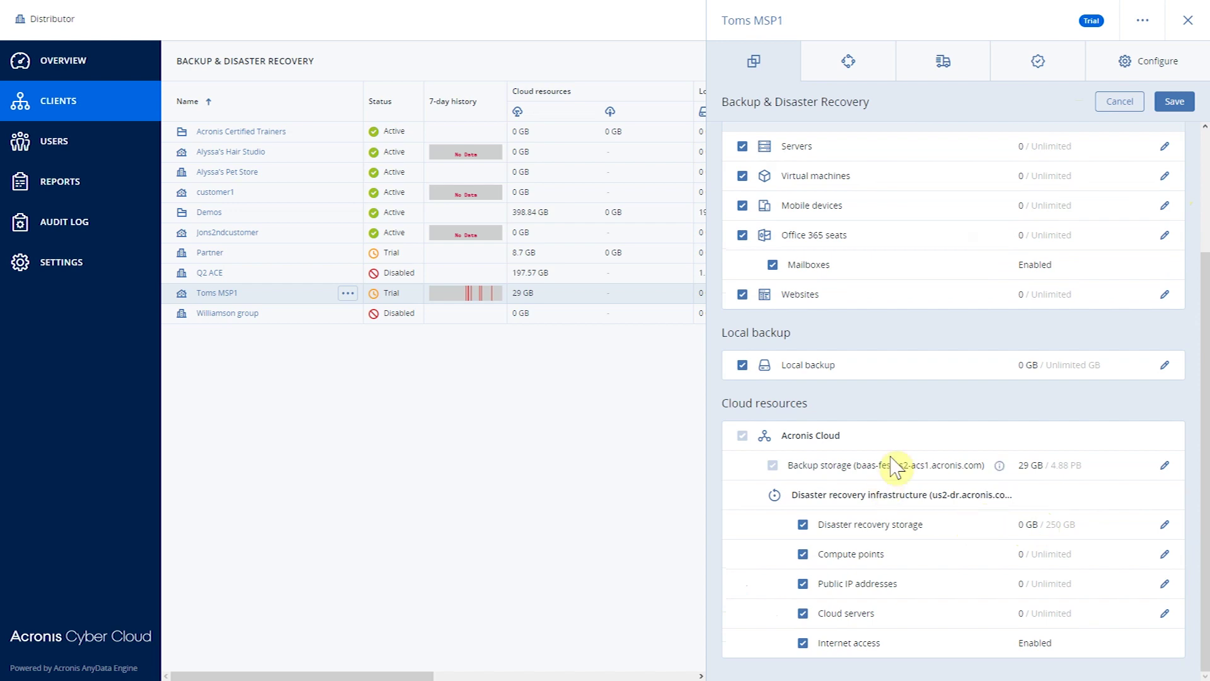
pyautogui.scroll(3, 891, 441)
# Step: Review the File Sync & Share and Notary services of Toms MSP1, return to Backup & Disaster Recovery, and close the client's details
pyautogui.click(847, 69)
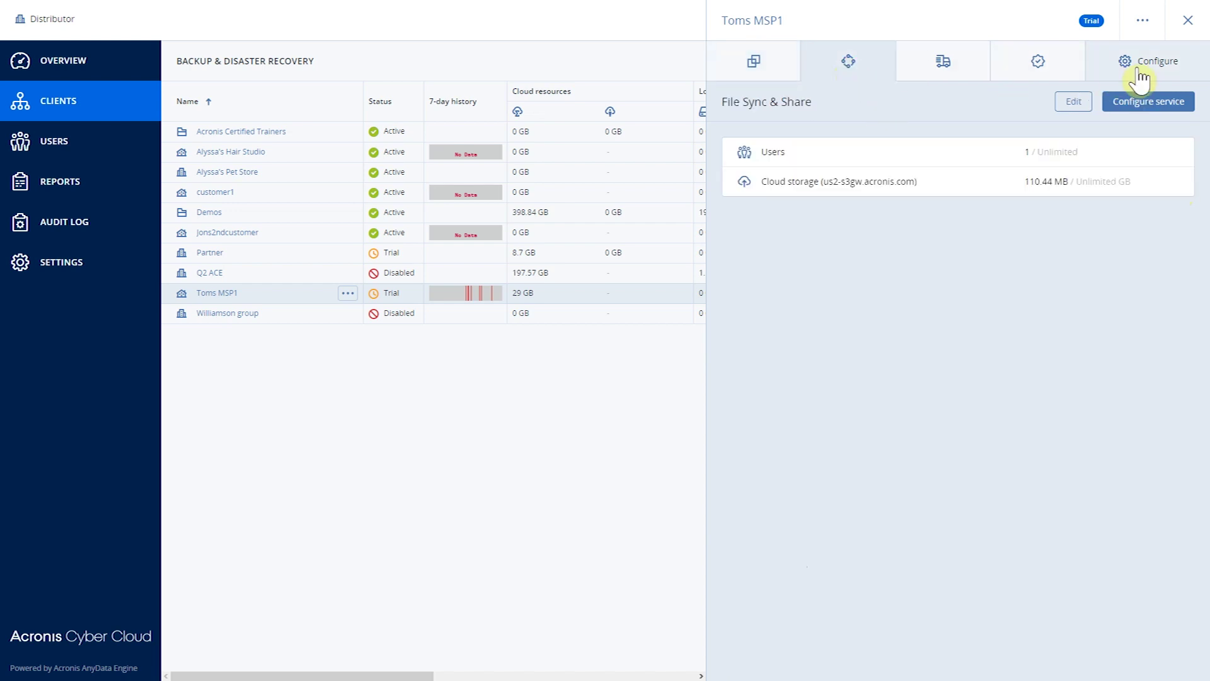
pyautogui.click(1036, 72)
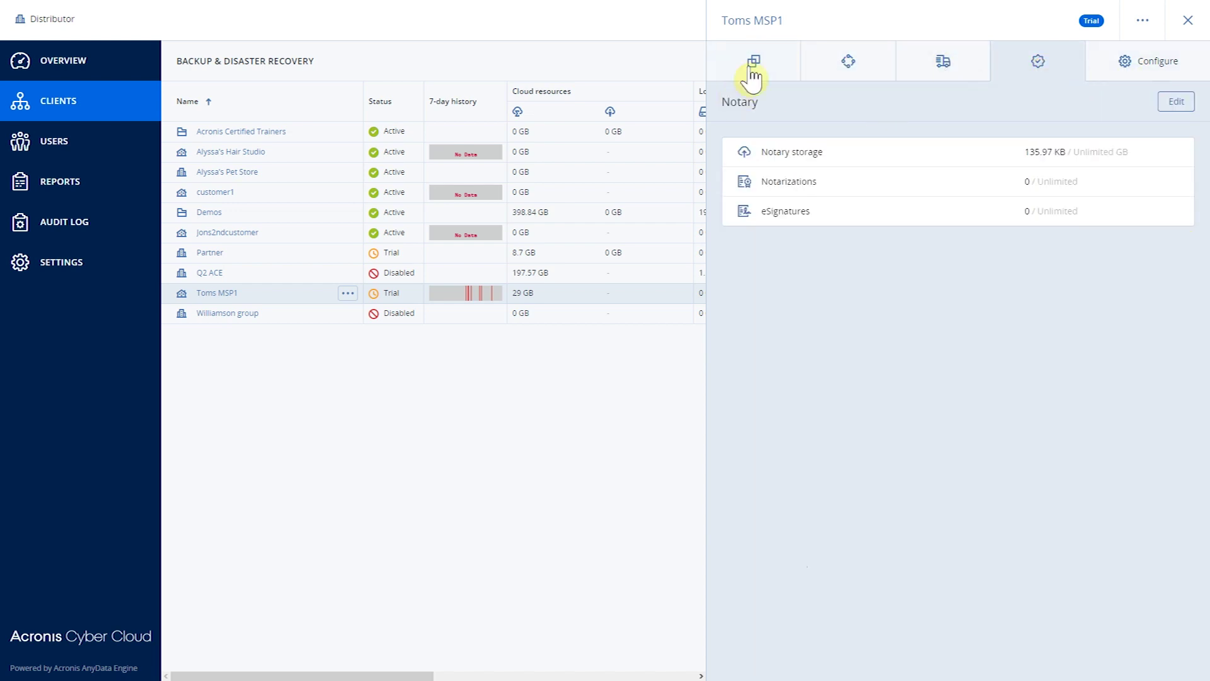
pyautogui.click(721, 56)
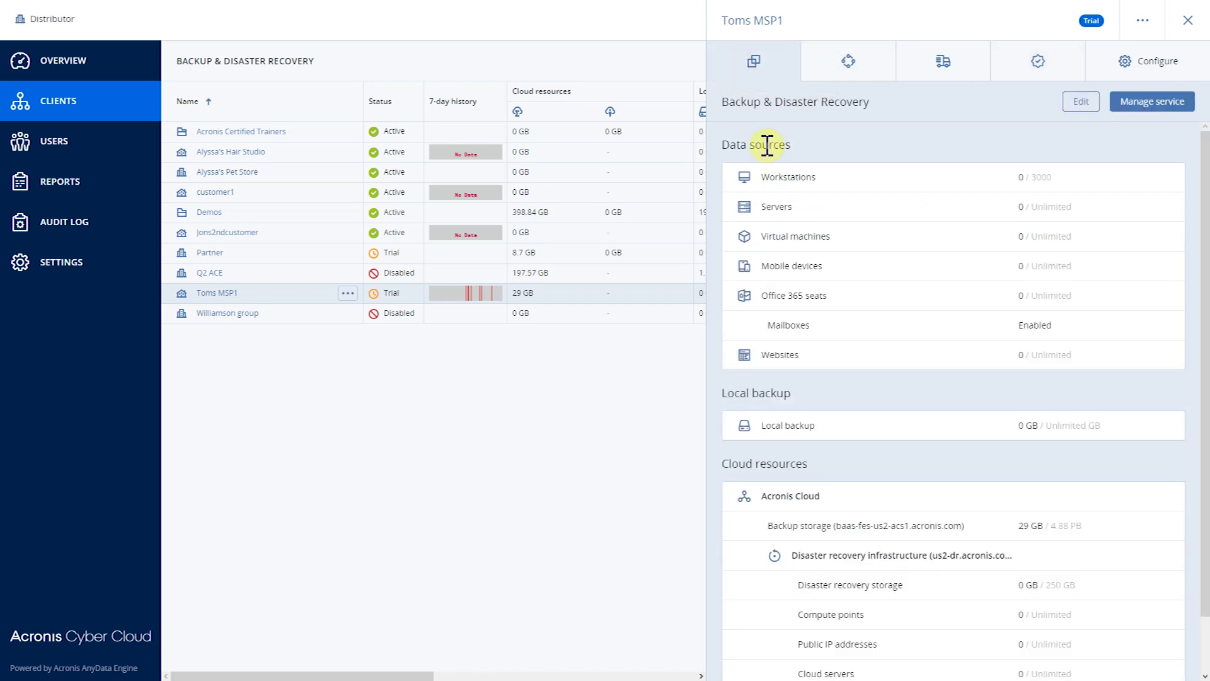
pyautogui.click(528, 410)
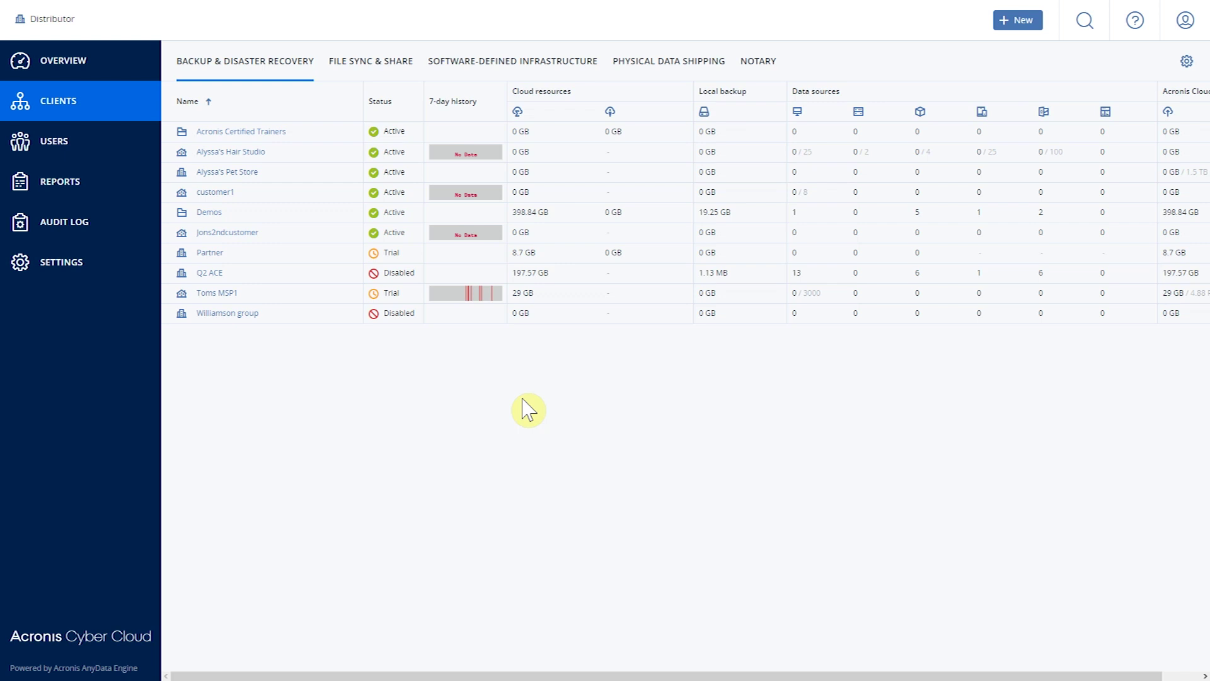
# Step: Compare the clients' usage for Backup & Disaster Recovery, File Sync & Share and Notary
pyautogui.hscroll(1, 554, 403)
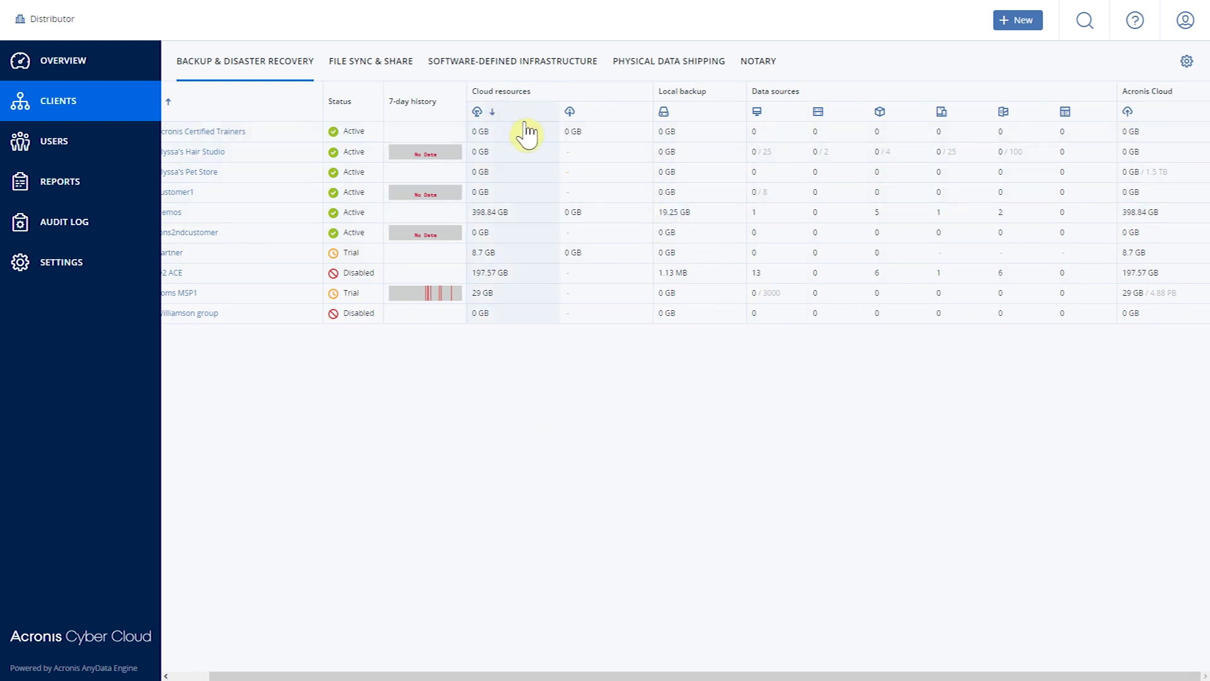
pyautogui.hscroll(-2, 864, 217)
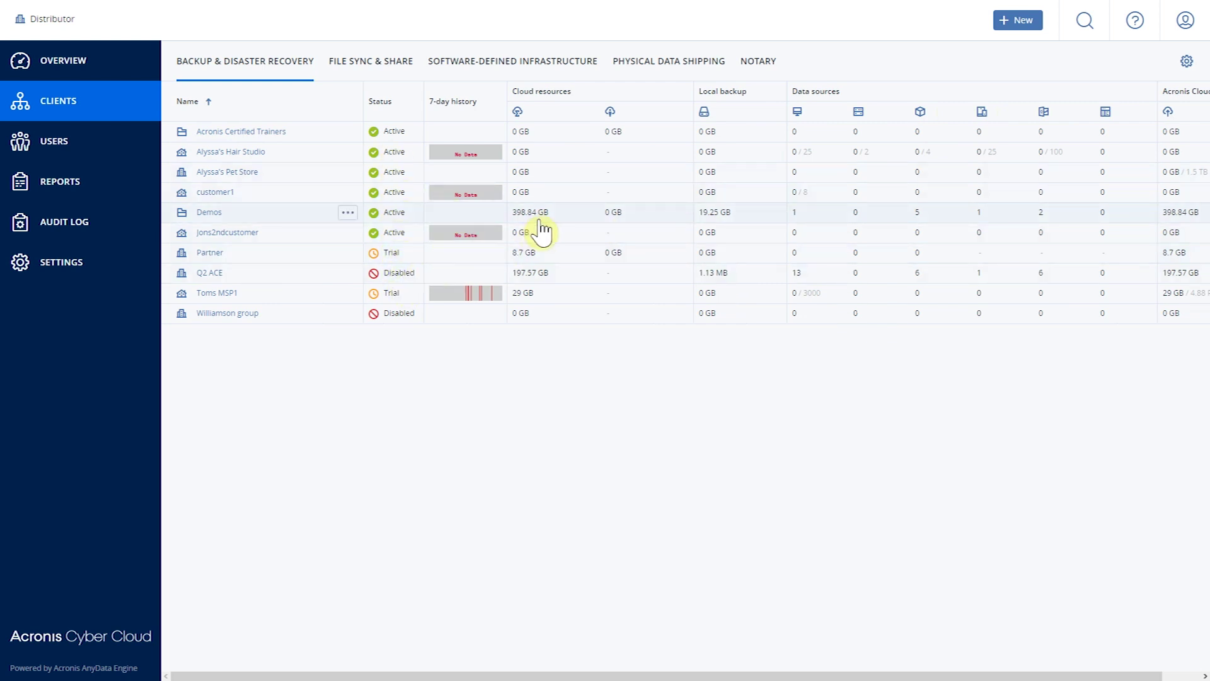
pyautogui.click(372, 73)
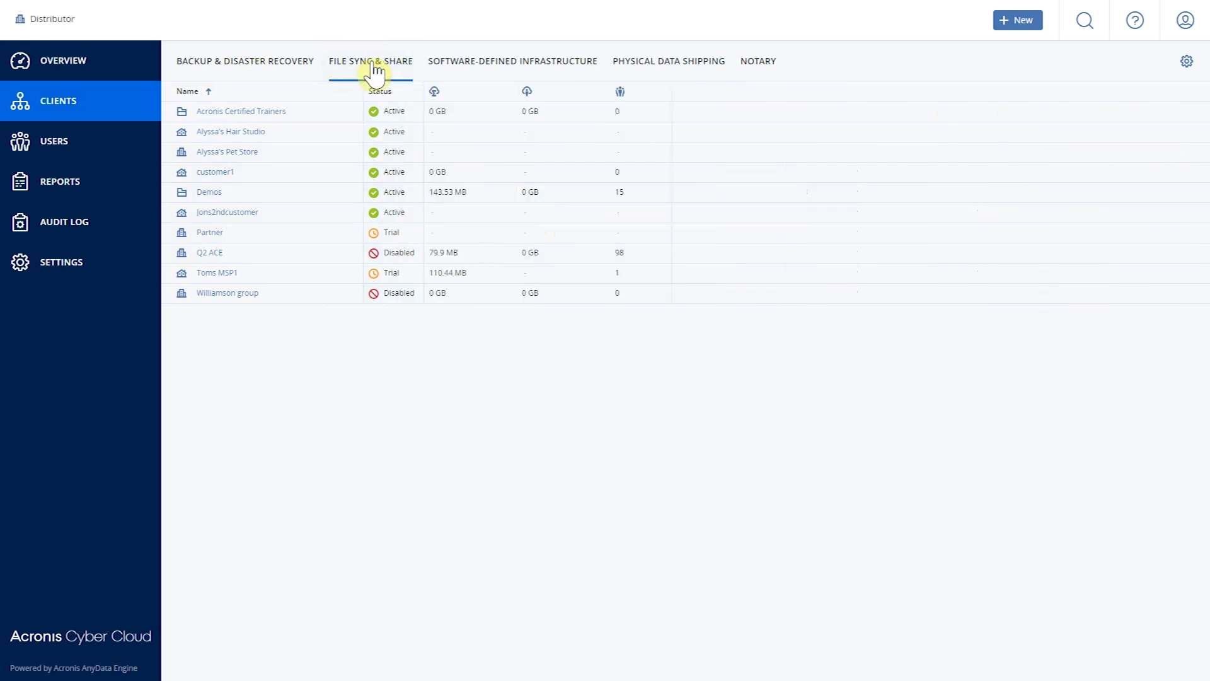
pyautogui.click(759, 72)
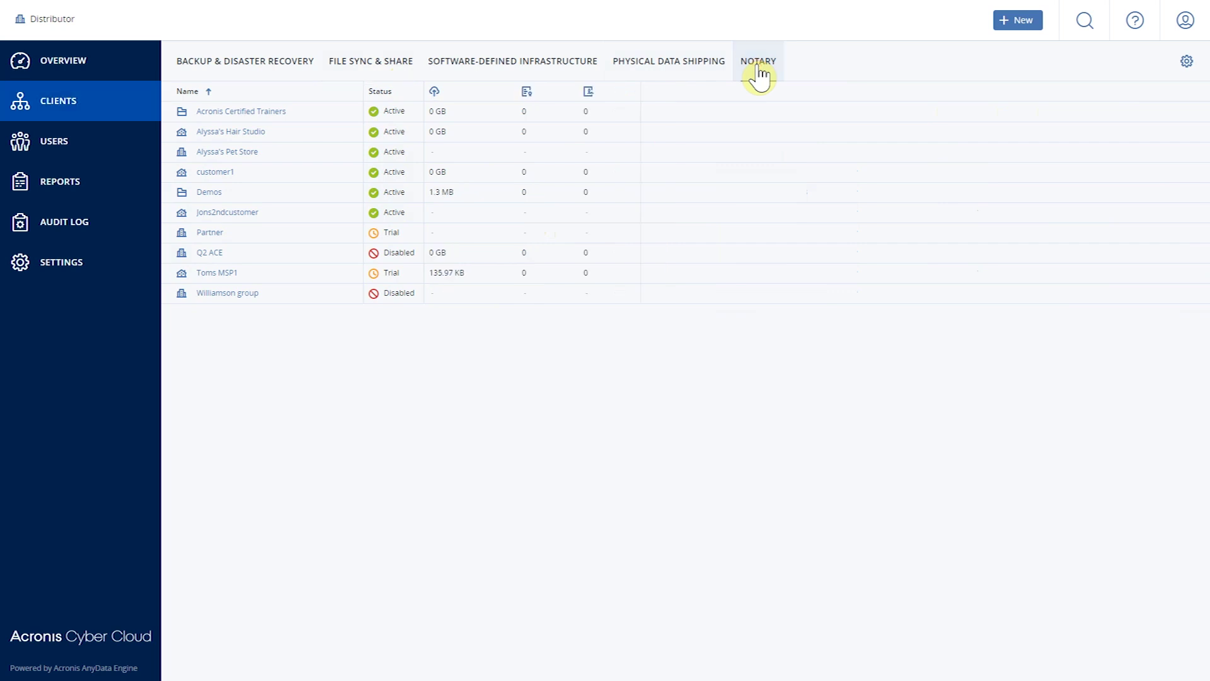
pyautogui.click(257, 74)
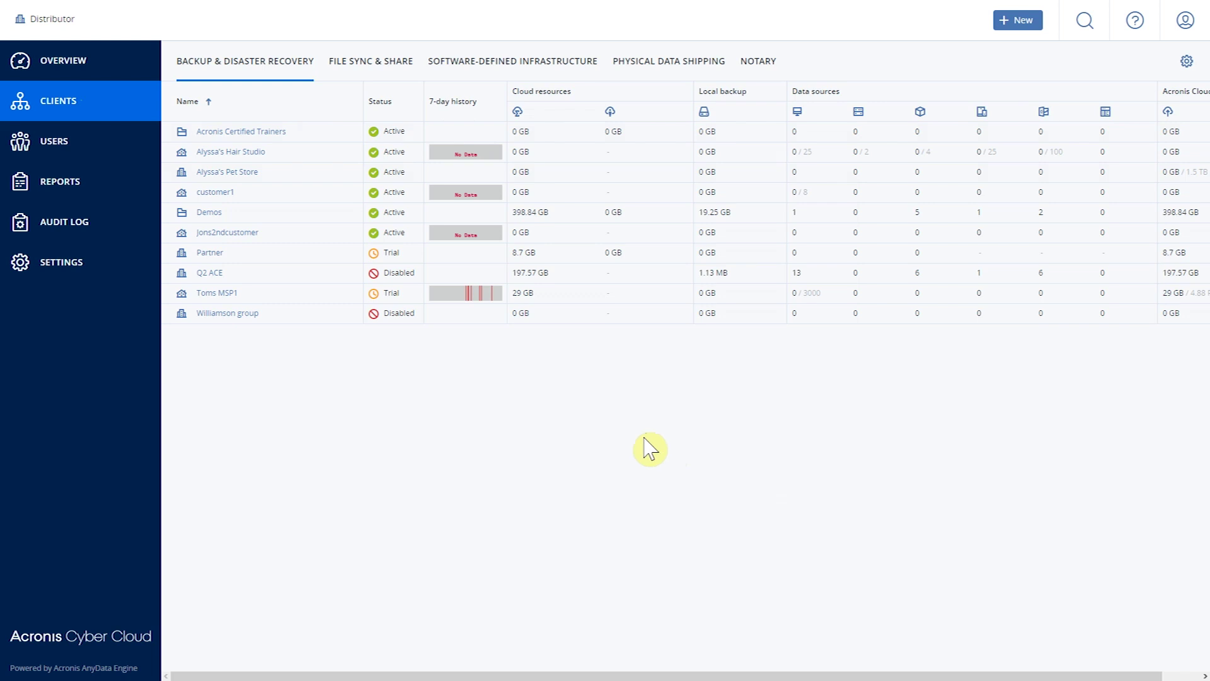
# Step: Check the overall service usage overview, and review the audit log with its result filter
pyautogui.click(50, 63)
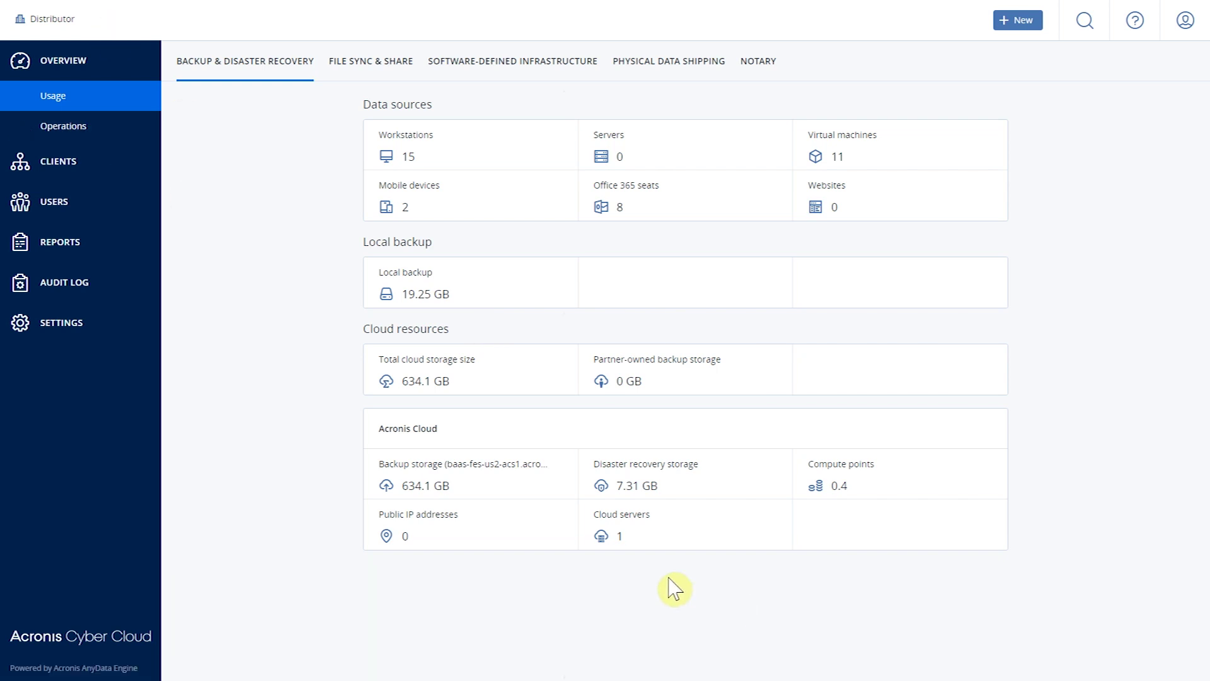
pyautogui.click(80, 292)
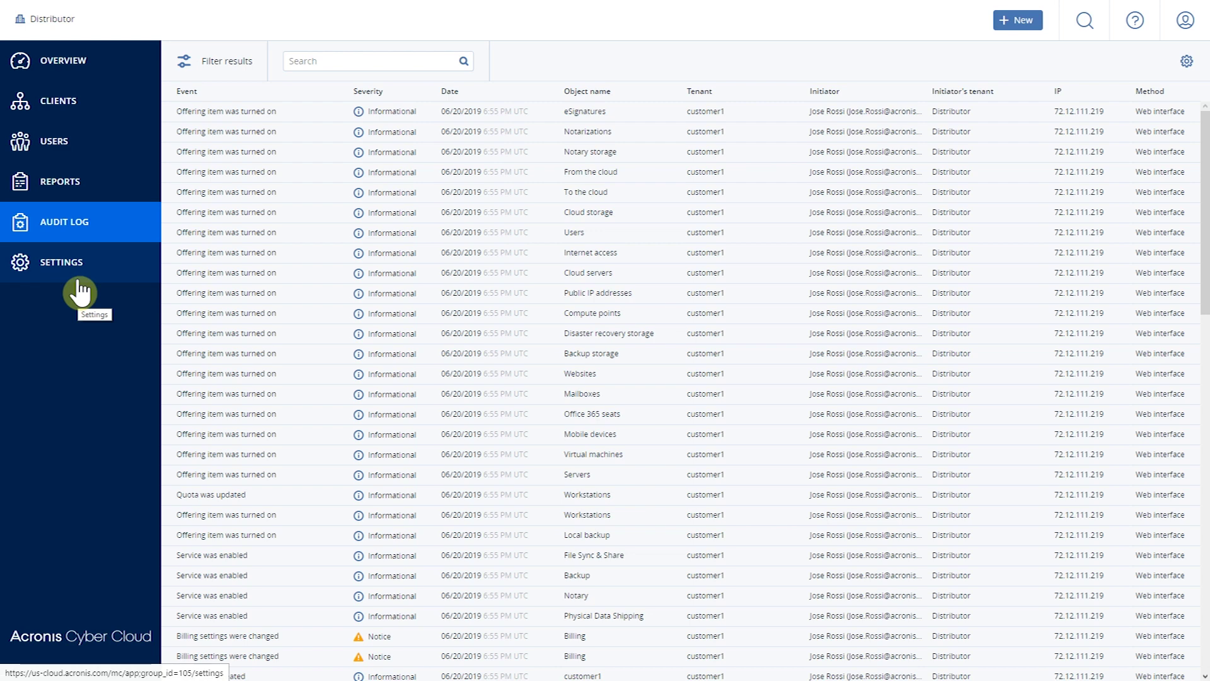
pyautogui.click(231, 63)
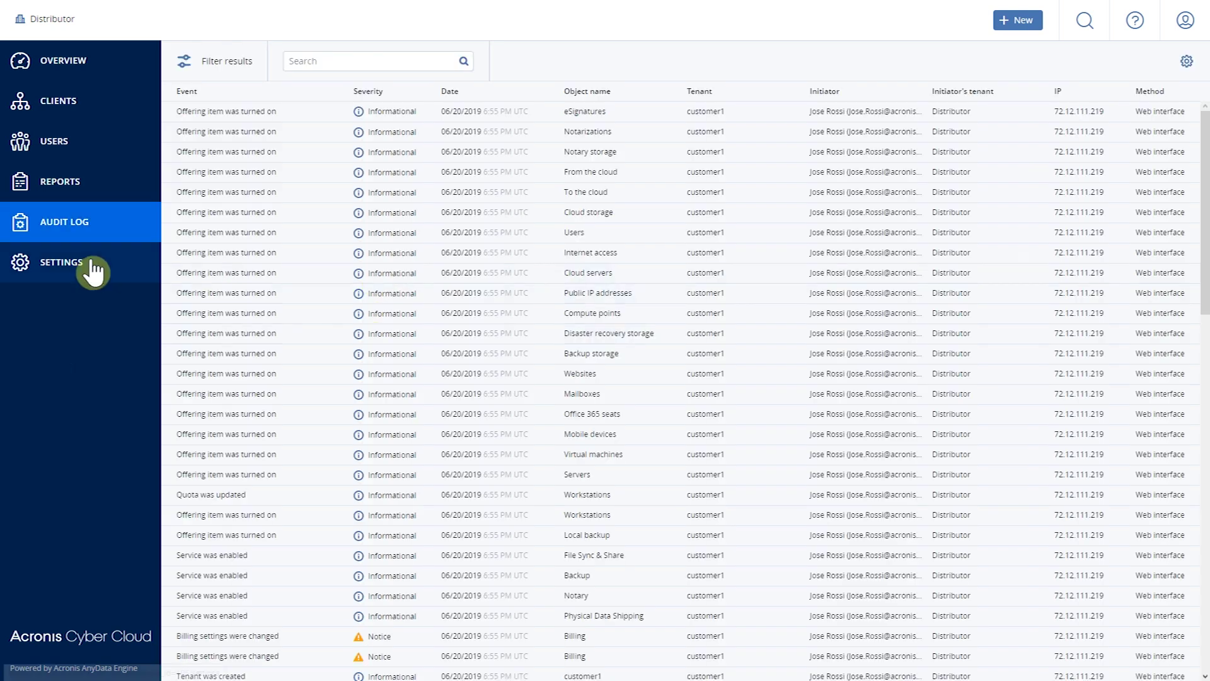
# Step: Open the storage locations settings and view the deployment options for adding backup storage, closing them without adding any
pyautogui.click(82, 263)
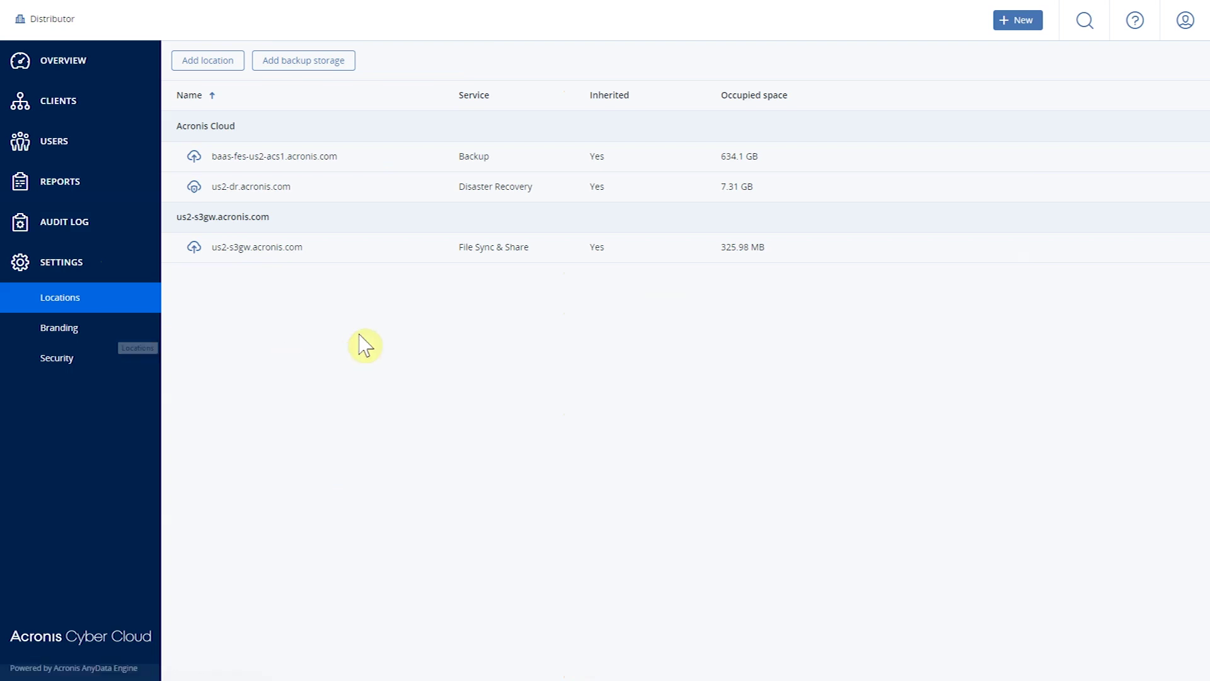
pyautogui.click(296, 100)
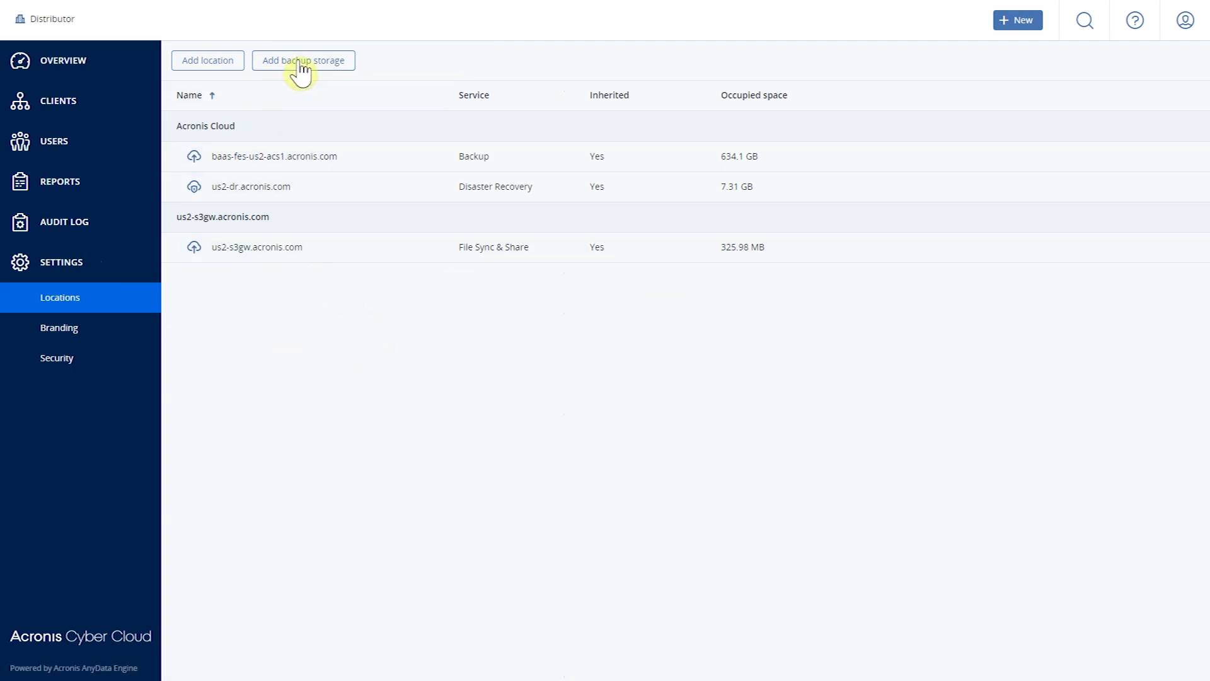
pyautogui.click(301, 63)
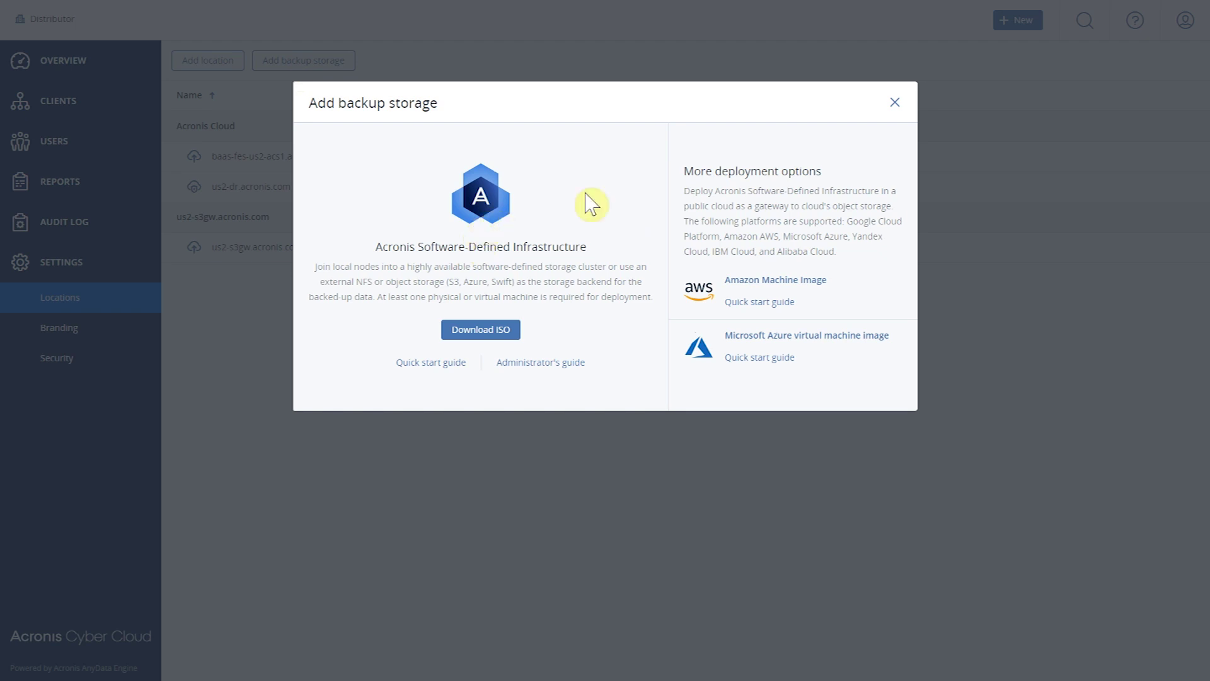
pyautogui.click(893, 103)
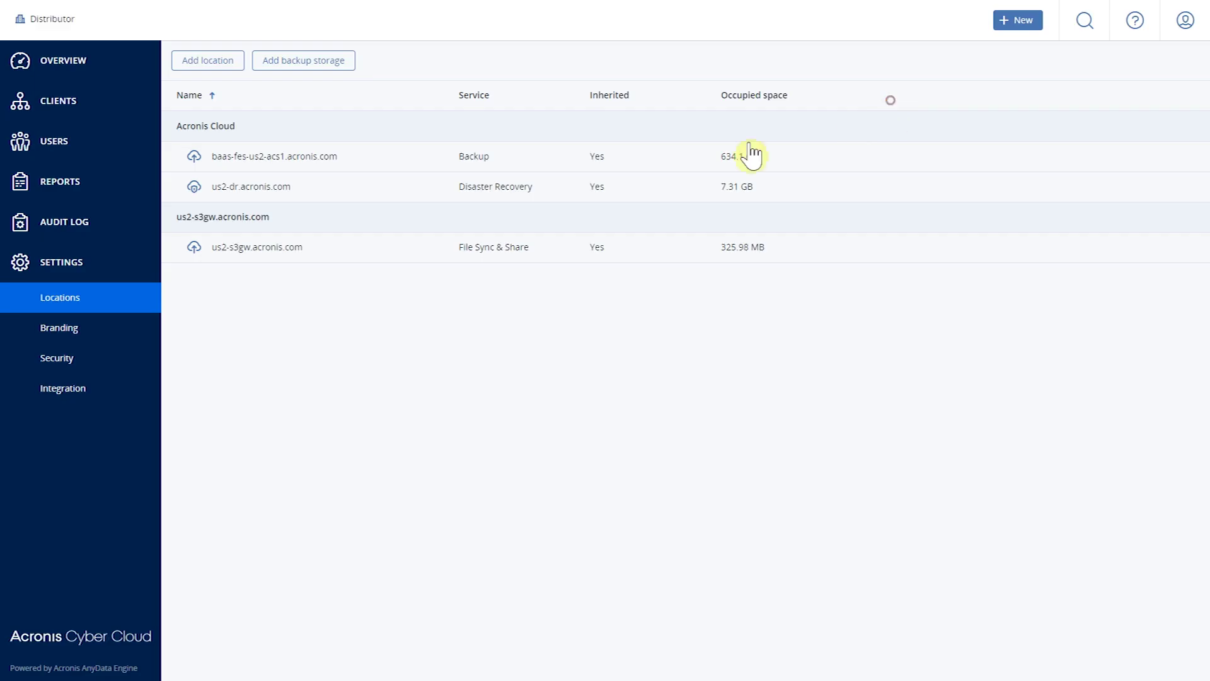
# Step: Open the branding settings and examine the appearance, documentation and support, legal and upsell options
pyautogui.click(81, 339)
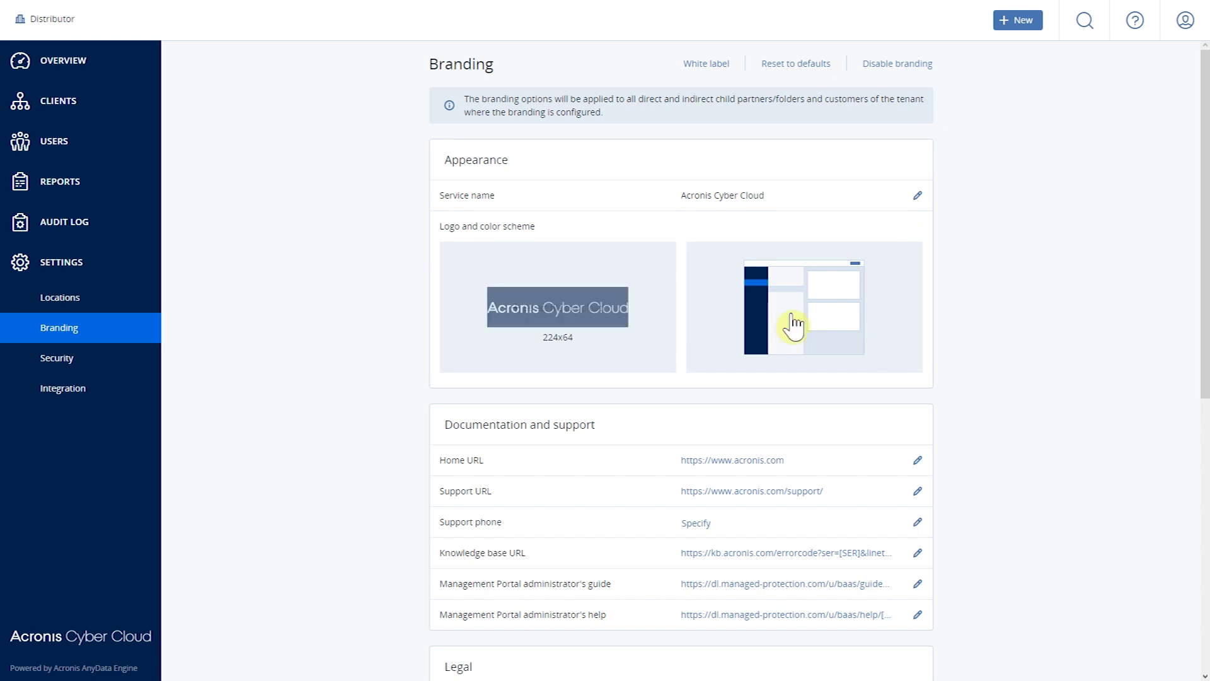
pyautogui.scroll(-3, 845, 366)
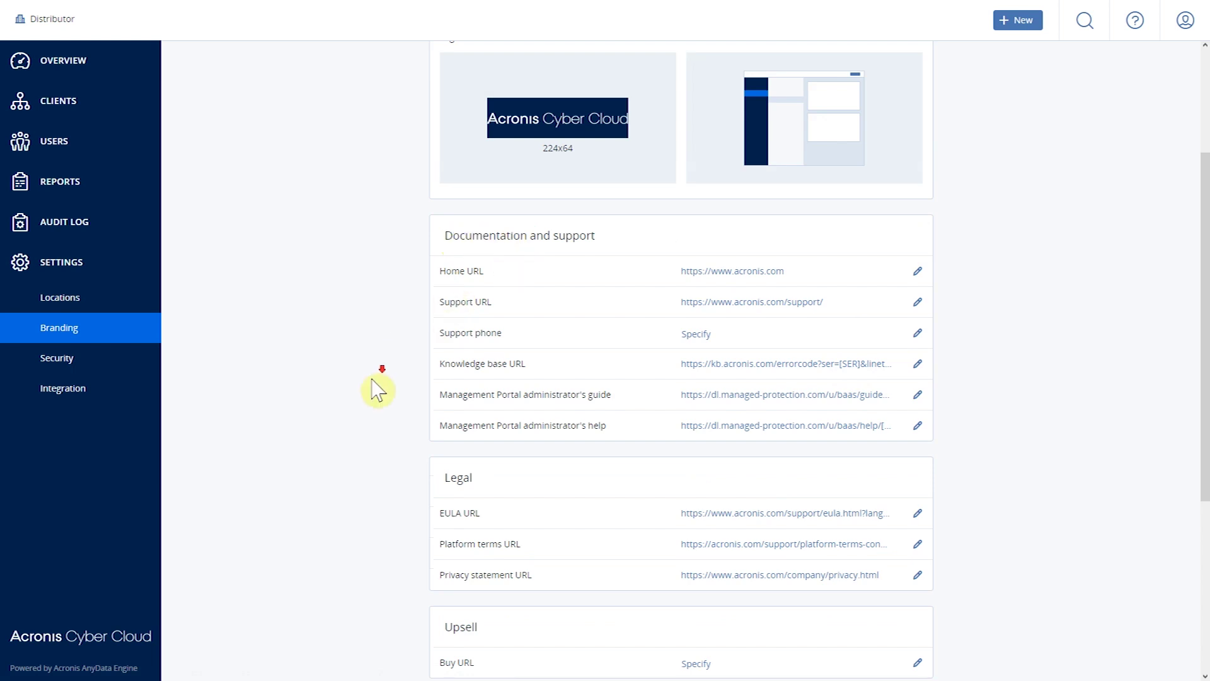
pyautogui.scroll(-3, 410, 411)
pyautogui.scroll(-2, 411, 407)
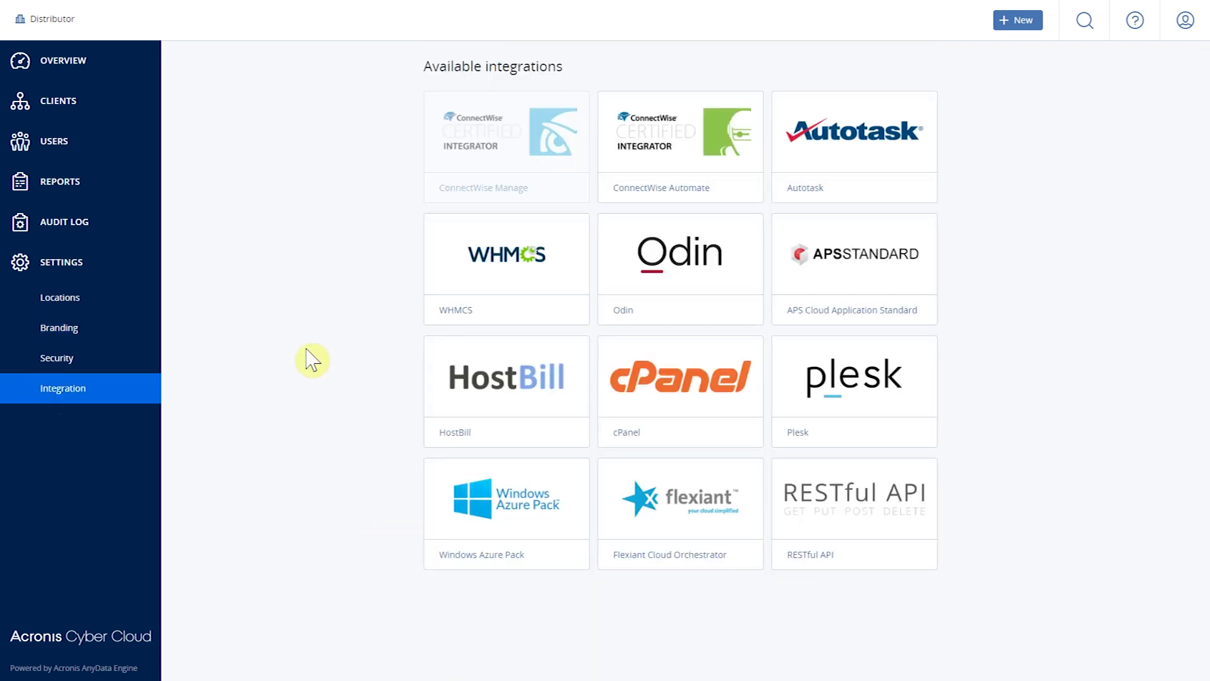
# Step: Check the available integrations, and review the device types offered for adding in the backup console
pyautogui.click(82, 397)
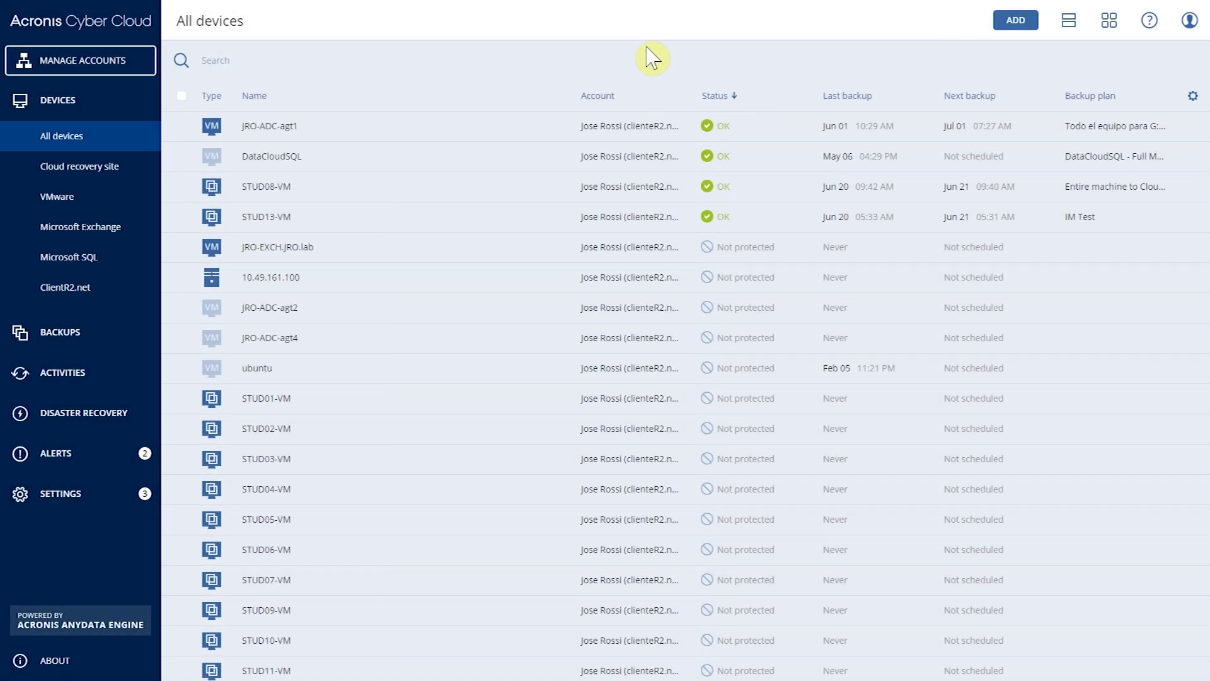
pyautogui.click(1002, 21)
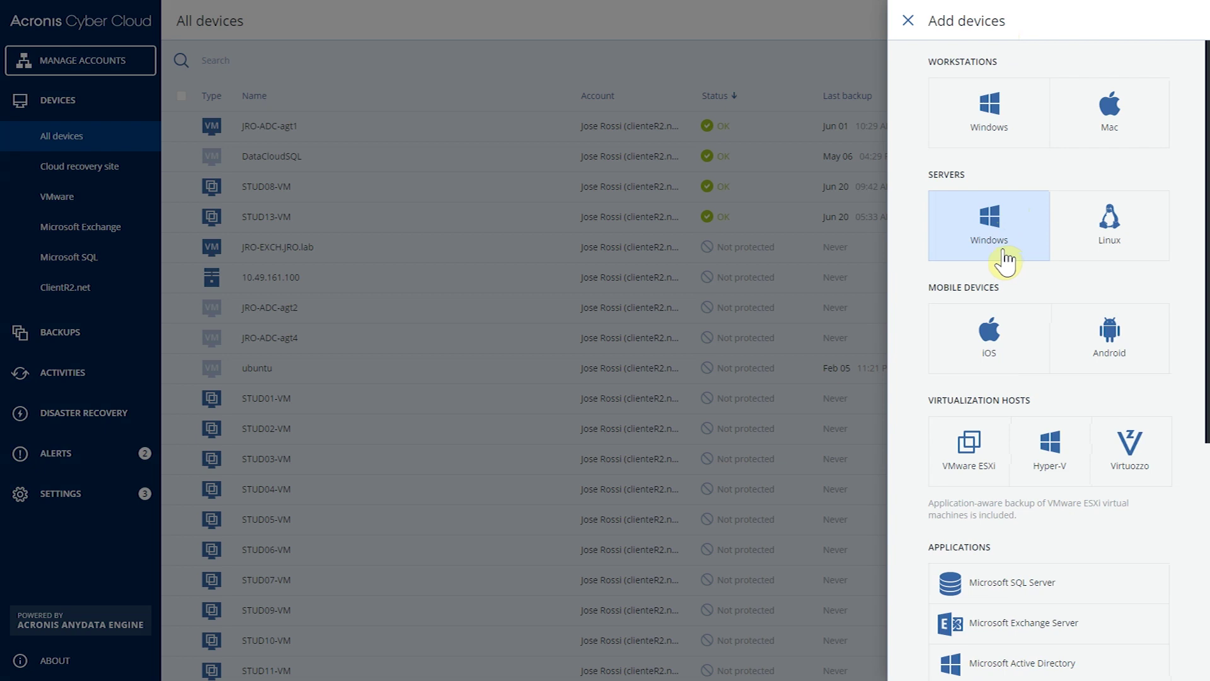
pyautogui.scroll(-3, 1046, 343)
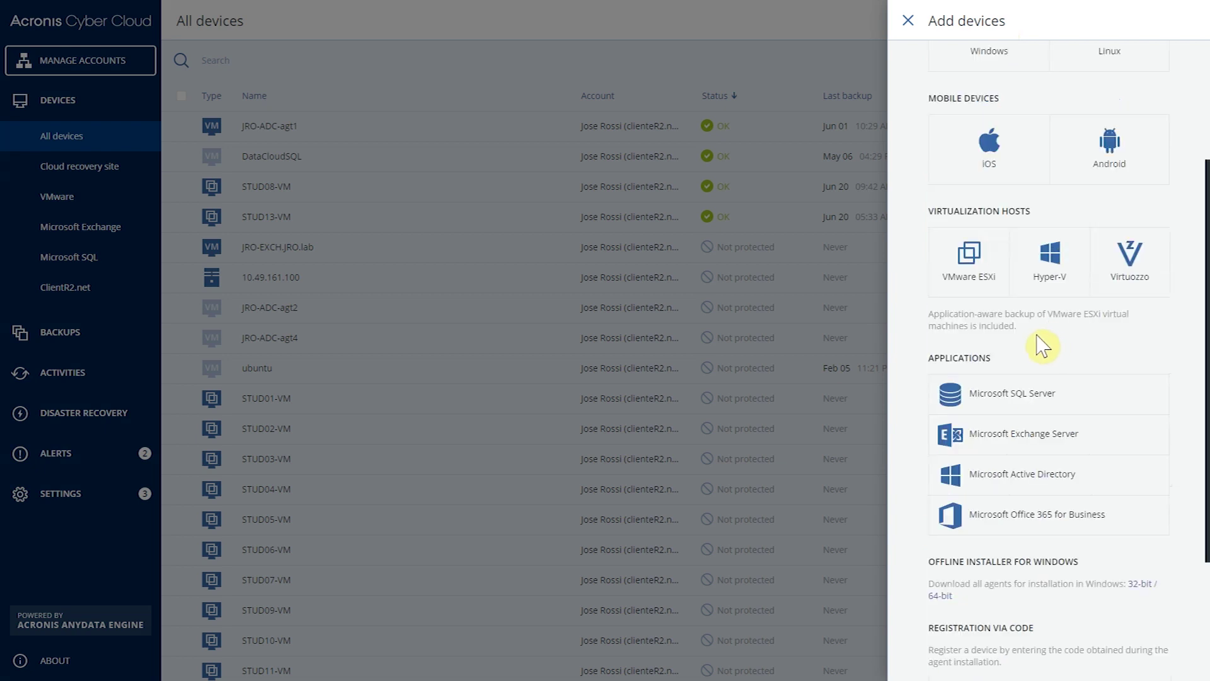
pyautogui.scroll(3, 1040, 344)
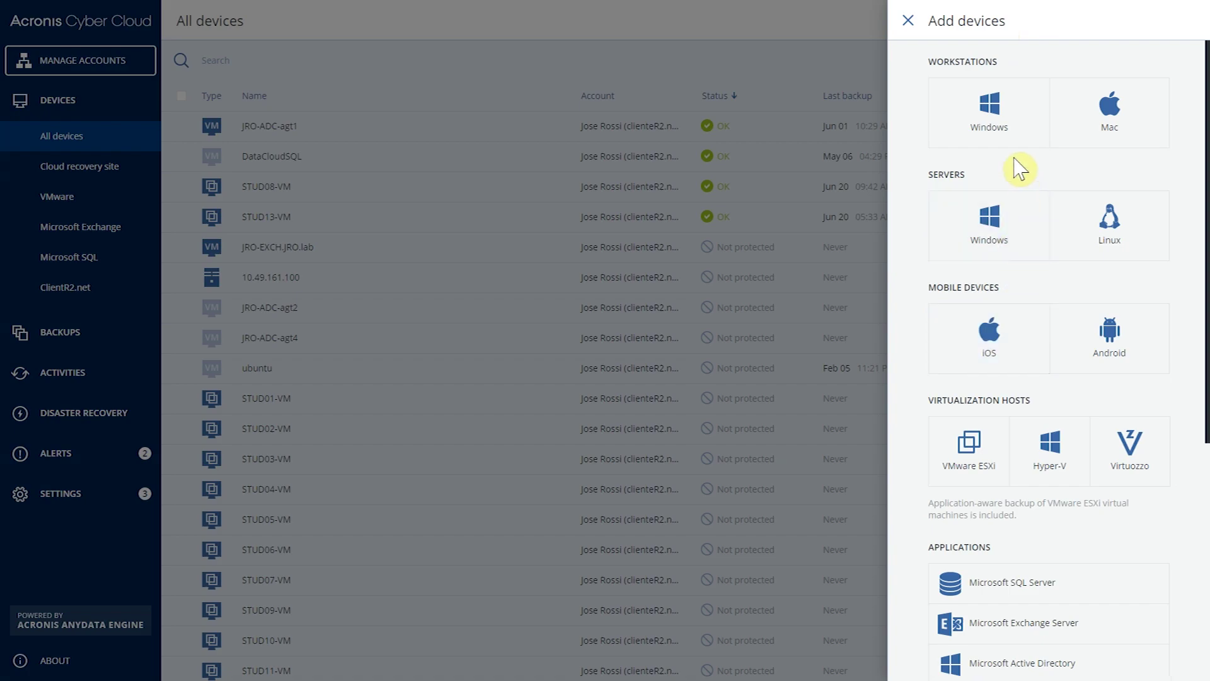
# Step: View the installation steps for adding a Windows workstation, cancelling the backup agent installer download
pyautogui.click(1000, 124)
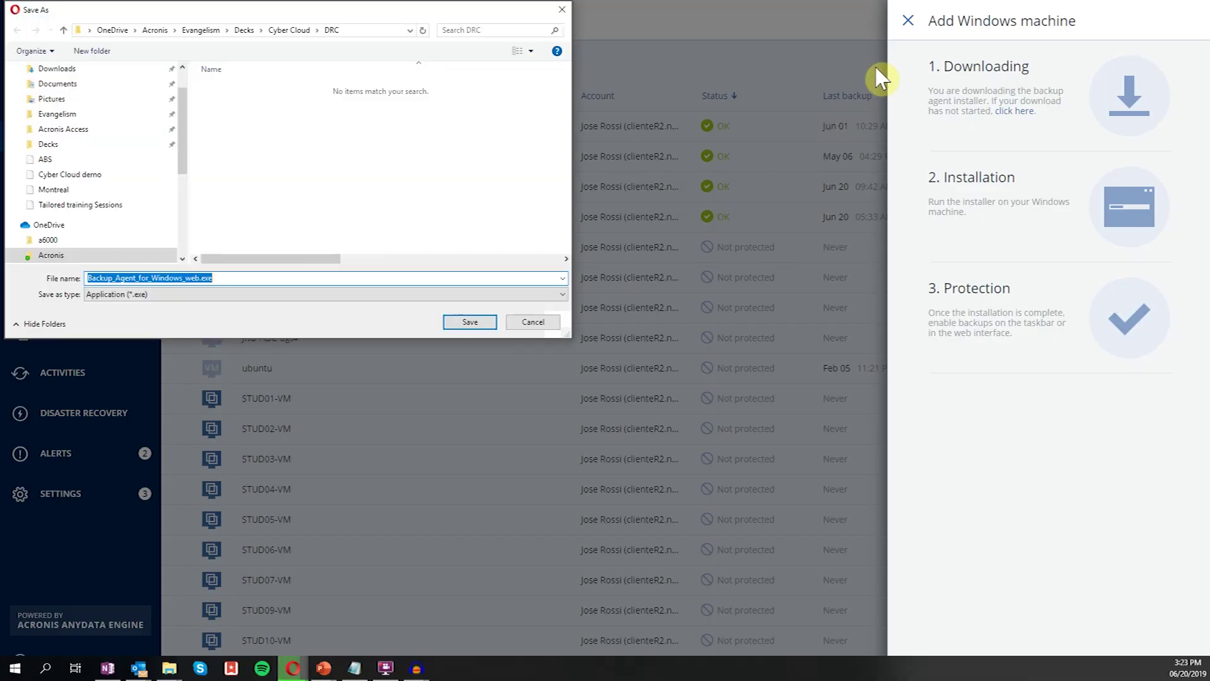
pyautogui.click(533, 321)
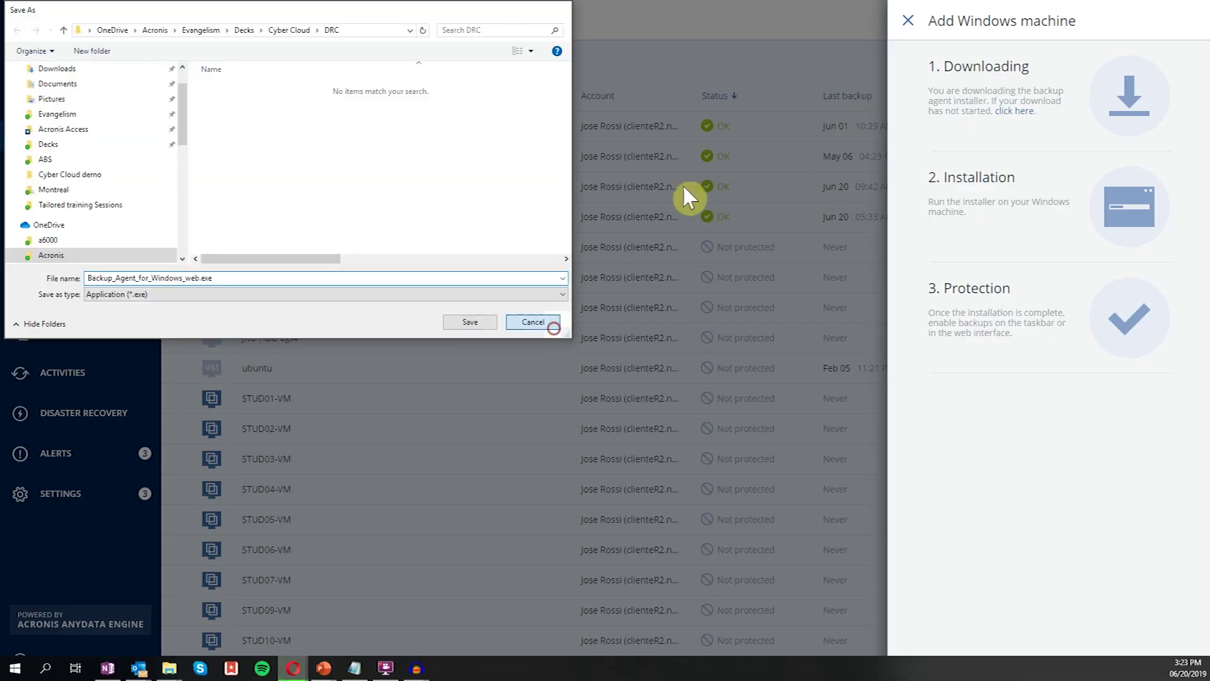
pyautogui.click(908, 20)
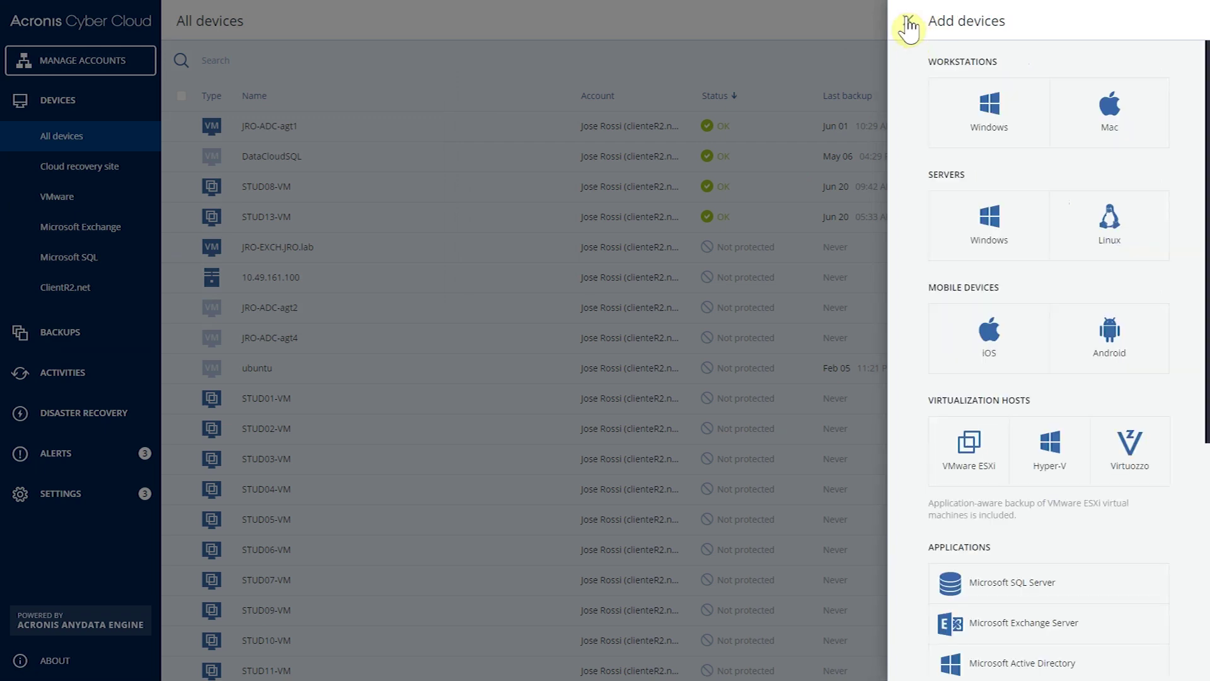
# Step: Review the remaining ways to add devices, opening device registration via code and closing it without registering anything
pyautogui.scroll(-6, 959, 576)
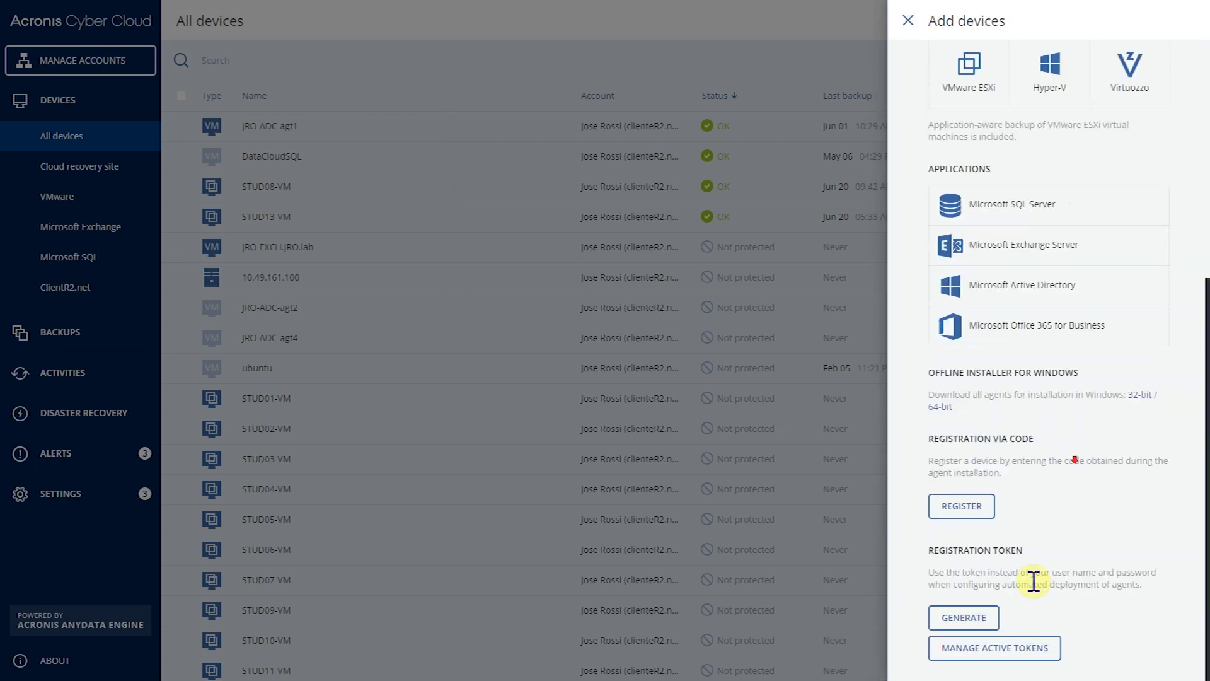
pyautogui.click(961, 507)
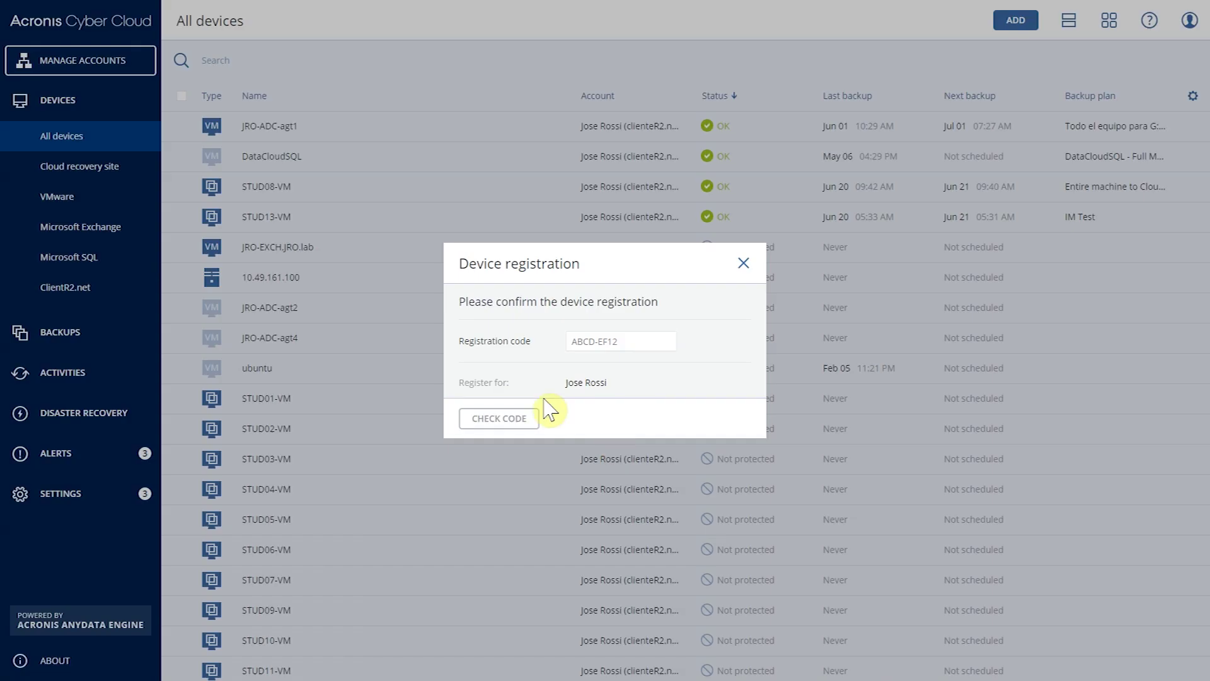
pyautogui.click(744, 262)
# Step: Open a new backup plan form for the device JRO-ADC-agt1
pyautogui.click(1129, 60)
pyautogui.click(1053, 80)
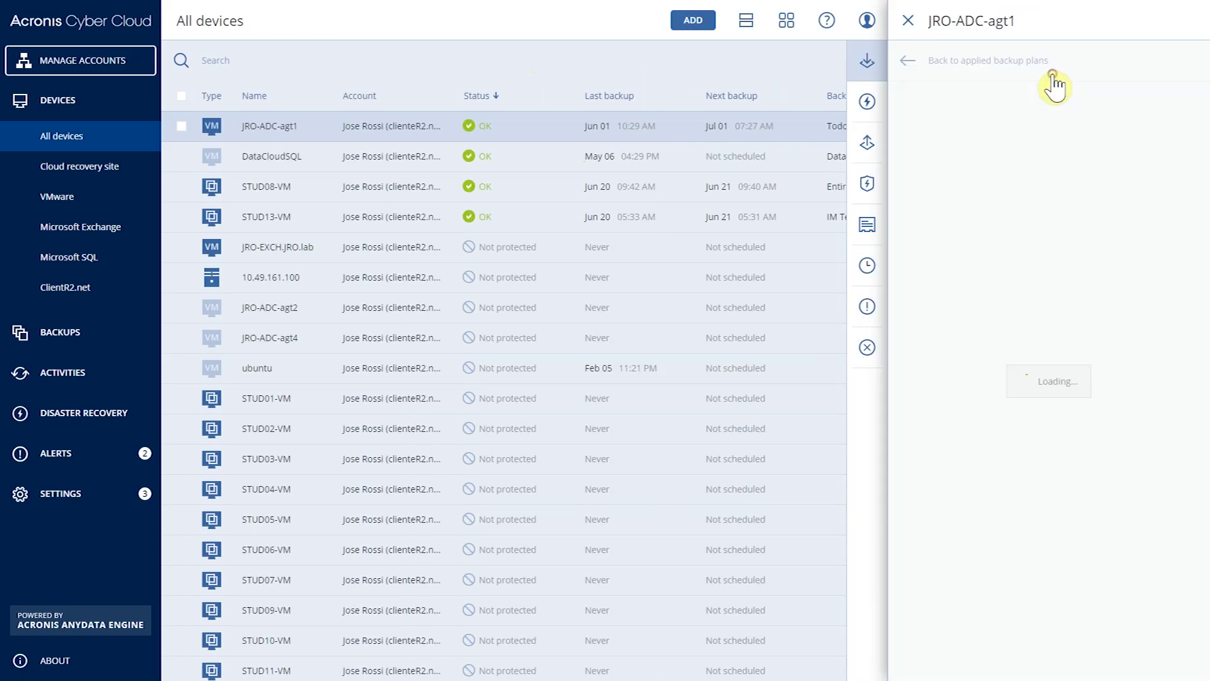
pyautogui.click(1156, 100)
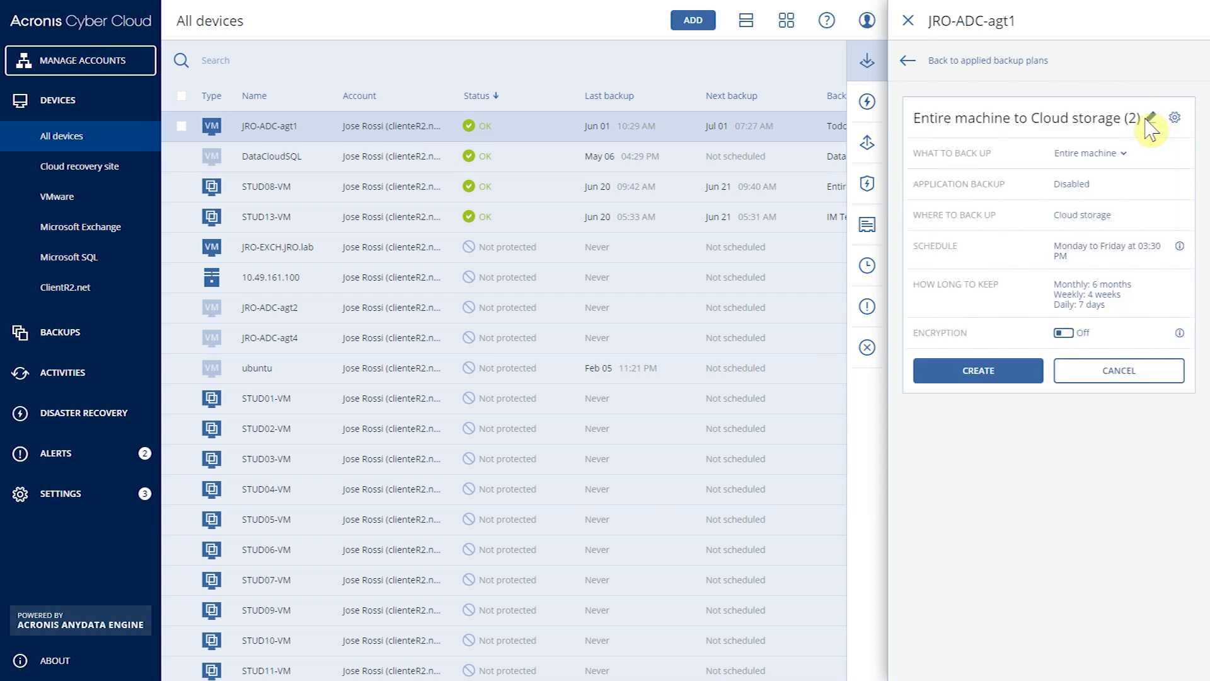
# Step: Examine the plan's choices of what to back up and its application backup options for SQL Server, Exchange and Active Directory
pyautogui.click(1092, 165)
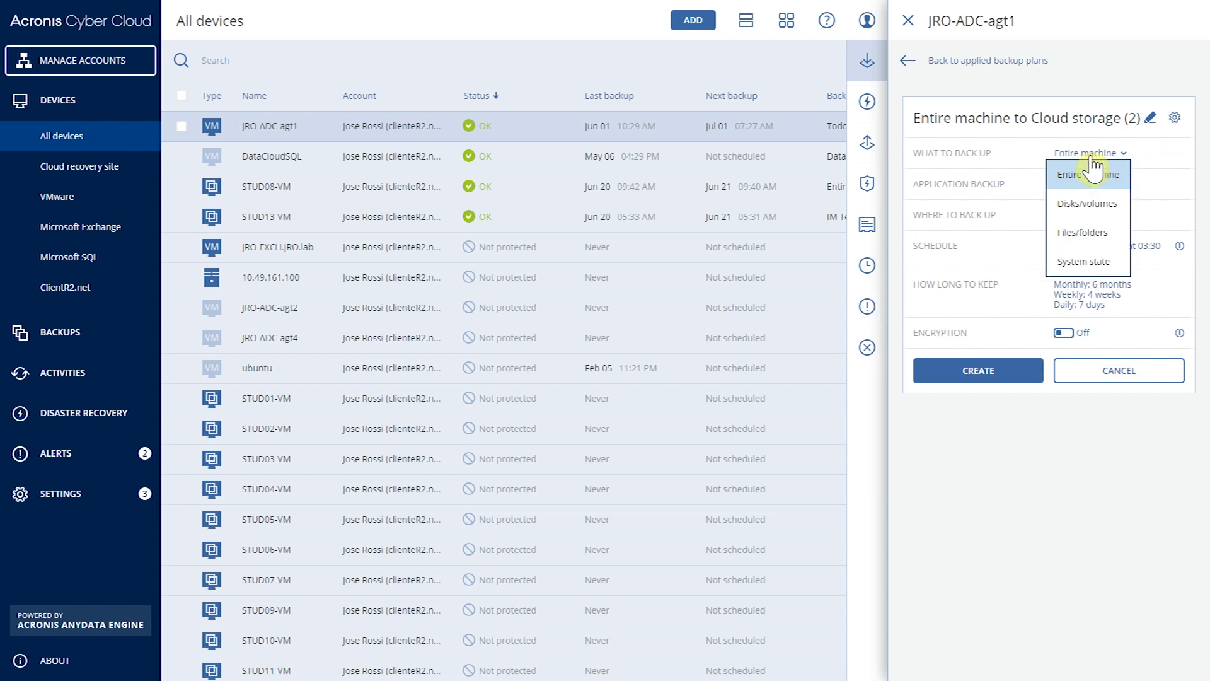
pyautogui.click(1094, 170)
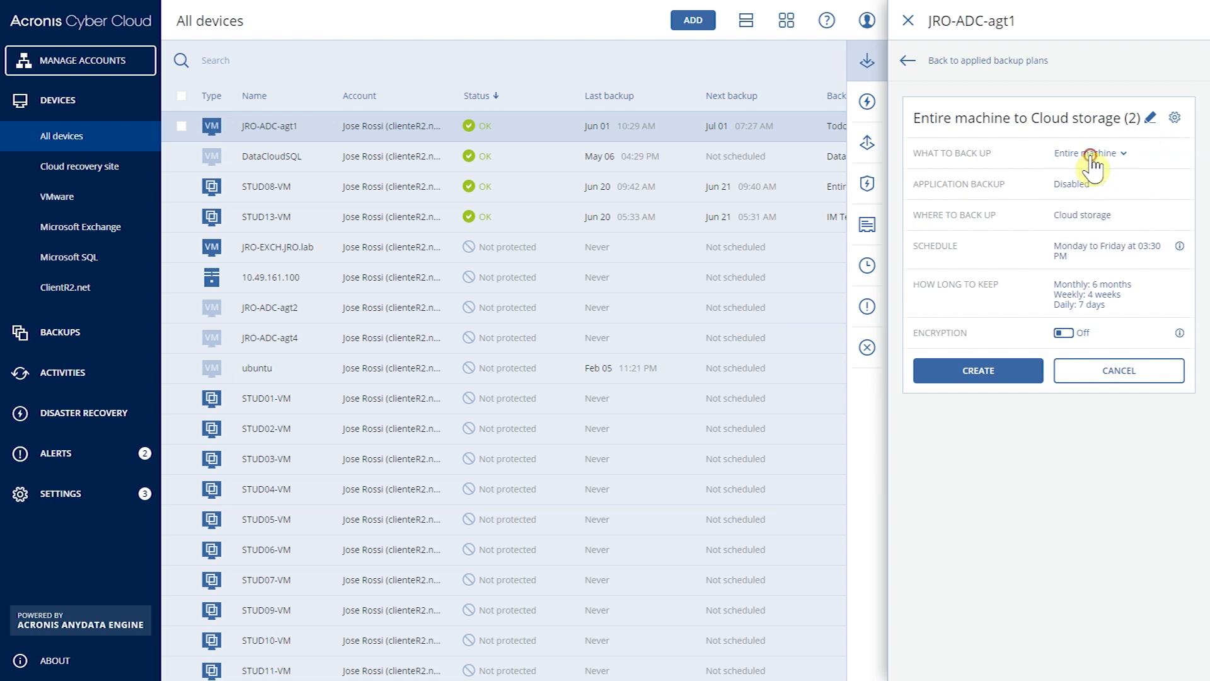
pyautogui.click(1071, 184)
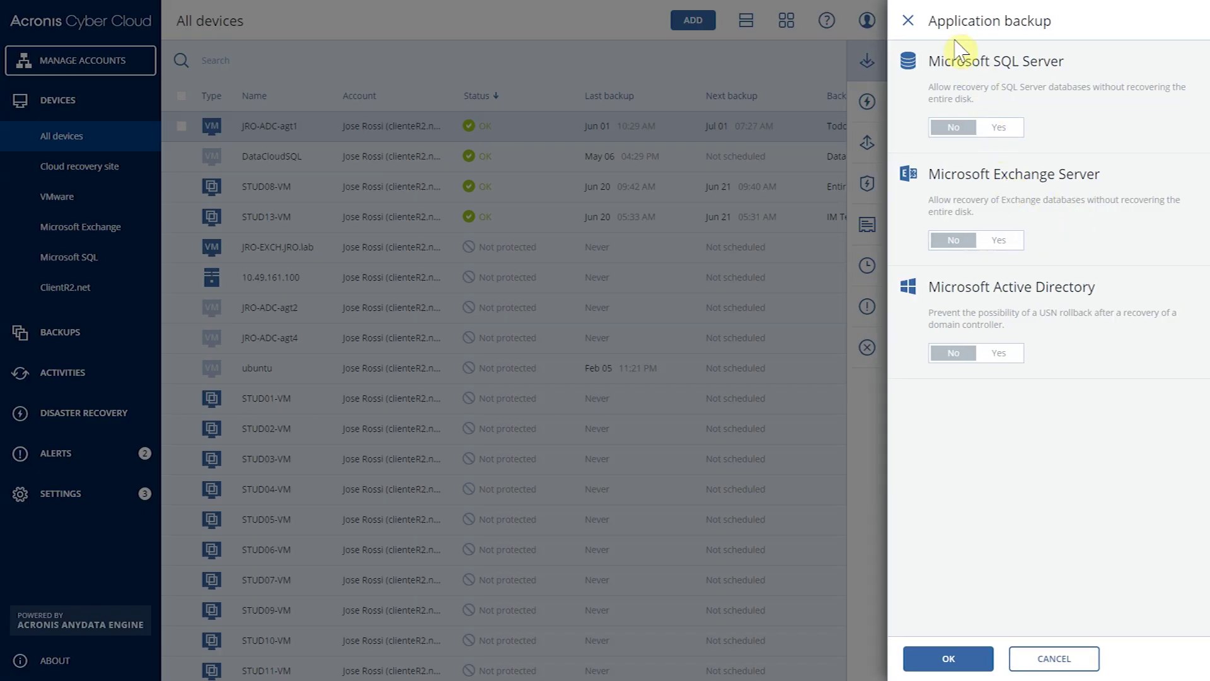
pyautogui.click(909, 21)
pyautogui.click(1077, 157)
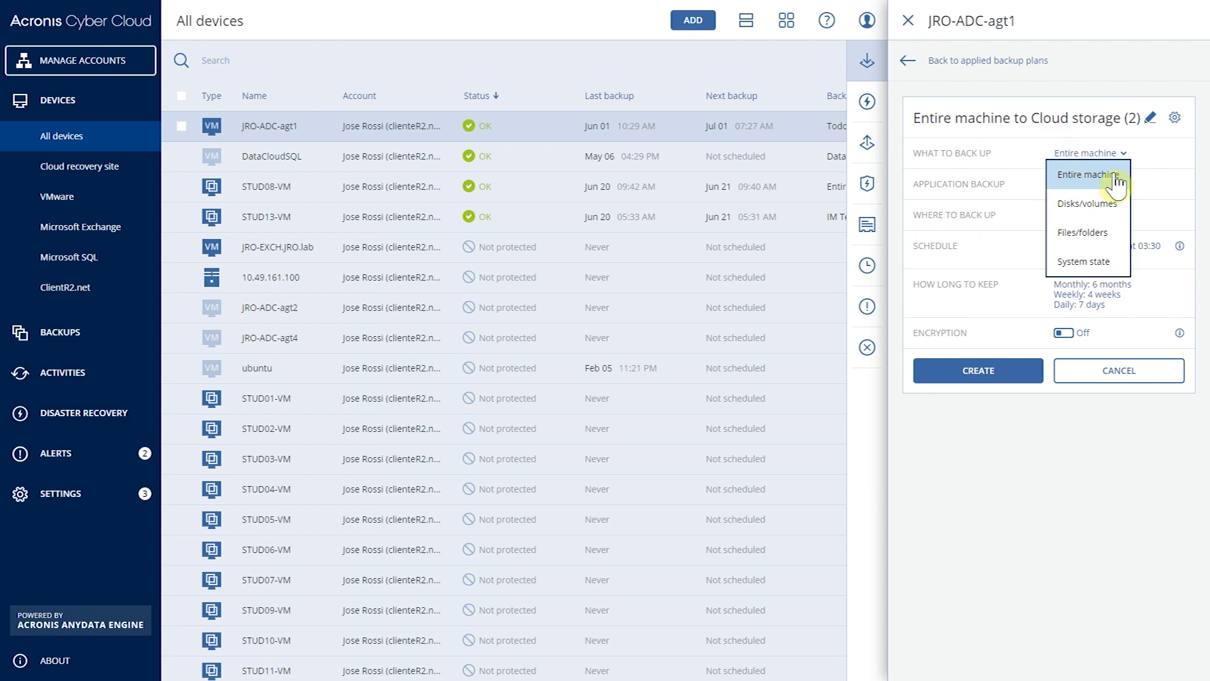
# Step: View the available destinations for where to back up, closing them without picking another one
pyautogui.click(1147, 220)
pyautogui.click(1106, 226)
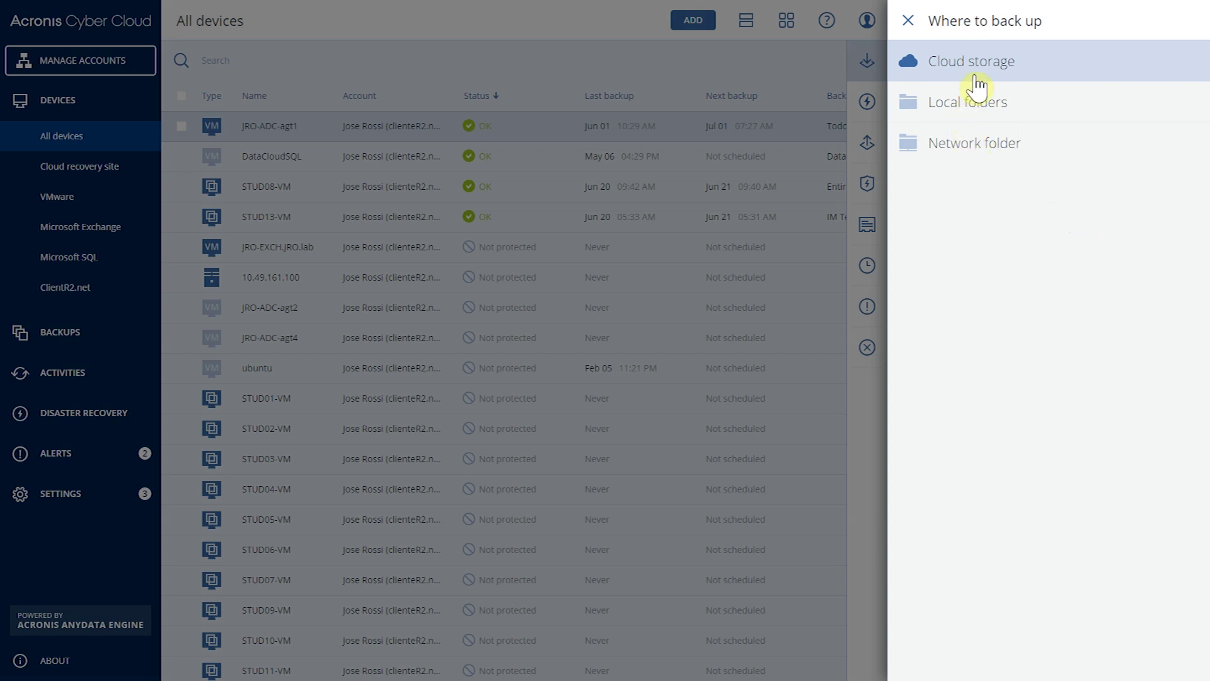
pyautogui.click(911, 19)
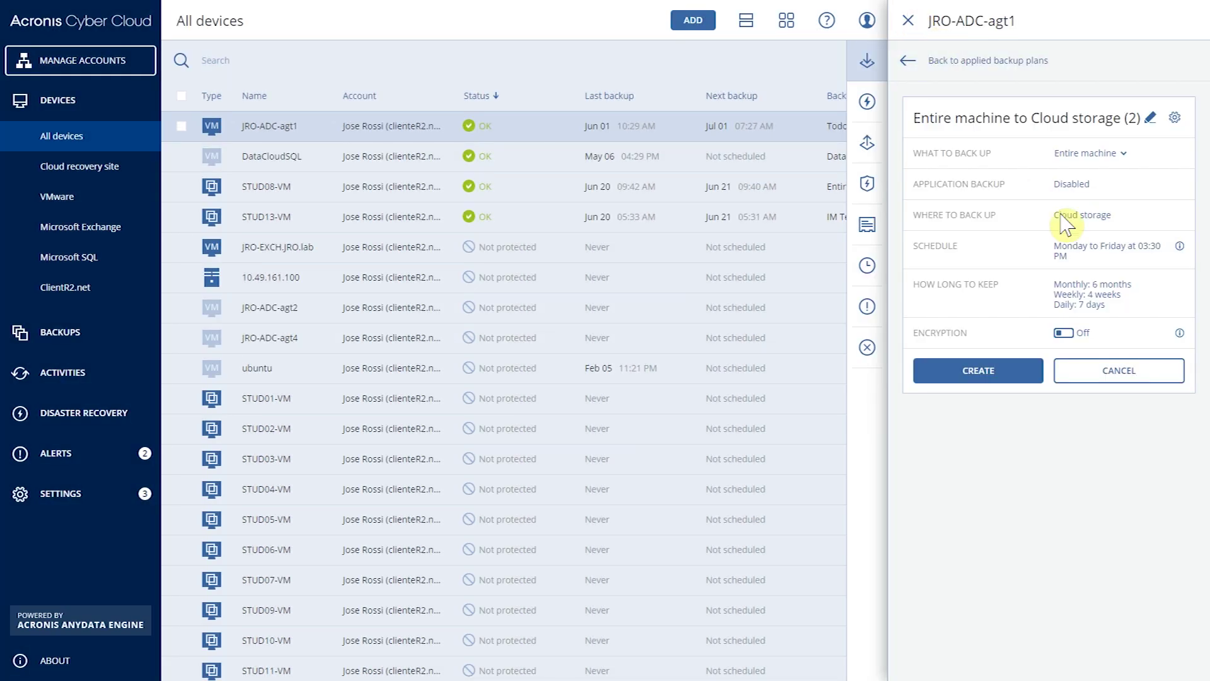
# Step: Review the backup plan's schedule, including its weekly days, start time and start conditions
pyautogui.click(1089, 254)
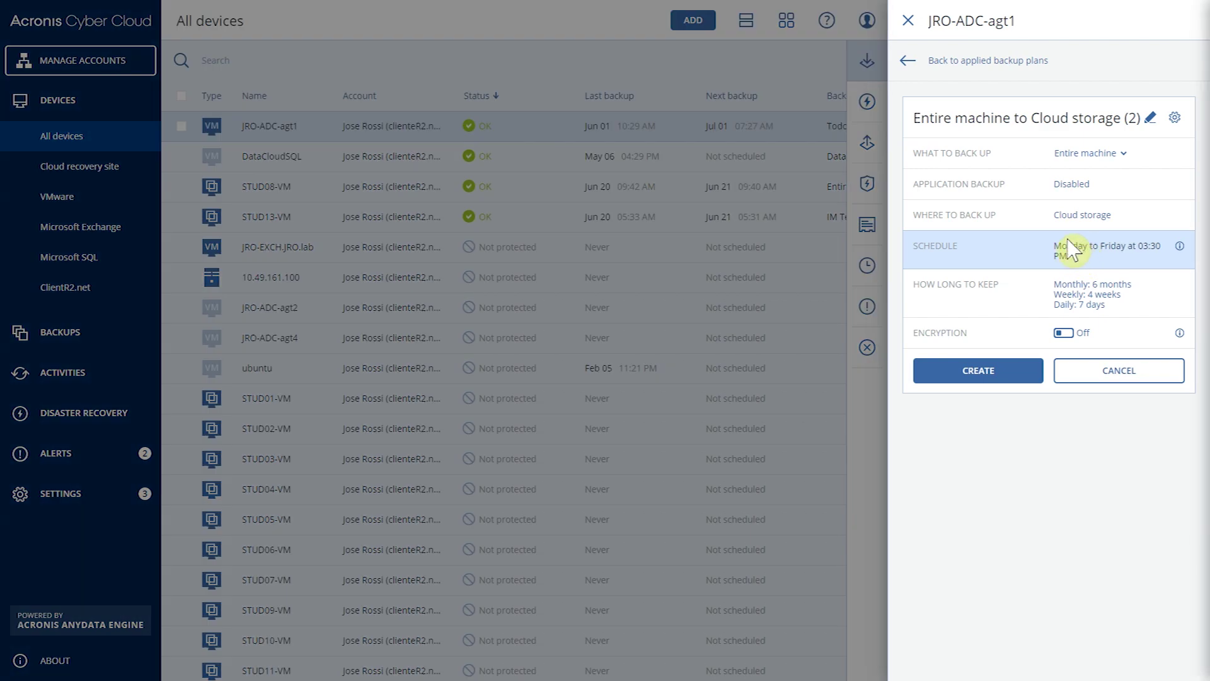
pyautogui.scroll(-1, 1033, 467)
pyautogui.scroll(1, 1040, 494)
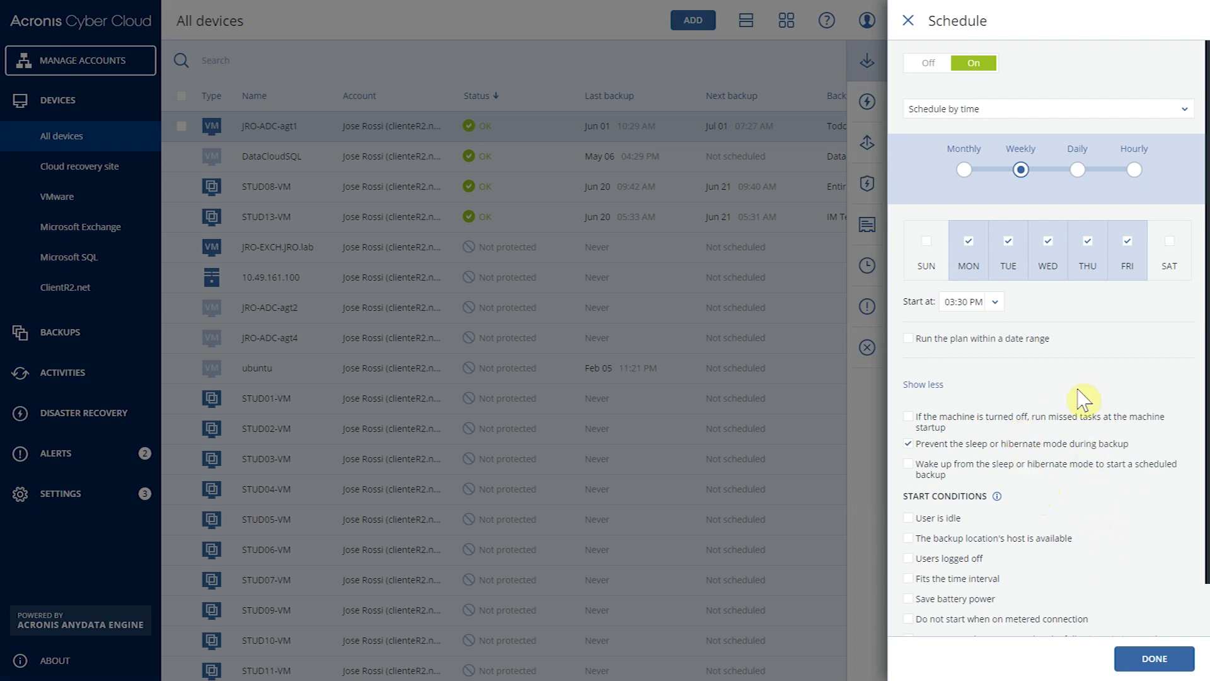
pyautogui.click(1148, 663)
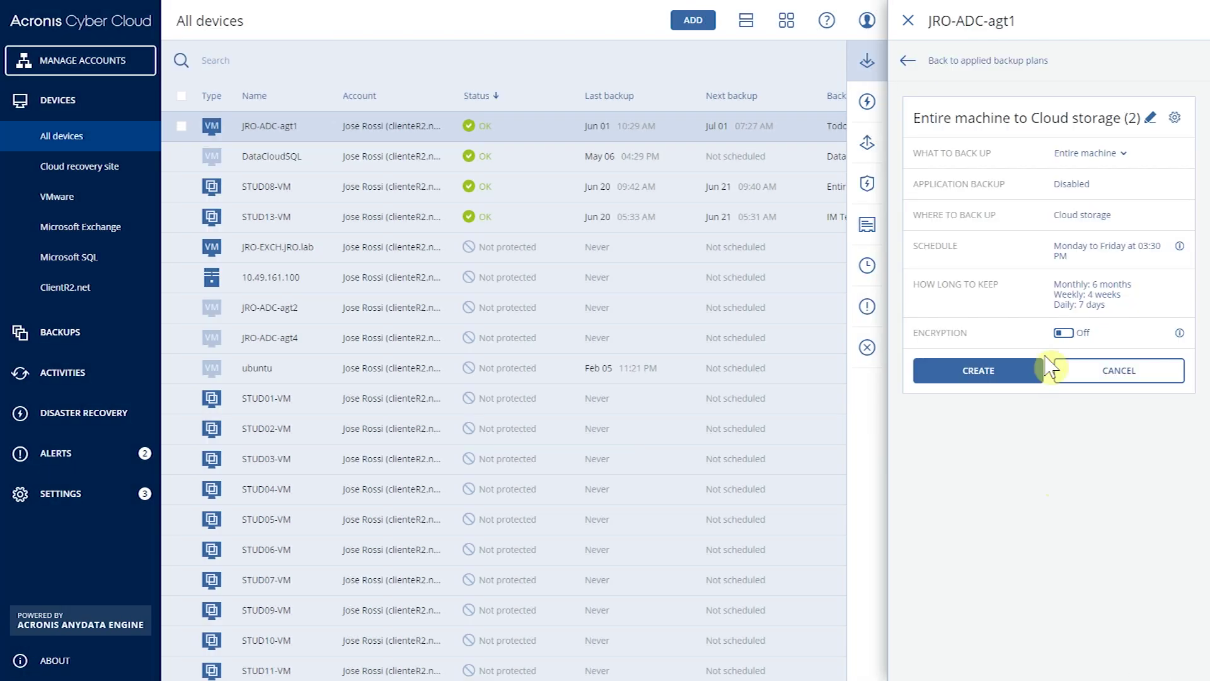
# Step: Examine the retention settings and the available cleanup methods, closing them without changes
pyautogui.click(1086, 303)
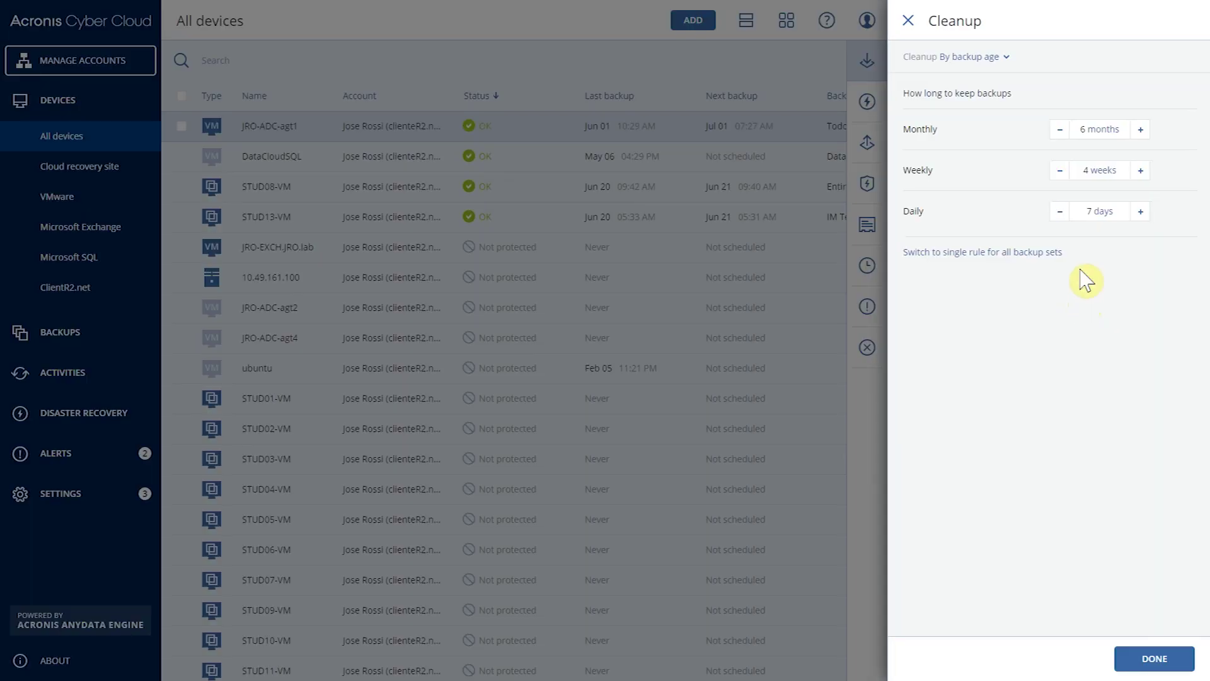
pyautogui.click(979, 56)
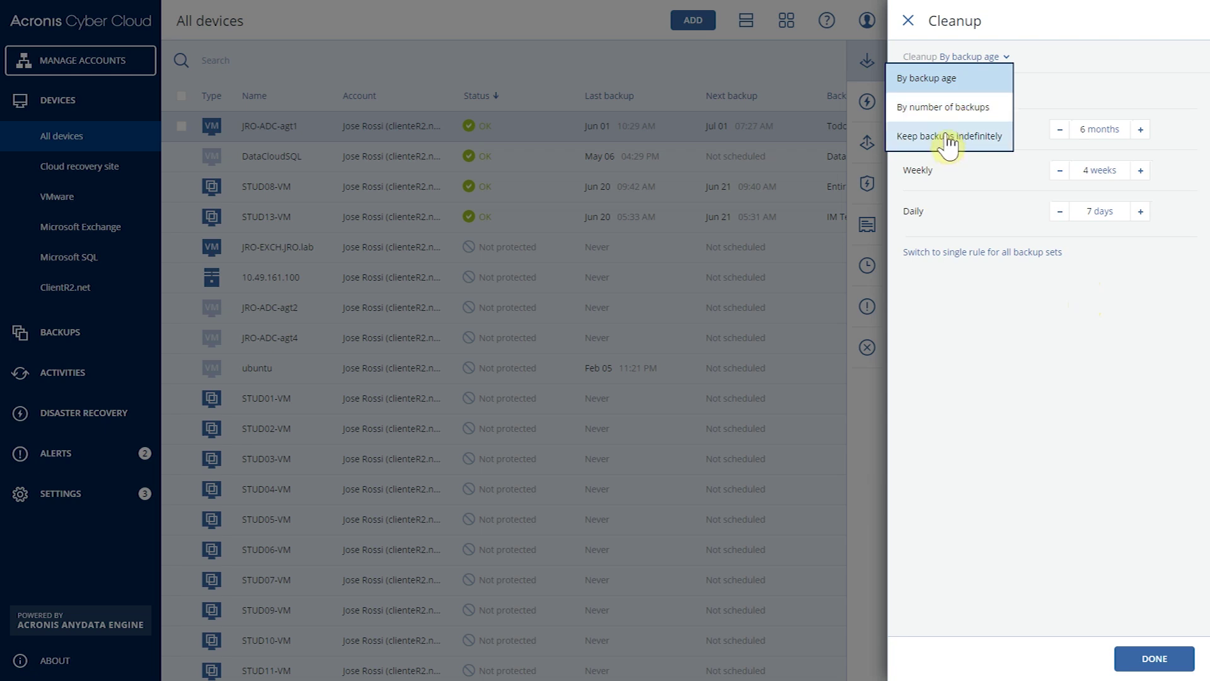
pyautogui.click(909, 21)
pyautogui.click(909, 21)
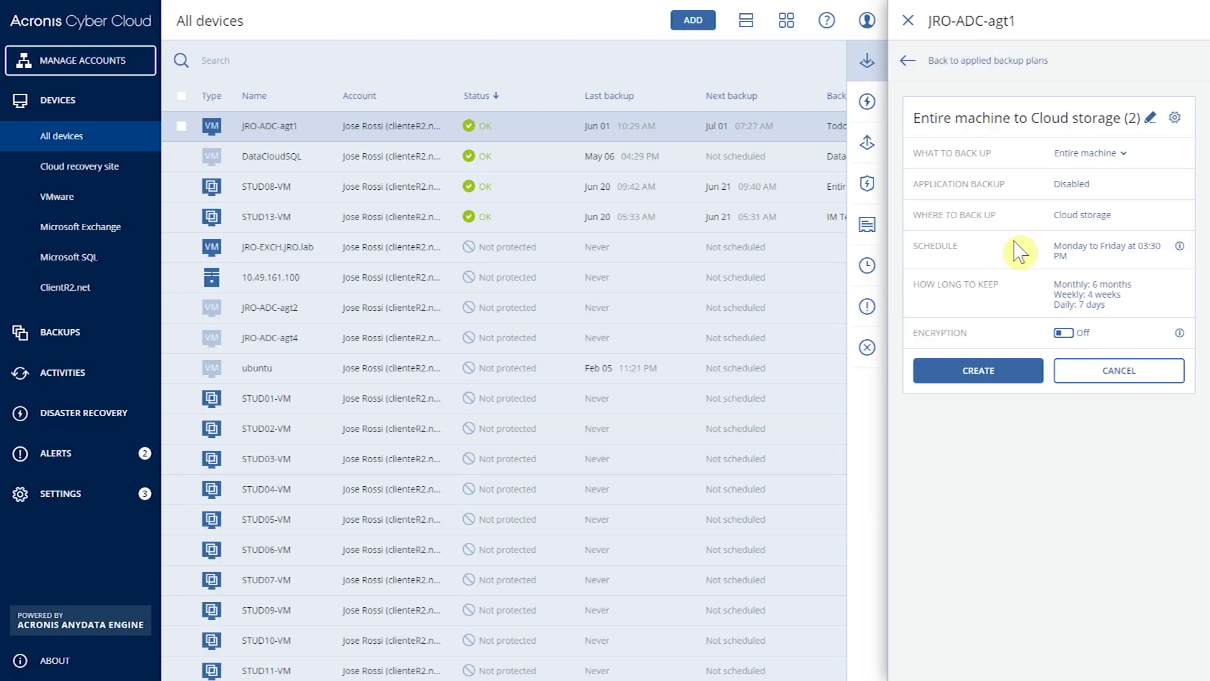
# Step: View the backup encryption settings and the available encryption algorithms, and cancel without setting a password
pyautogui.click(1063, 335)
pyautogui.click(702, 407)
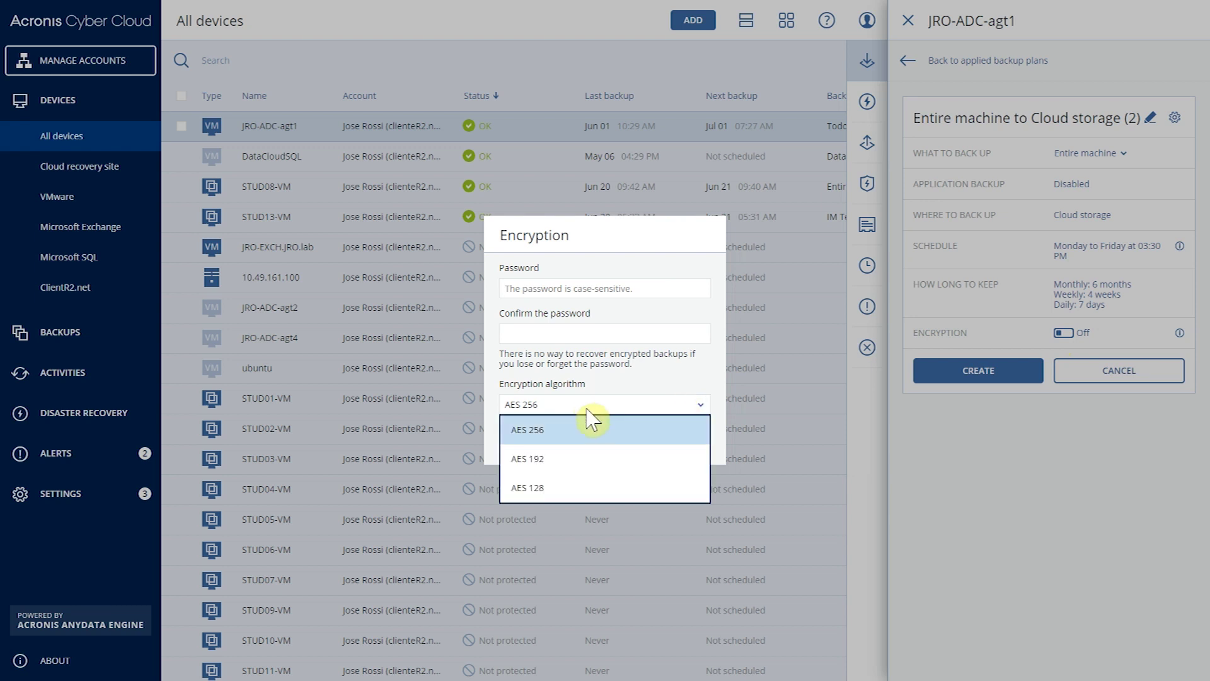
pyautogui.click(549, 290)
pyautogui.click(660, 449)
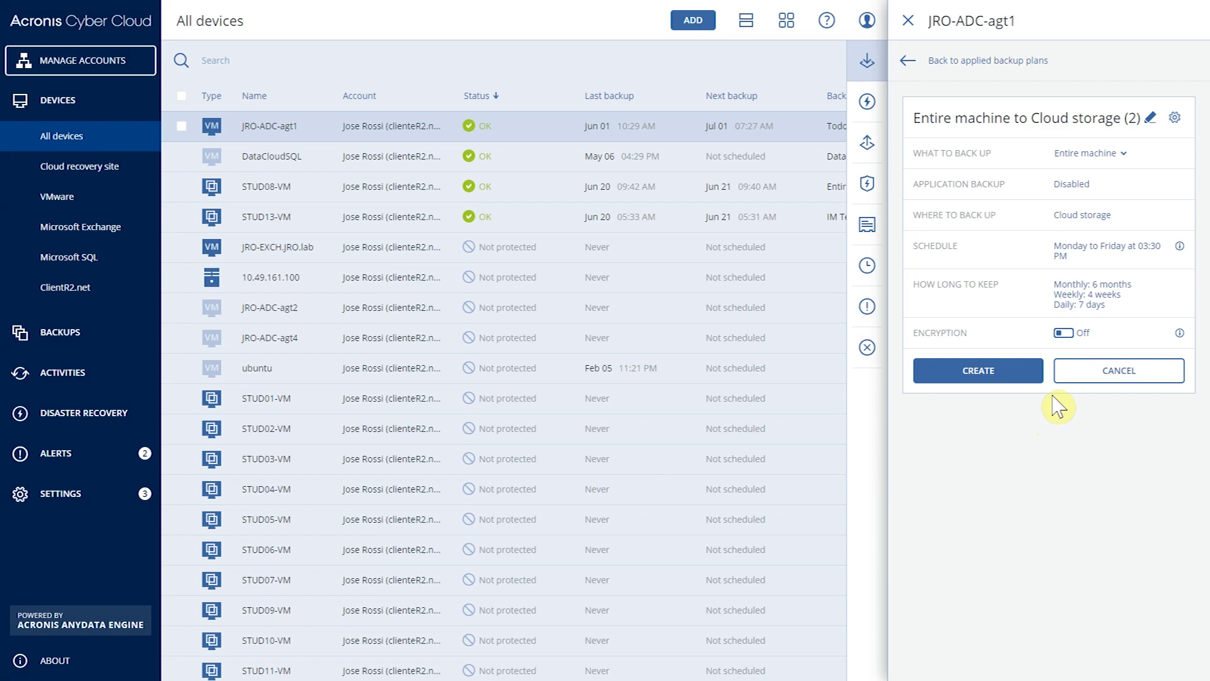
# Step: Open the plan's backup options, view the performance settings, and look through the whole list of option categories
pyautogui.click(1176, 118)
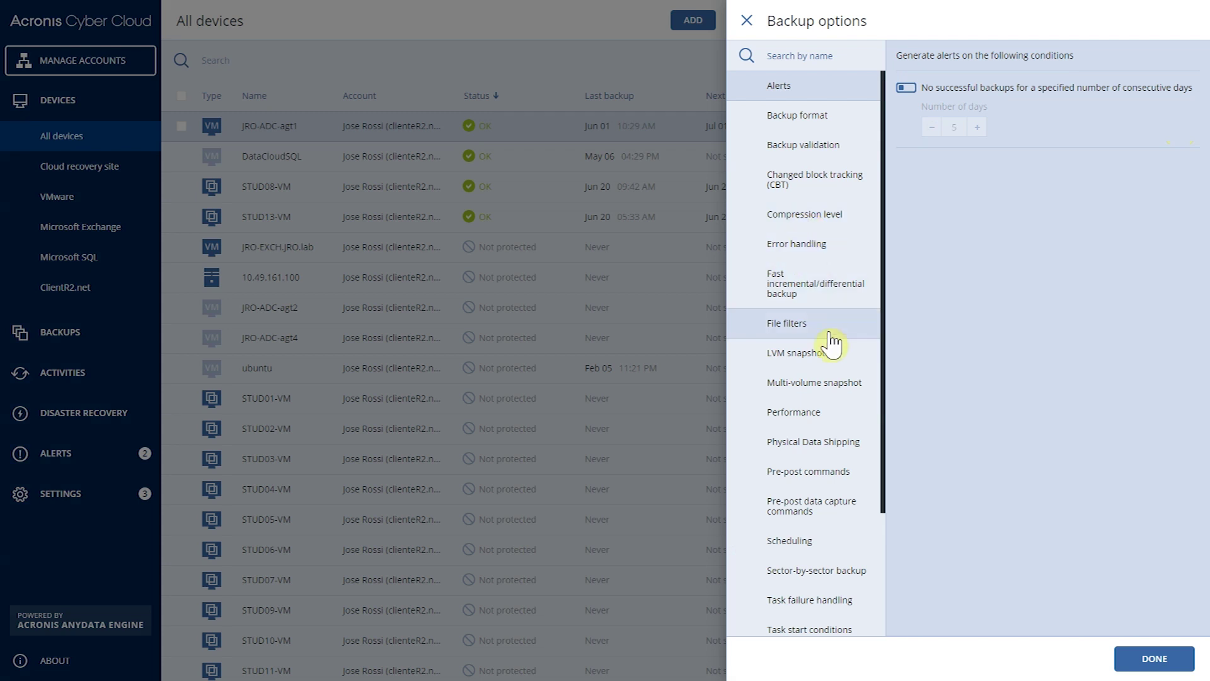
pyautogui.click(815, 409)
pyautogui.scroll(-3, 817, 422)
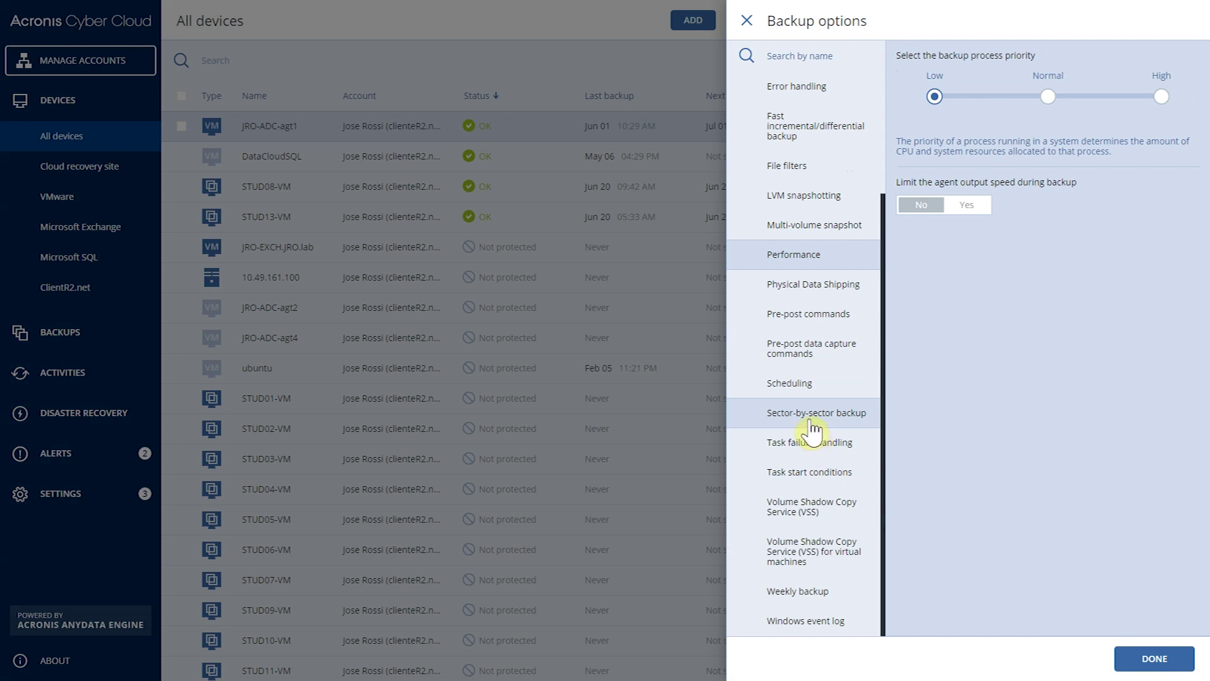
pyautogui.scroll(3, 812, 432)
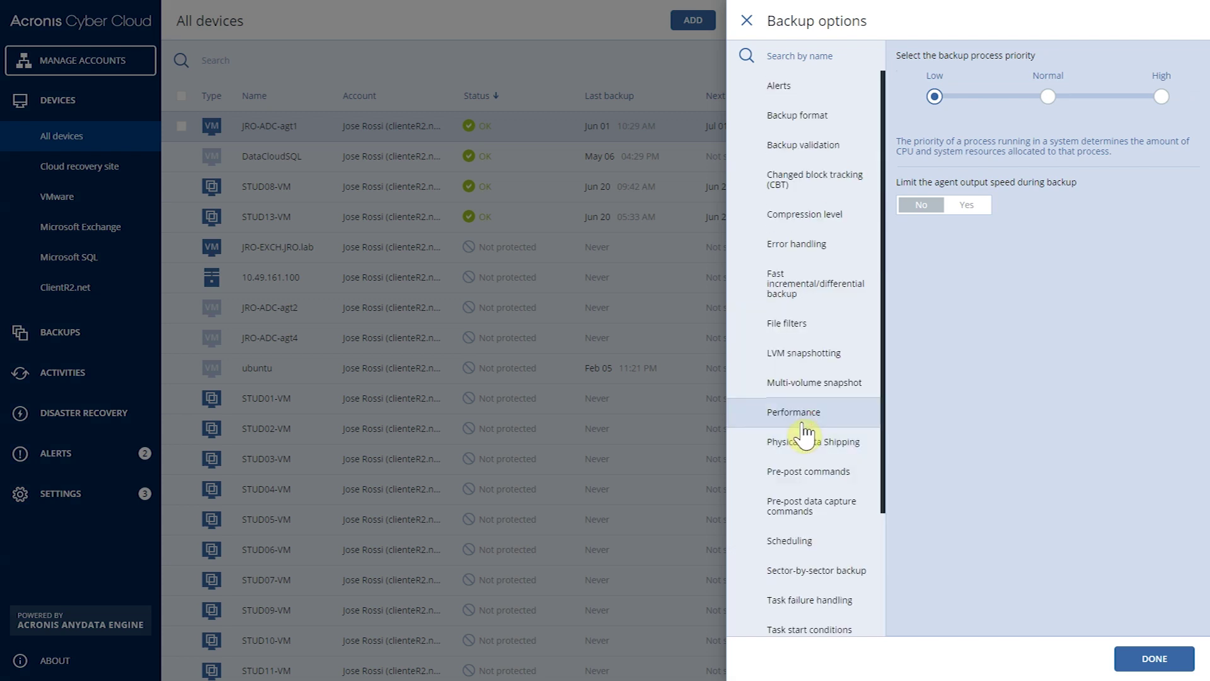
pyautogui.scroll(-3, 808, 438)
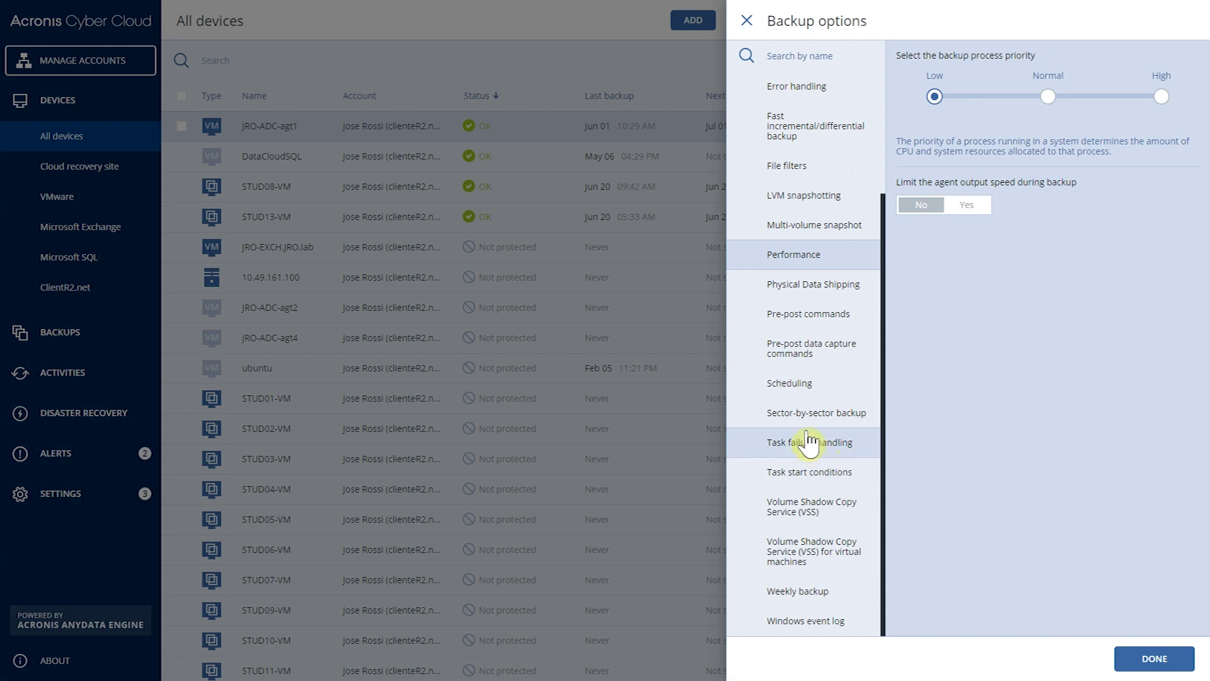
pyautogui.scroll(3, 811, 441)
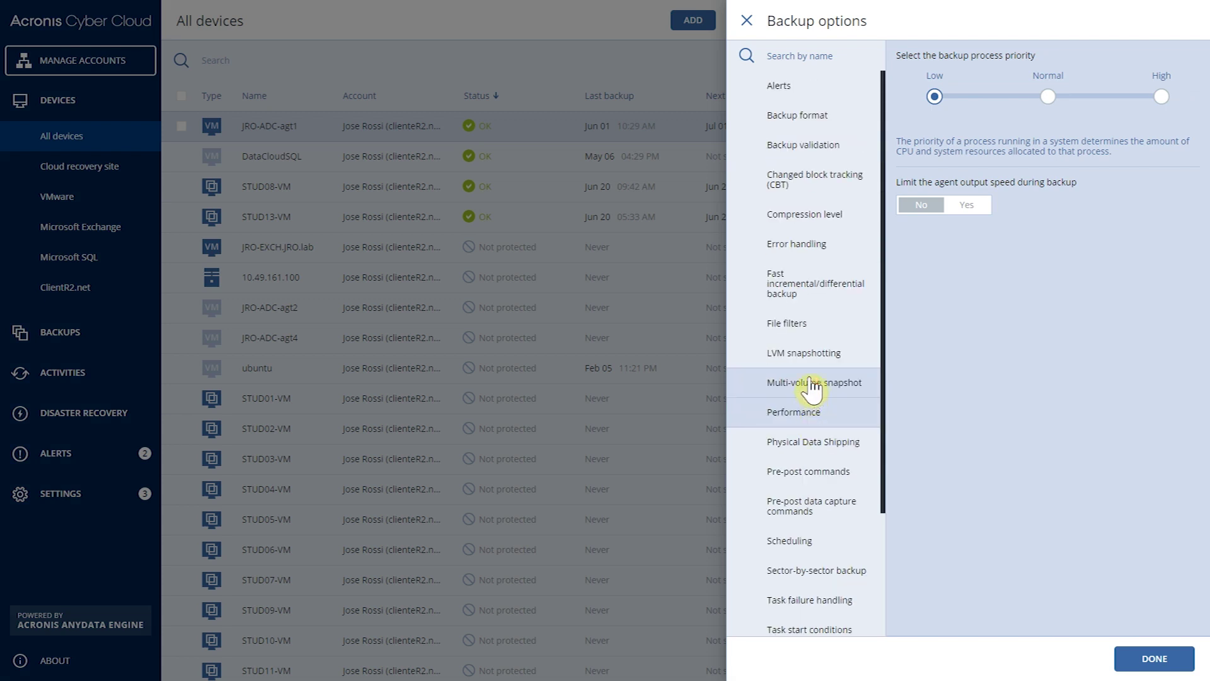
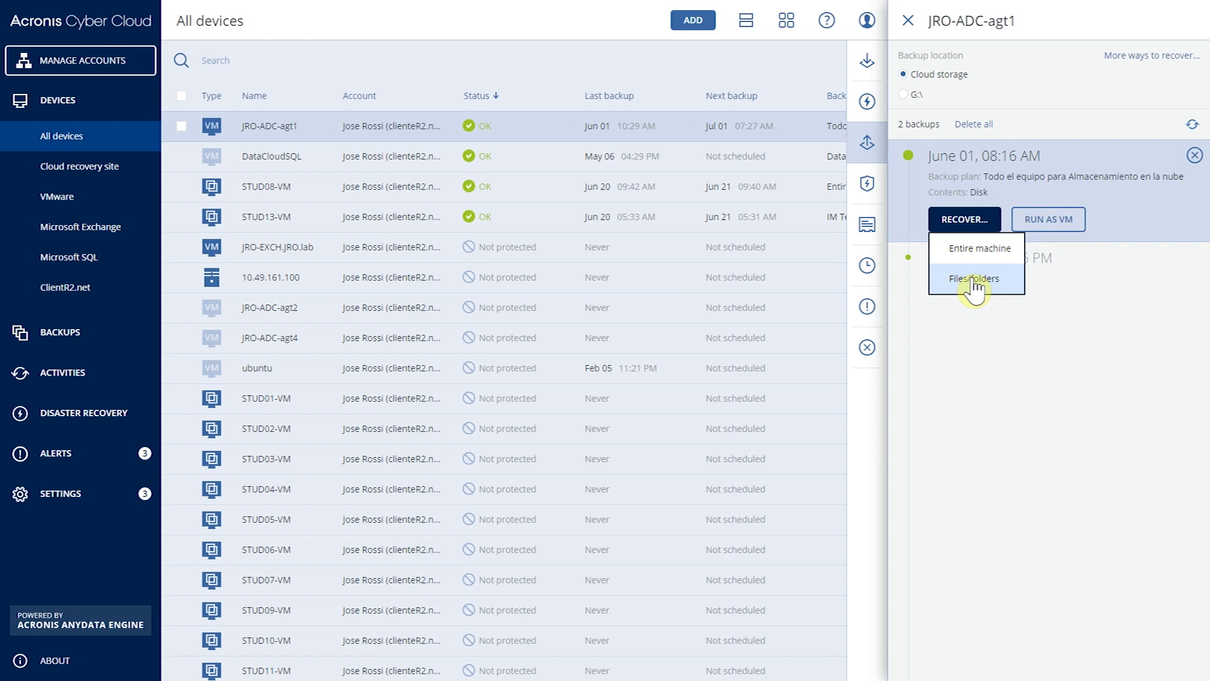
# Step: Open entire-machine recovery from the June 01, 08:16 AM backup, check the recovery target types, and close it without starting
pyautogui.click(975, 247)
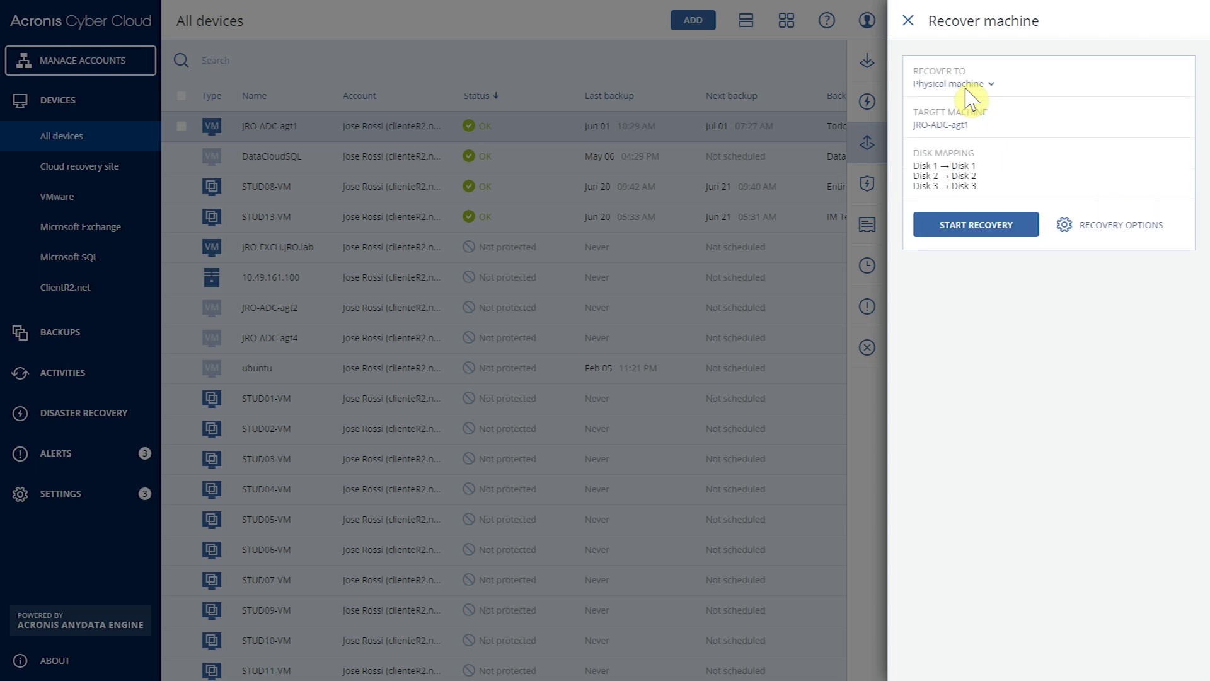
pyautogui.click(966, 84)
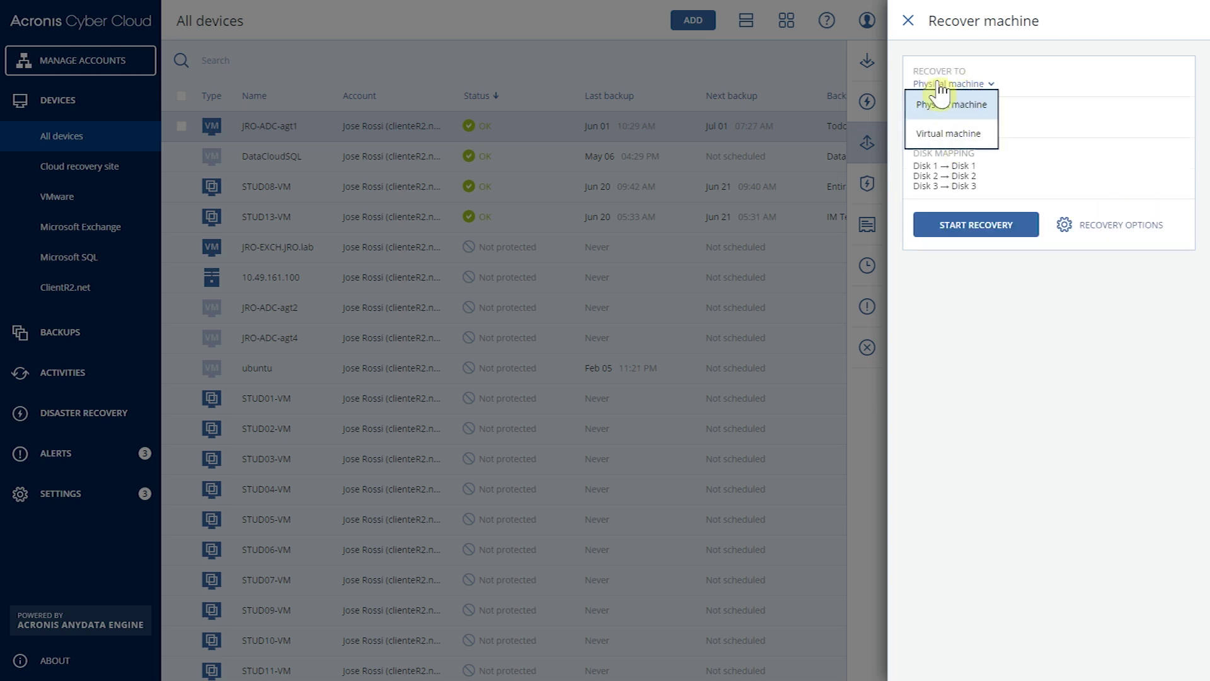
pyautogui.click(921, 53)
pyautogui.click(909, 21)
# Step: Open the June 01, 08:16 AM backup for files/folders recovery to browse its contents
pyautogui.click(999, 214)
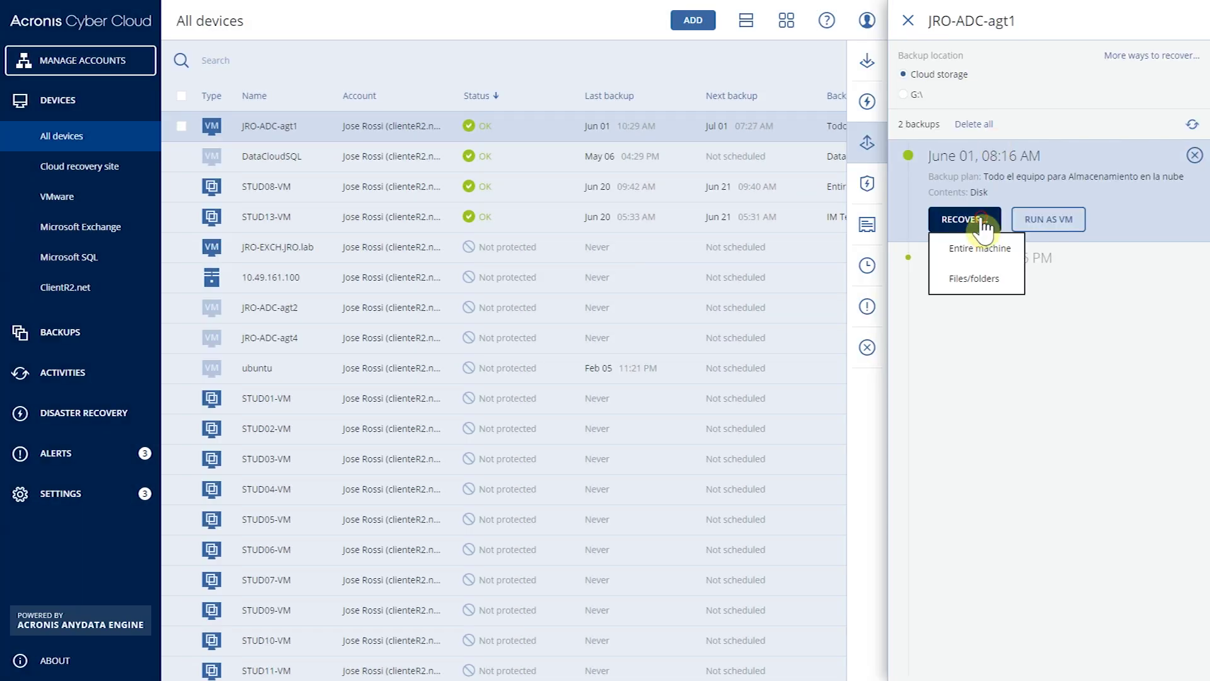
pyautogui.click(976, 284)
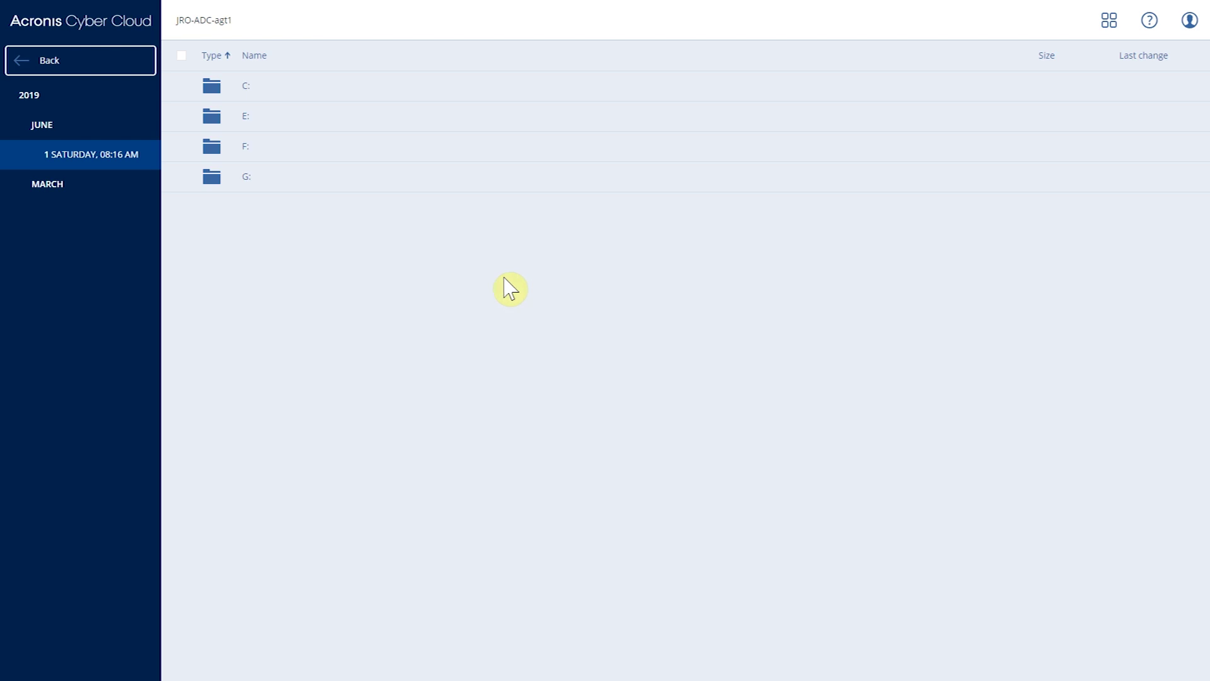
# Step: Select the C: drive in the backup contents, return to the JRO-ADC-agt1 recovery points, and view the backups stored in G:\
pyautogui.click(180, 86)
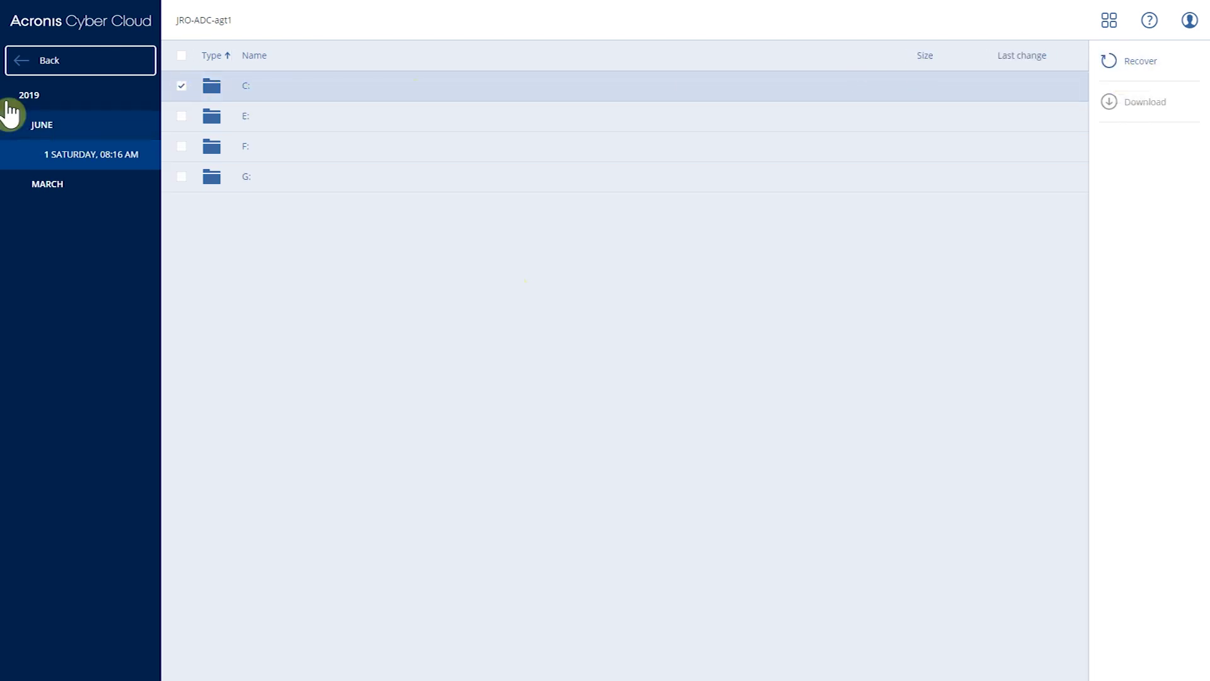
pyautogui.click(17, 60)
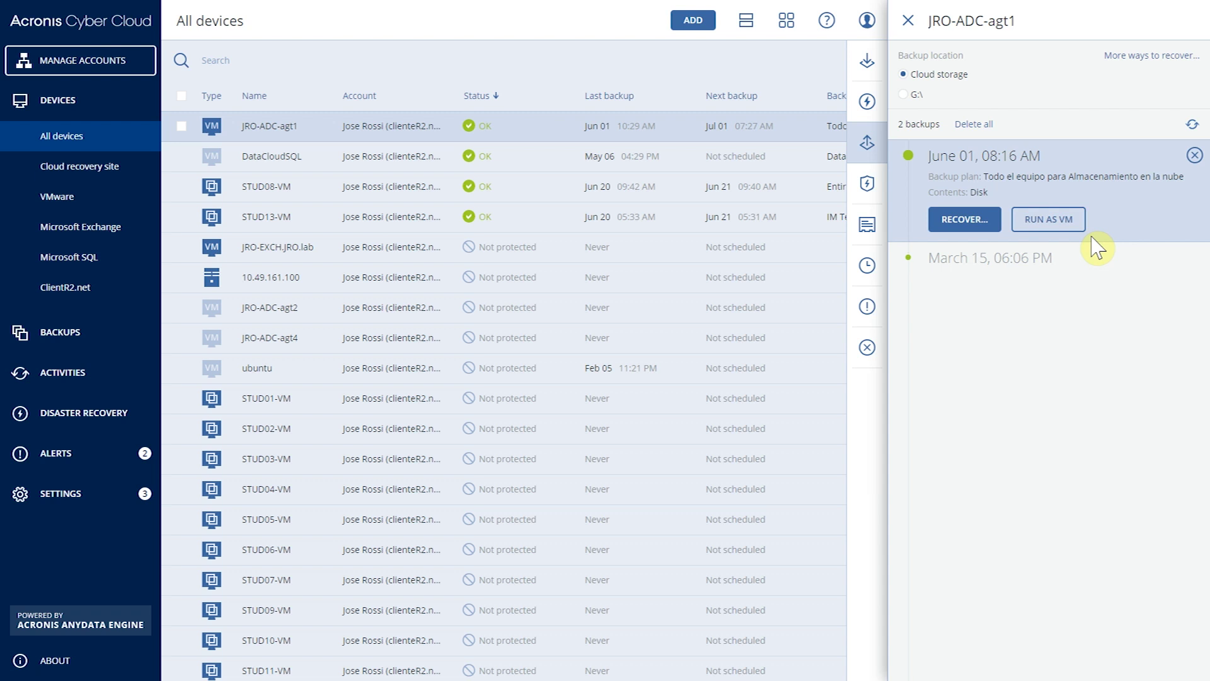
pyautogui.click(903, 94)
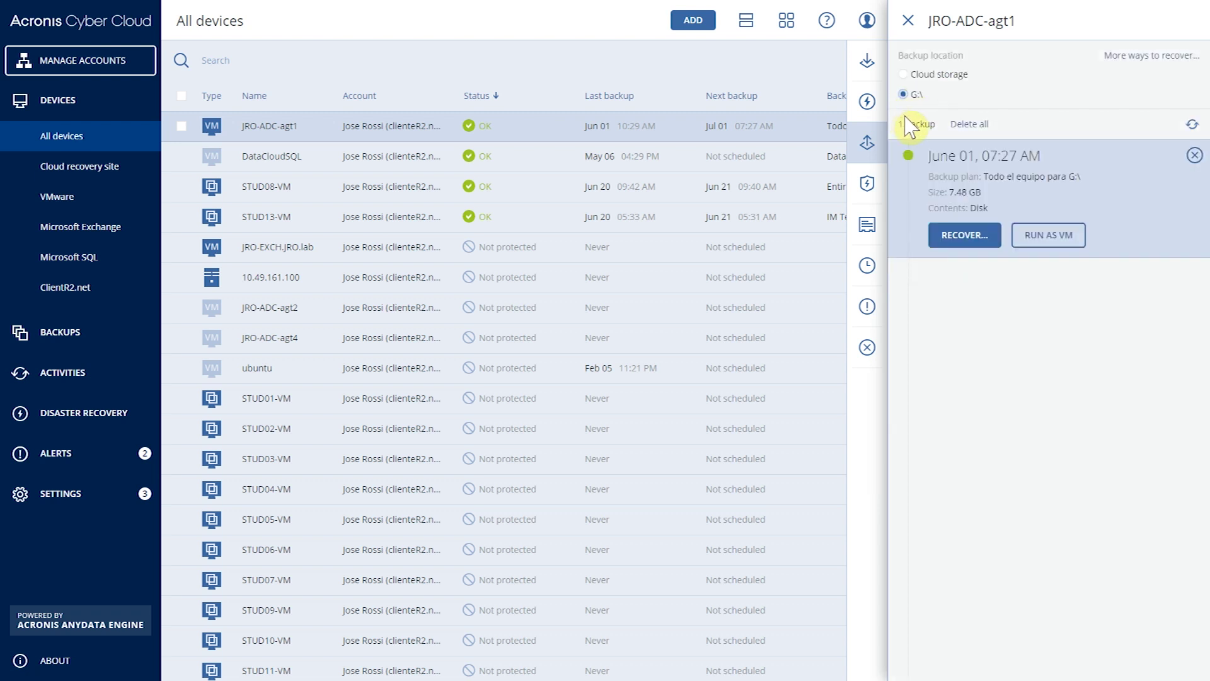
pyautogui.click(908, 21)
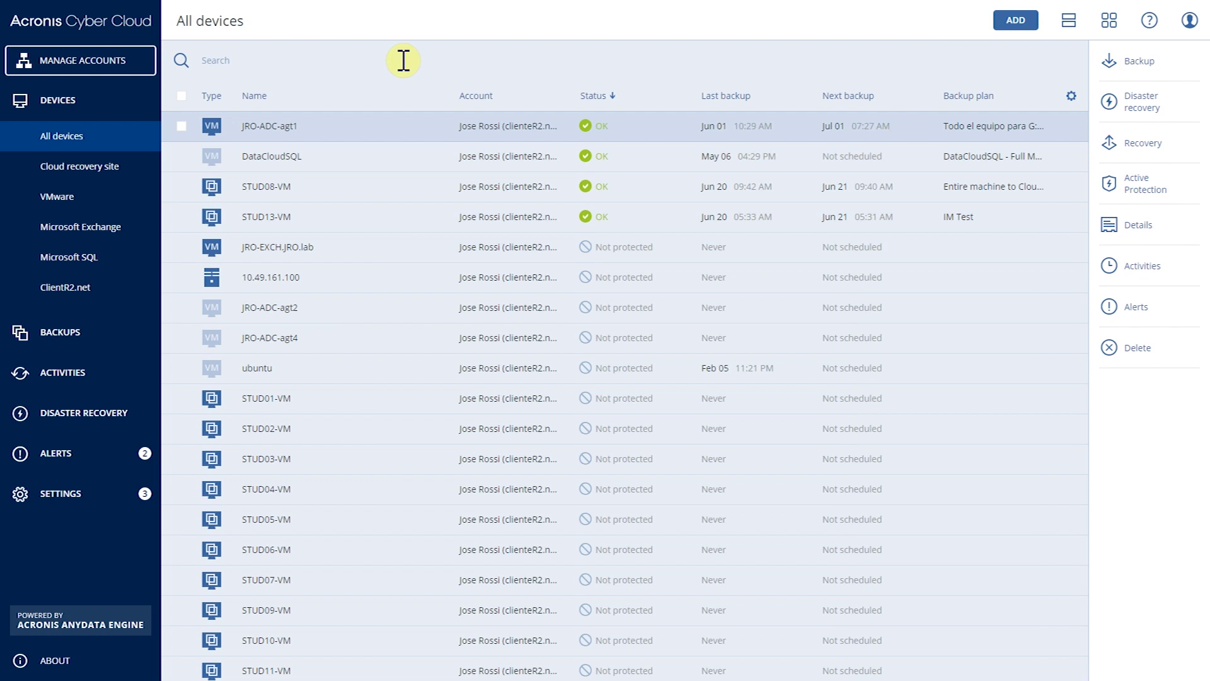
# Step: Review the backup console's Activities and Alerts pages, and the list of installed agents
pyautogui.click(84, 378)
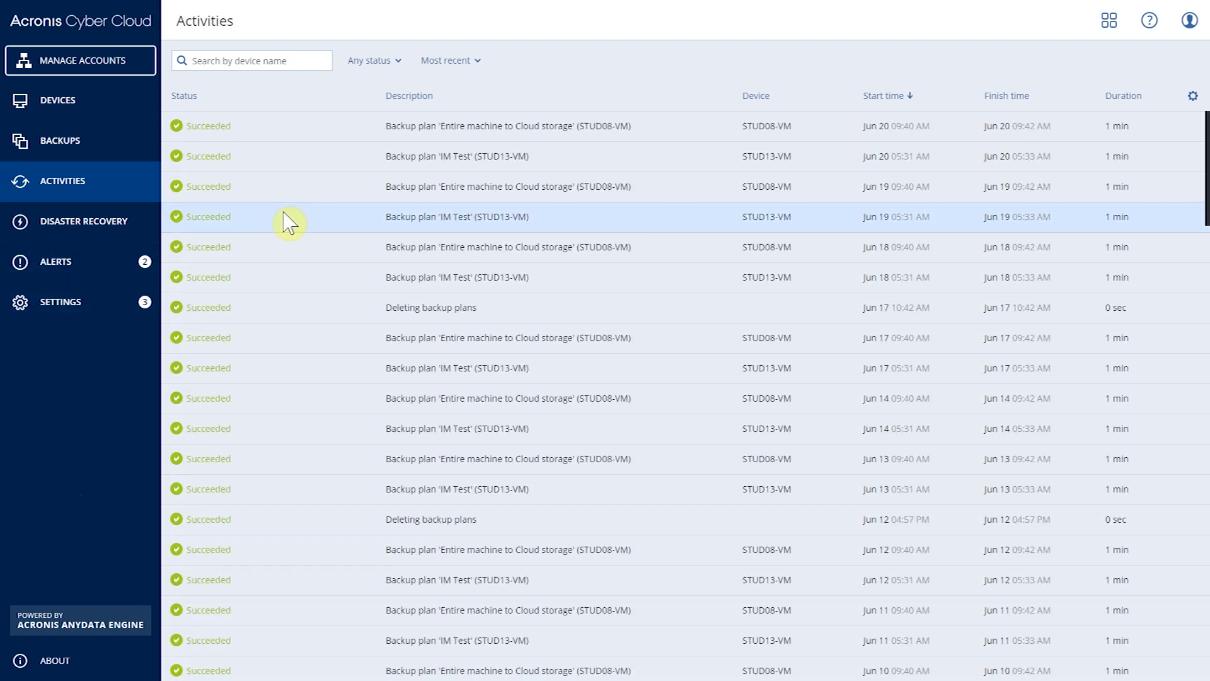
pyautogui.click(94, 261)
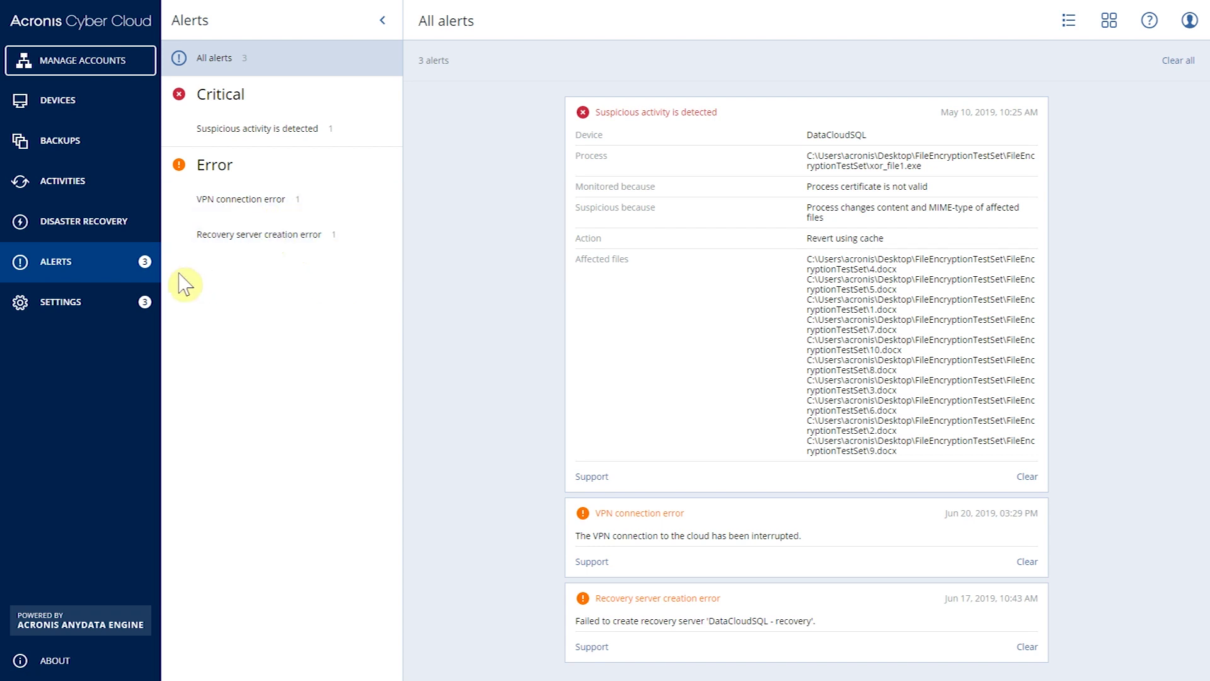
pyautogui.click(80, 310)
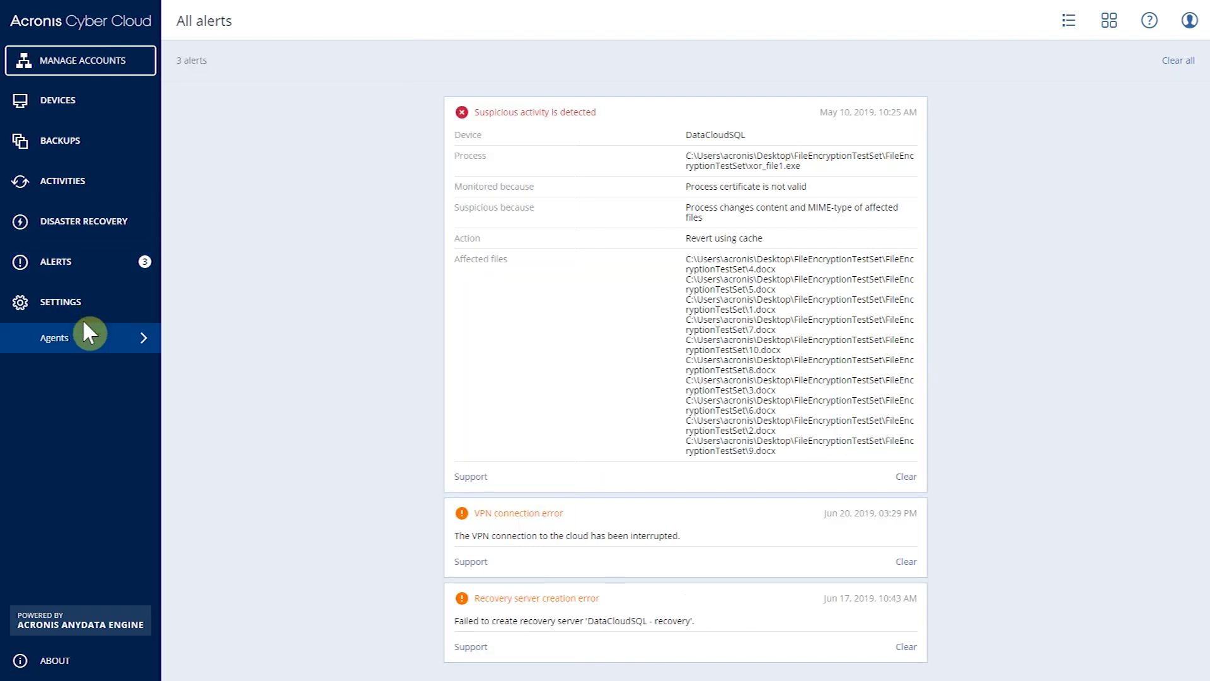
pyautogui.click(88, 332)
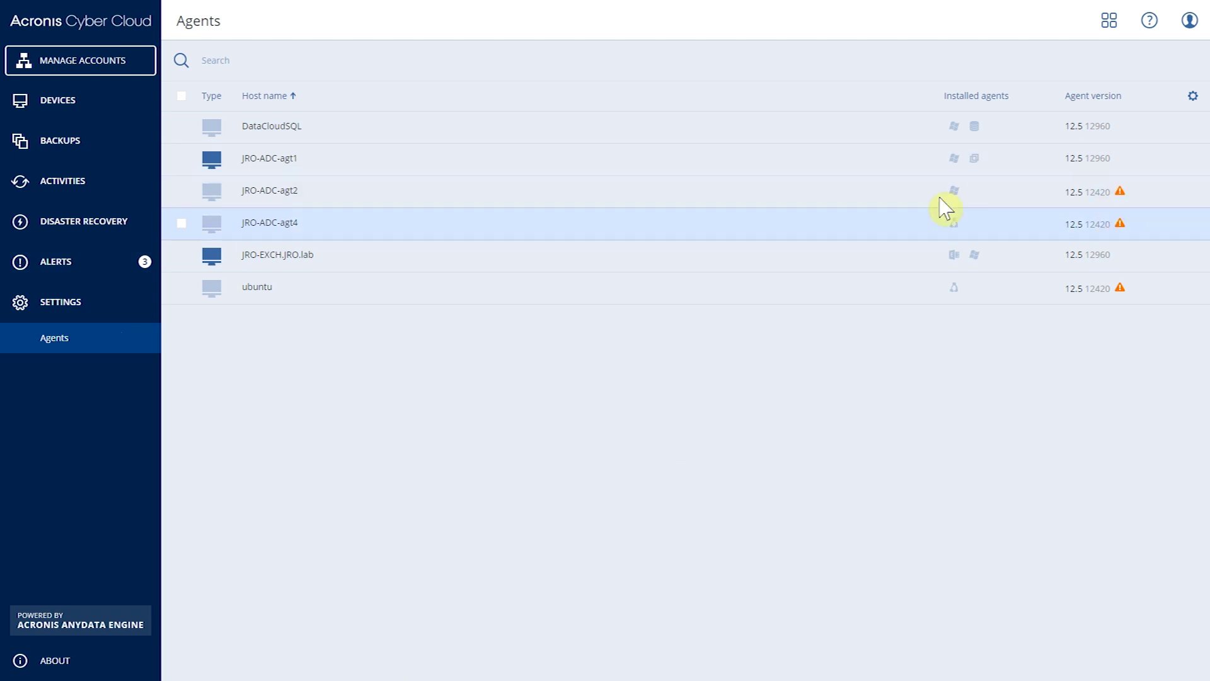
pyautogui.click(642, 253)
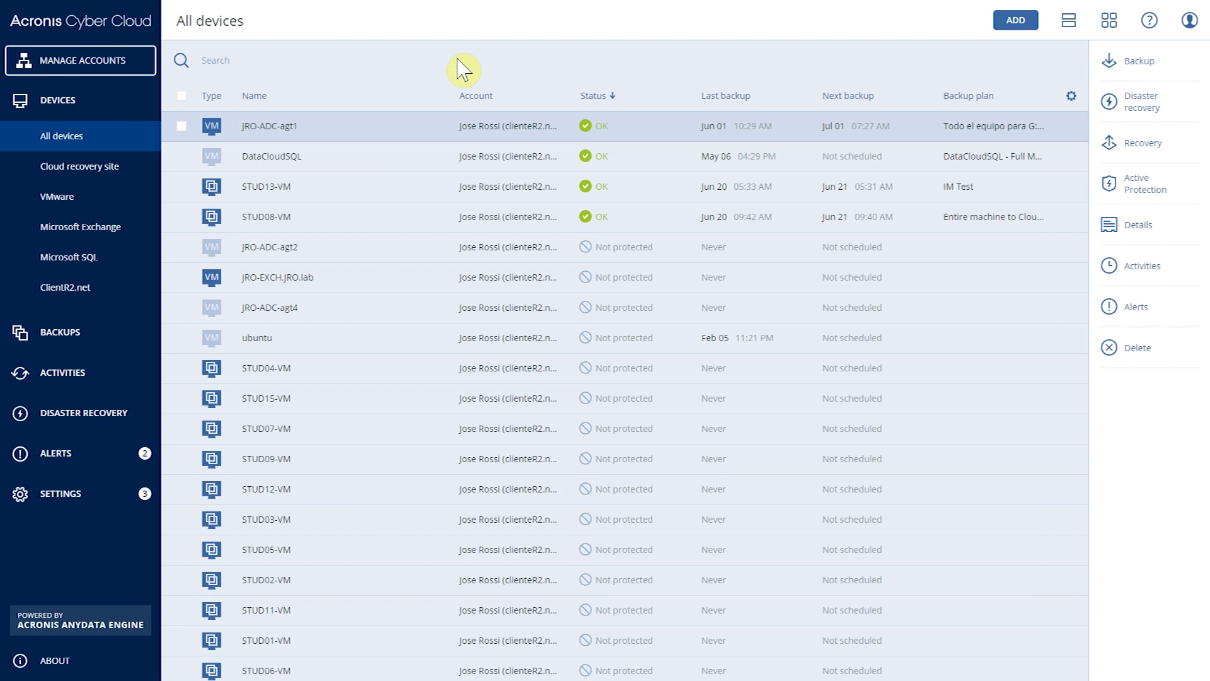
# Step: Open the Active Protection plan of JRO-ADC-agt1 for editing and review the action on detection choices, keeping Revert using cache
pyautogui.click(289, 130)
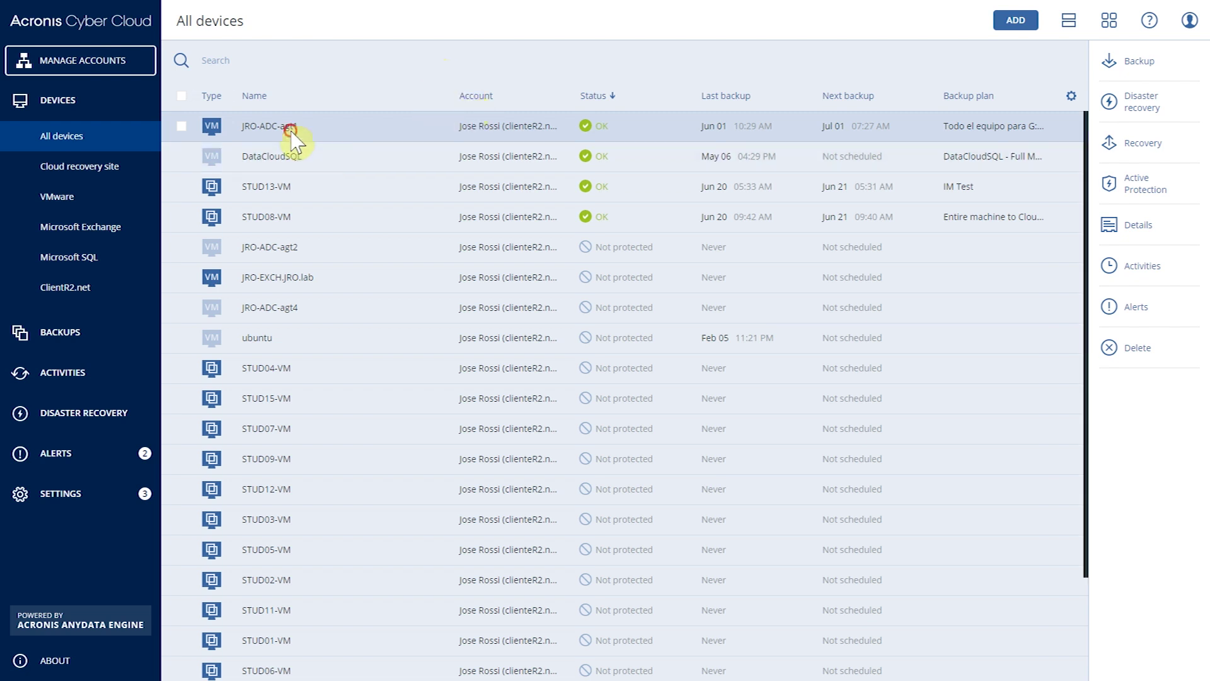
pyautogui.click(1141, 203)
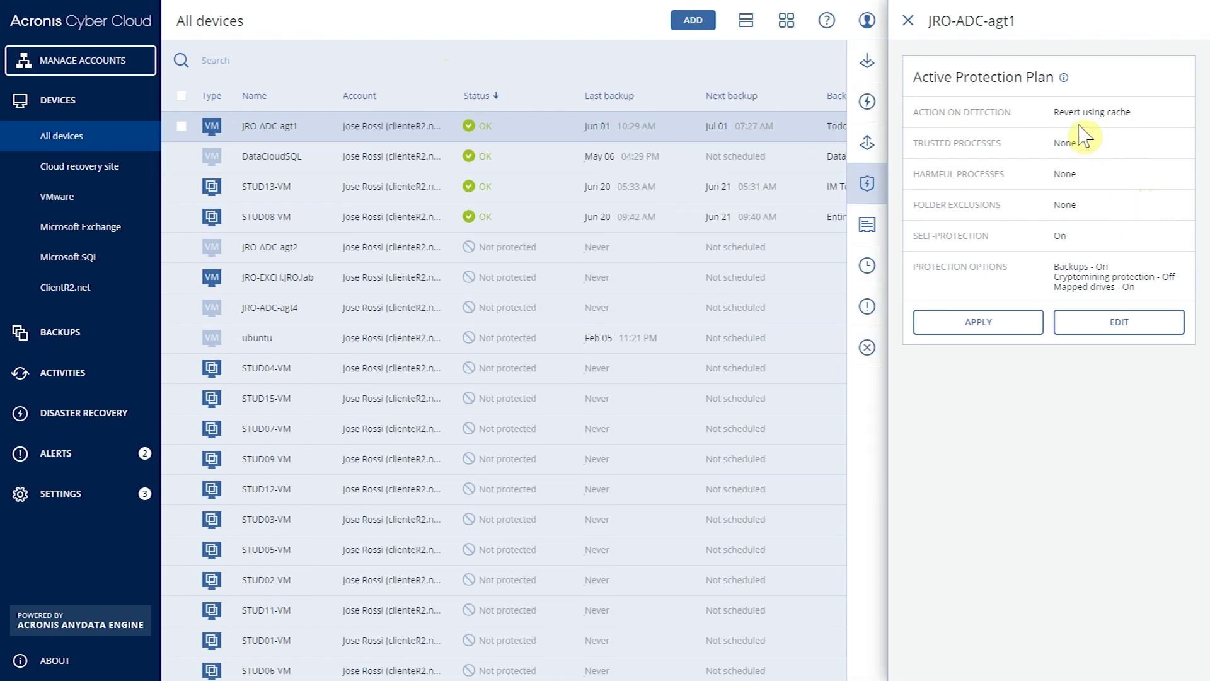
pyautogui.click(1071, 321)
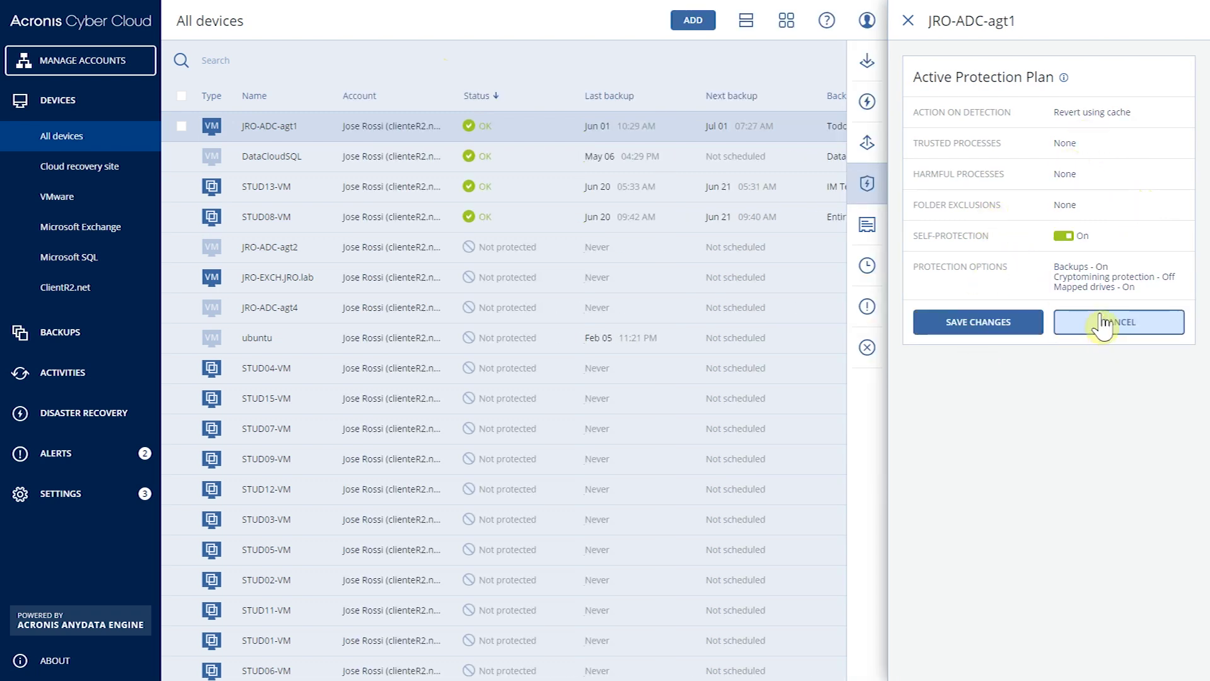
pyautogui.click(1092, 115)
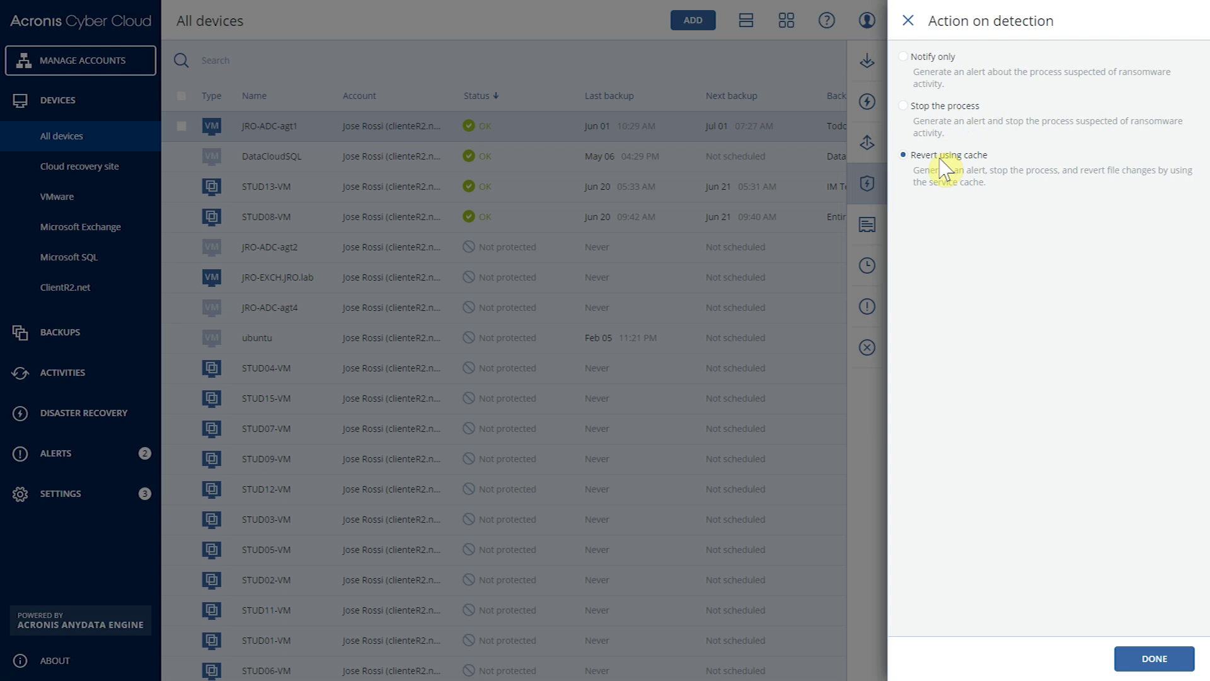
pyautogui.click(1153, 658)
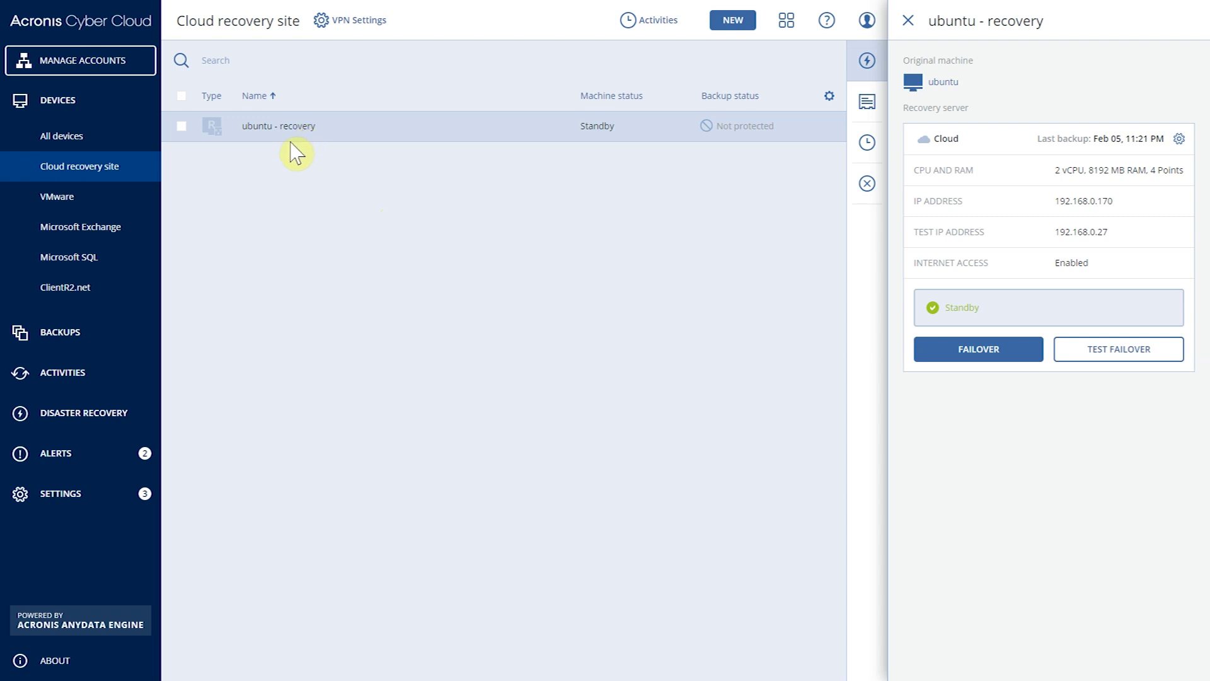
# Step: View the cloud recovery site's VPN settings, and return to the disaster recovery details of the ubuntu - recovery server
pyautogui.click(363, 19)
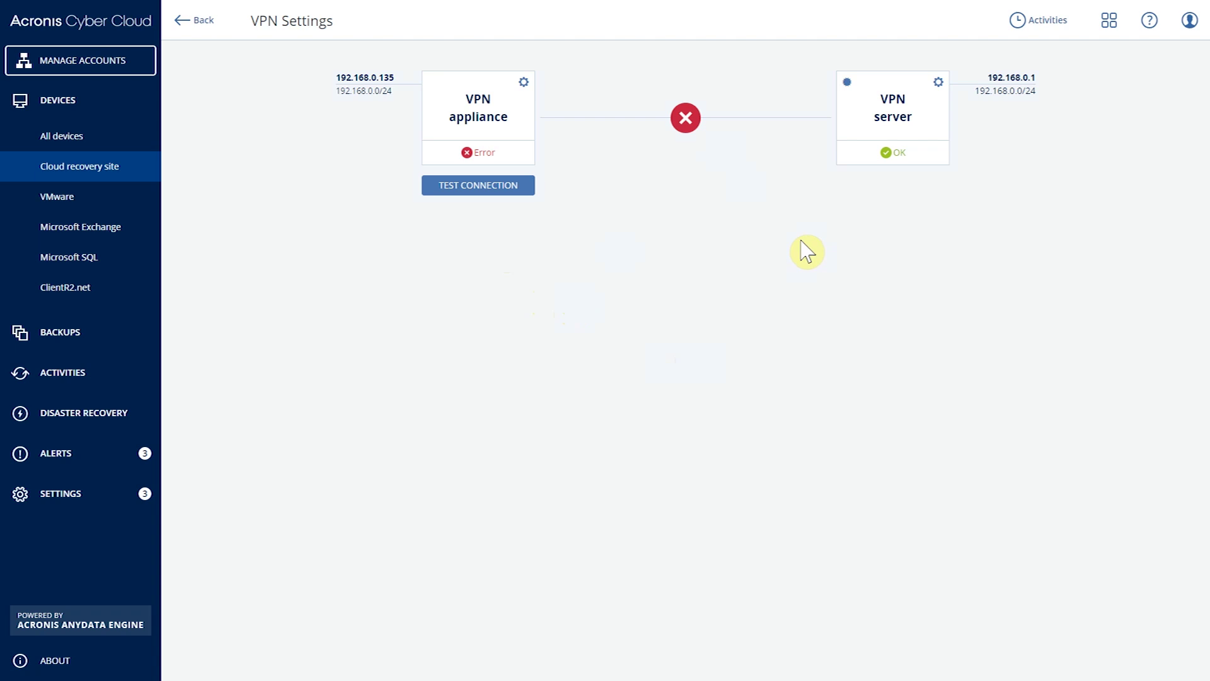
pyautogui.click(197, 21)
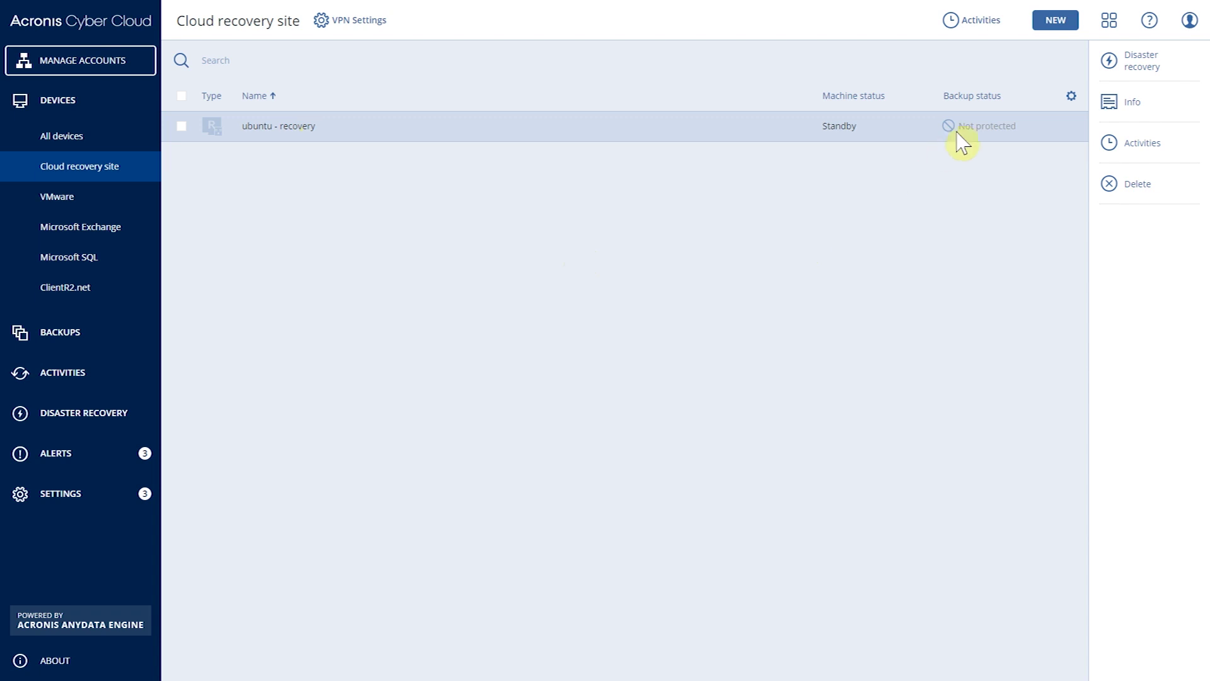
pyautogui.click(1135, 75)
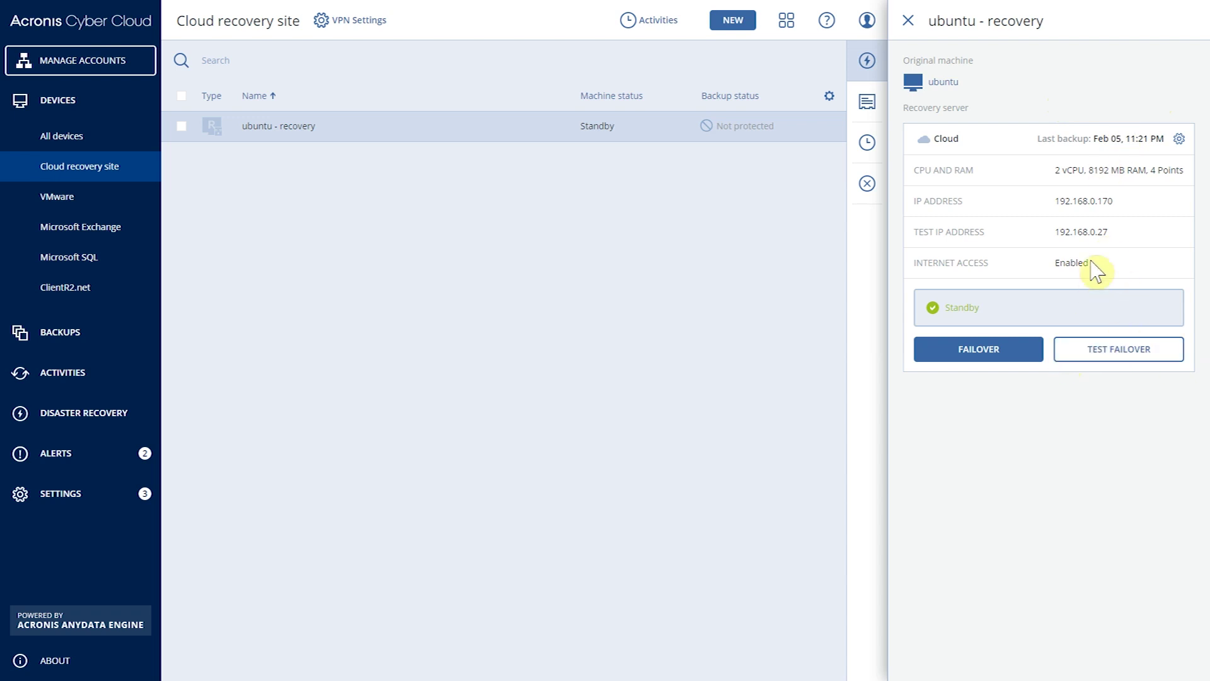
# Step: Open the ubuntu - recovery cloud server settings, review all CPU and RAM configurations, and keep 2 vCores with 8.00 GB RAM
pyautogui.click(1178, 139)
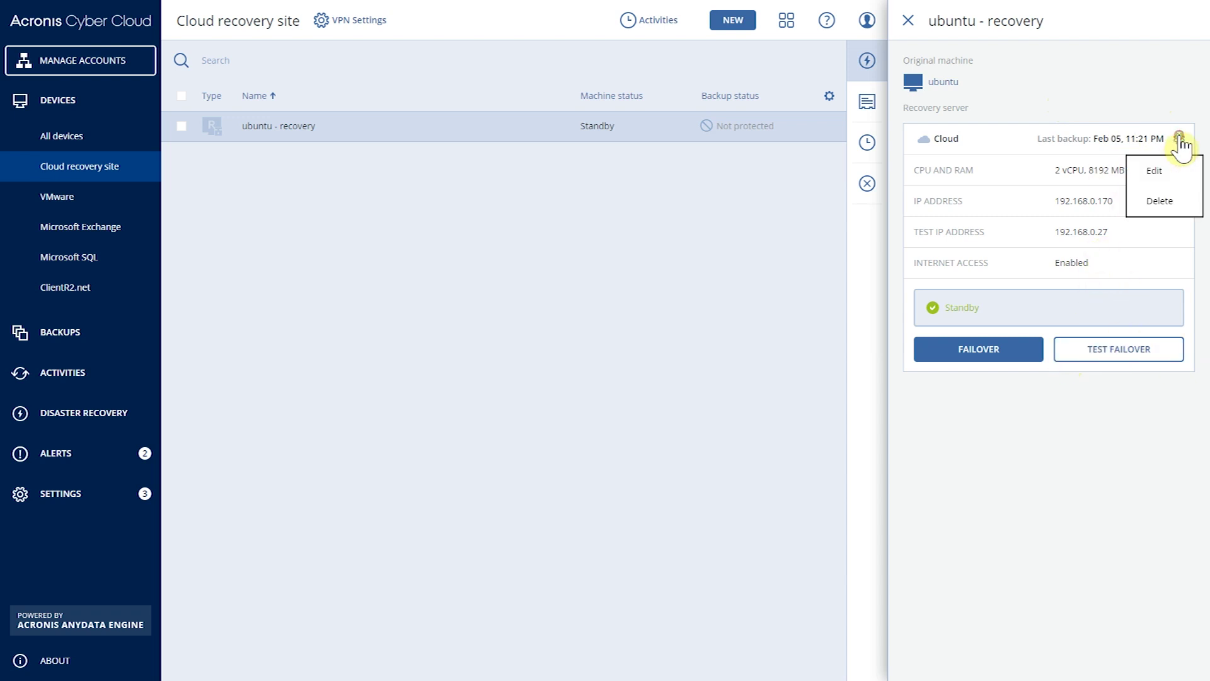
pyautogui.click(1155, 177)
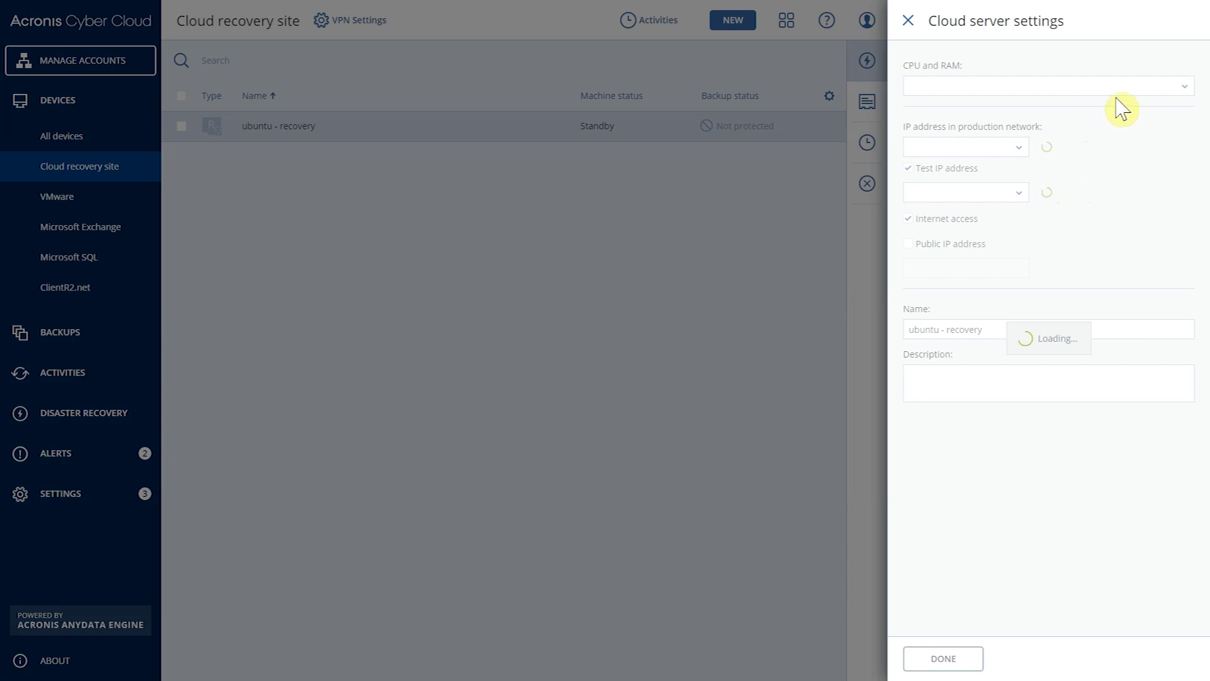
pyautogui.click(1184, 87)
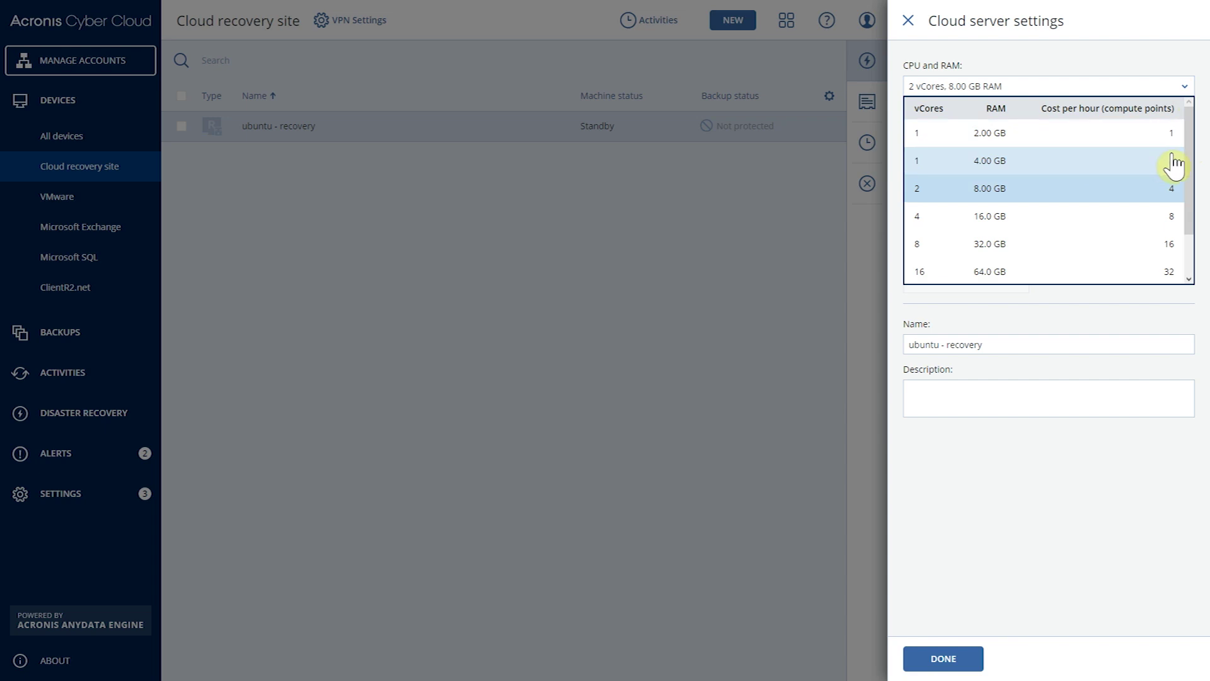
pyautogui.click(1190, 143)
pyautogui.moveTo(1190, 142); pyautogui.dragTo(1191, 224)
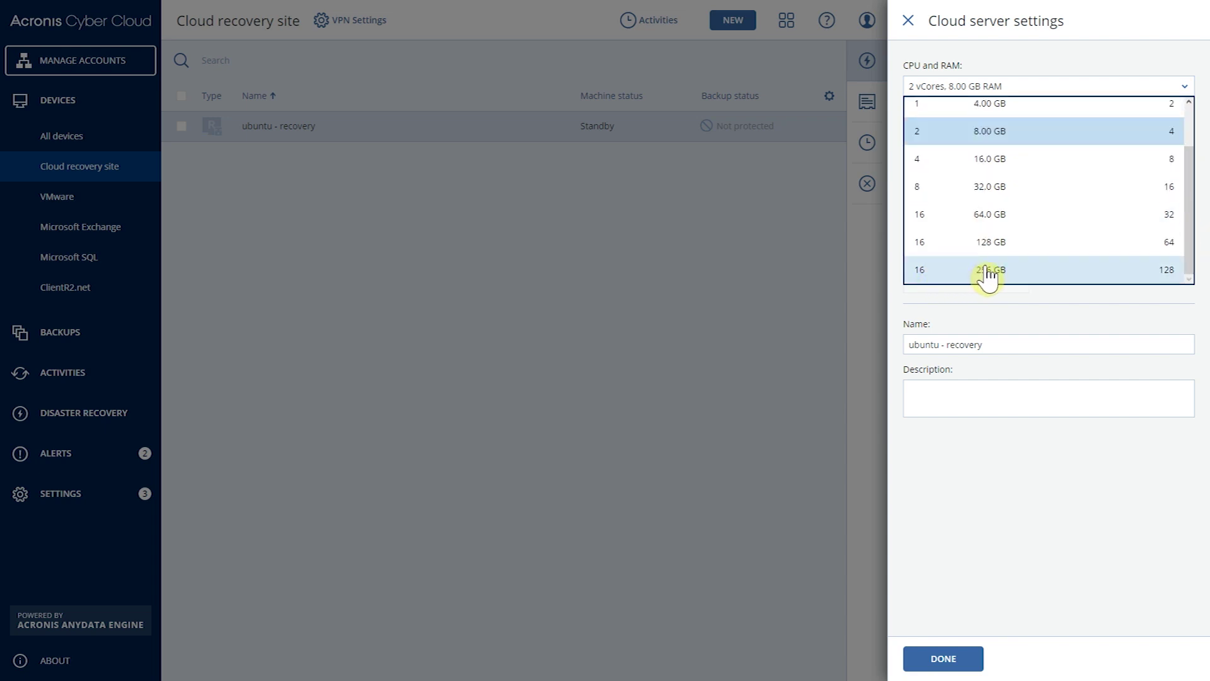
pyautogui.moveTo(1191, 224); pyautogui.dragTo(1188, 101)
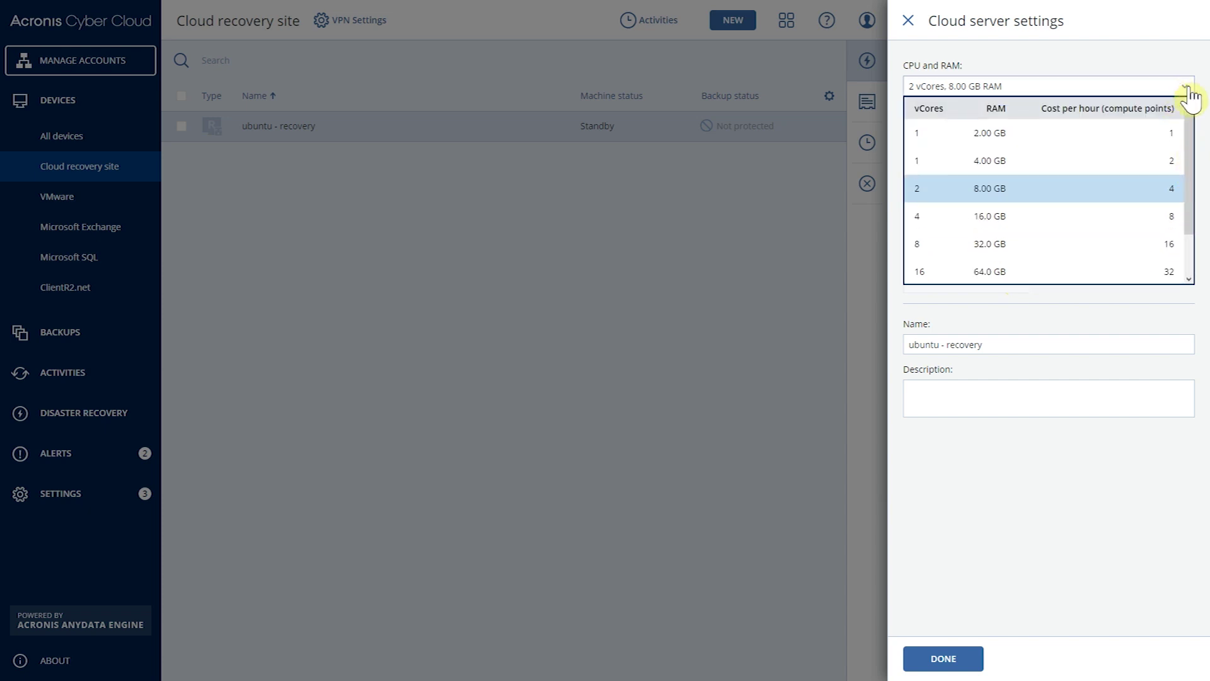
pyautogui.click(989, 196)
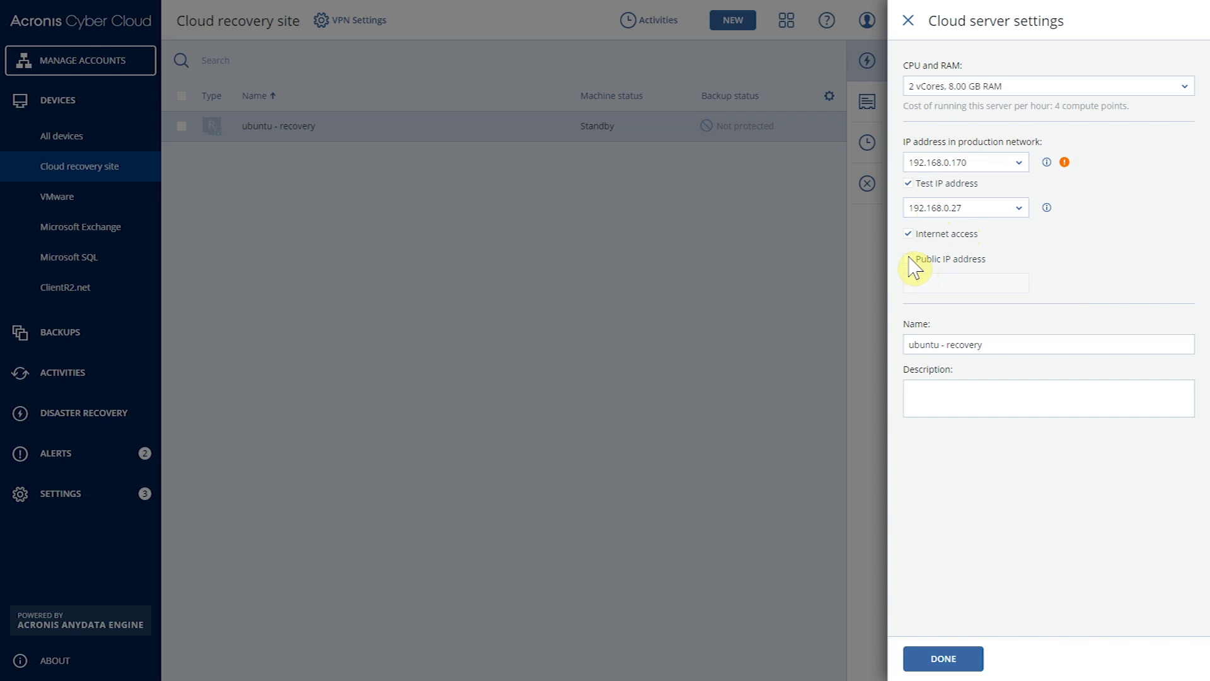
pyautogui.click(957, 655)
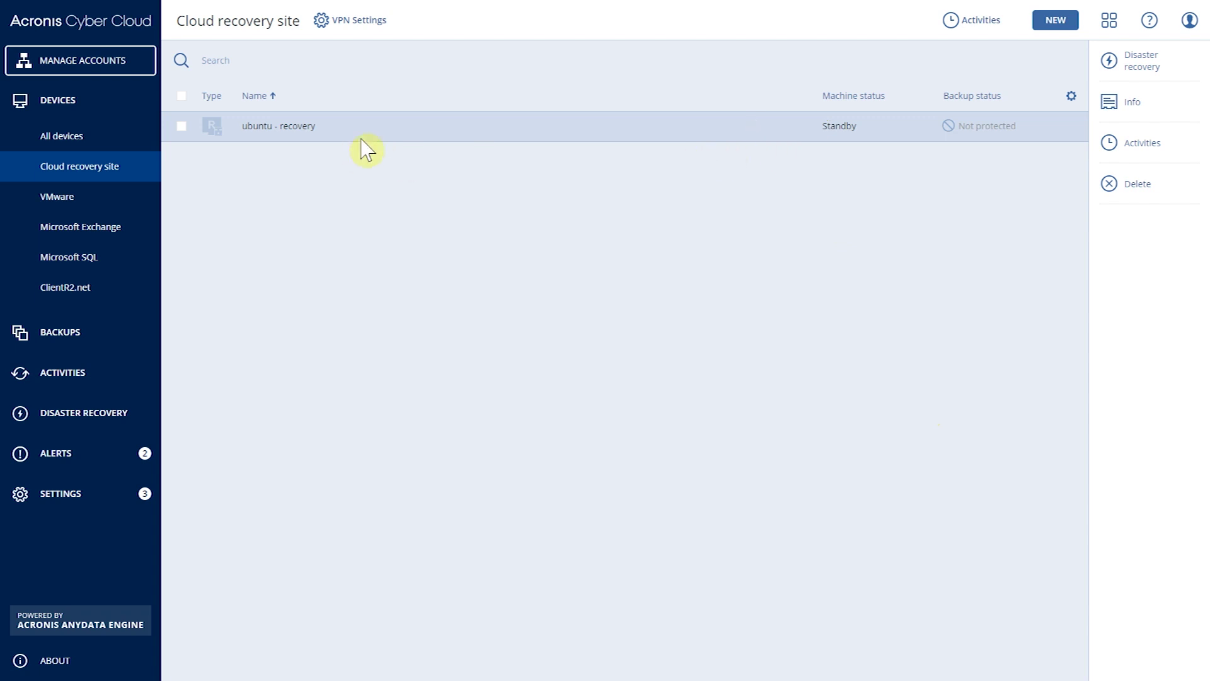
# Step: Run a test failover of ubuntu - recovery from the February 08, 12:54 PM recovery point, and close its activity details
pyautogui.click(1155, 69)
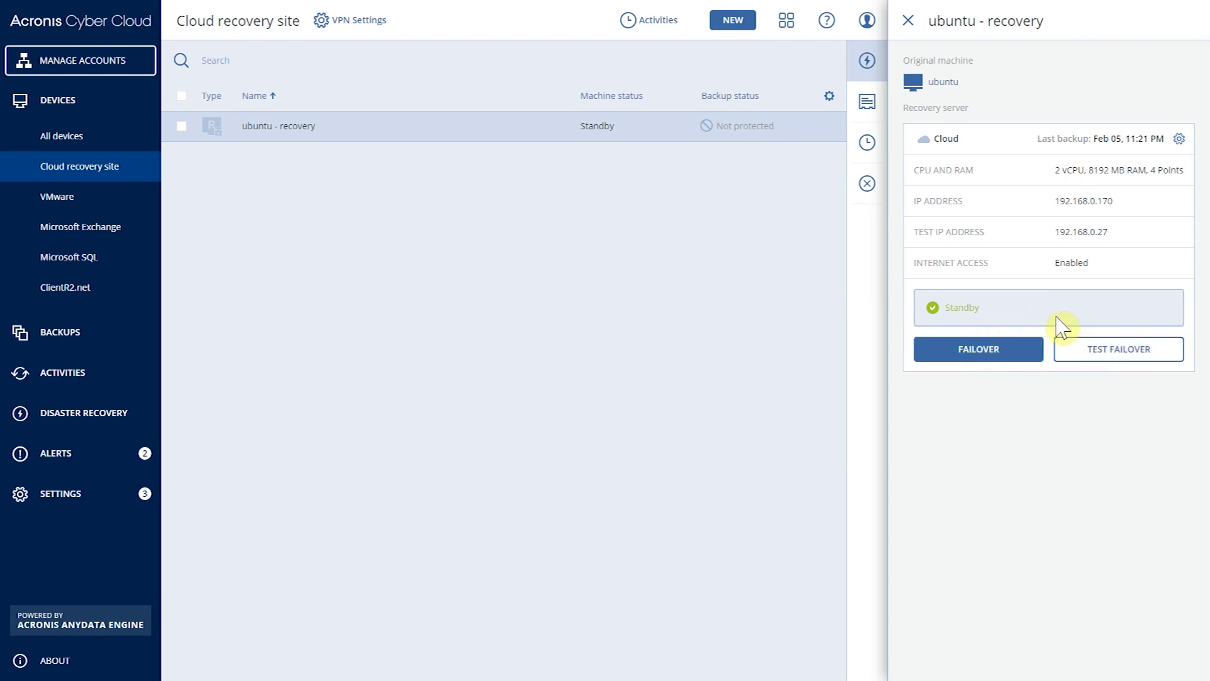
pyautogui.click(1113, 355)
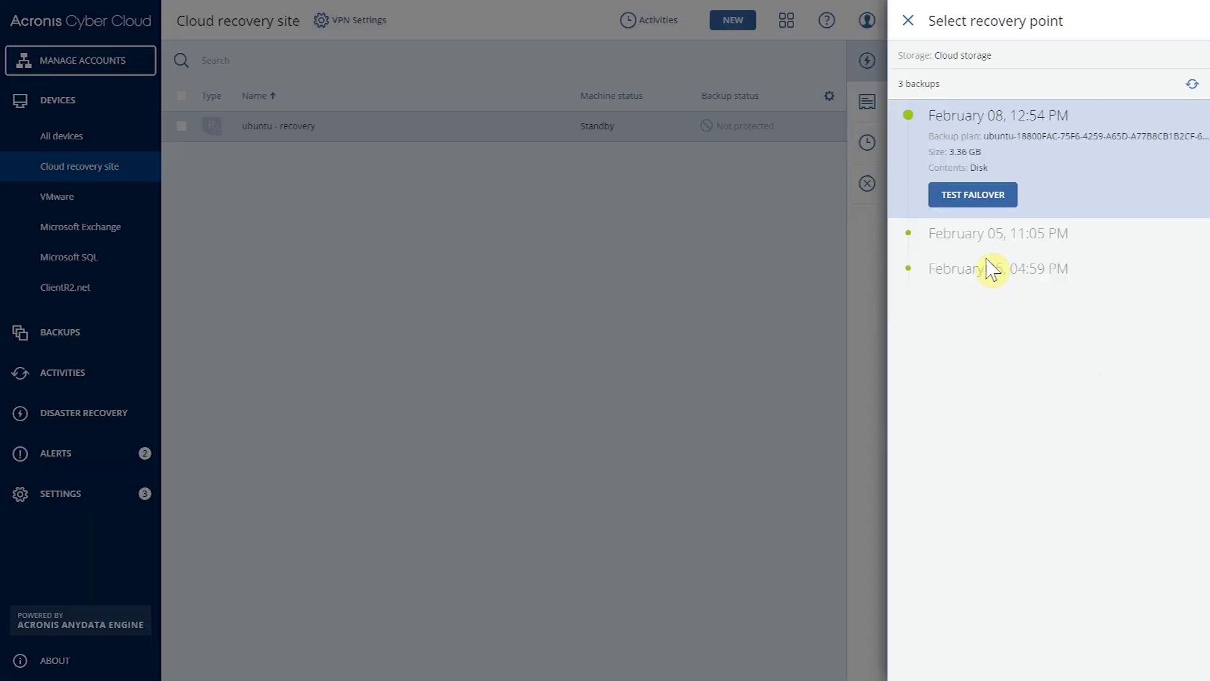
pyautogui.click(975, 195)
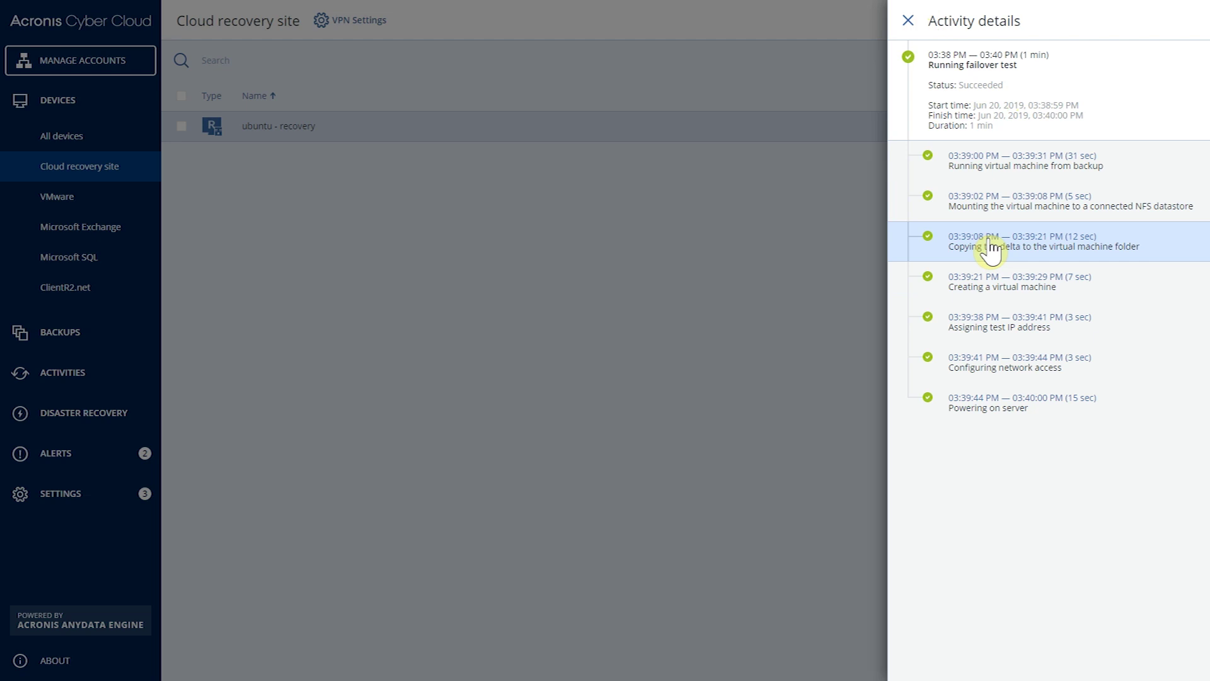
pyautogui.click(908, 21)
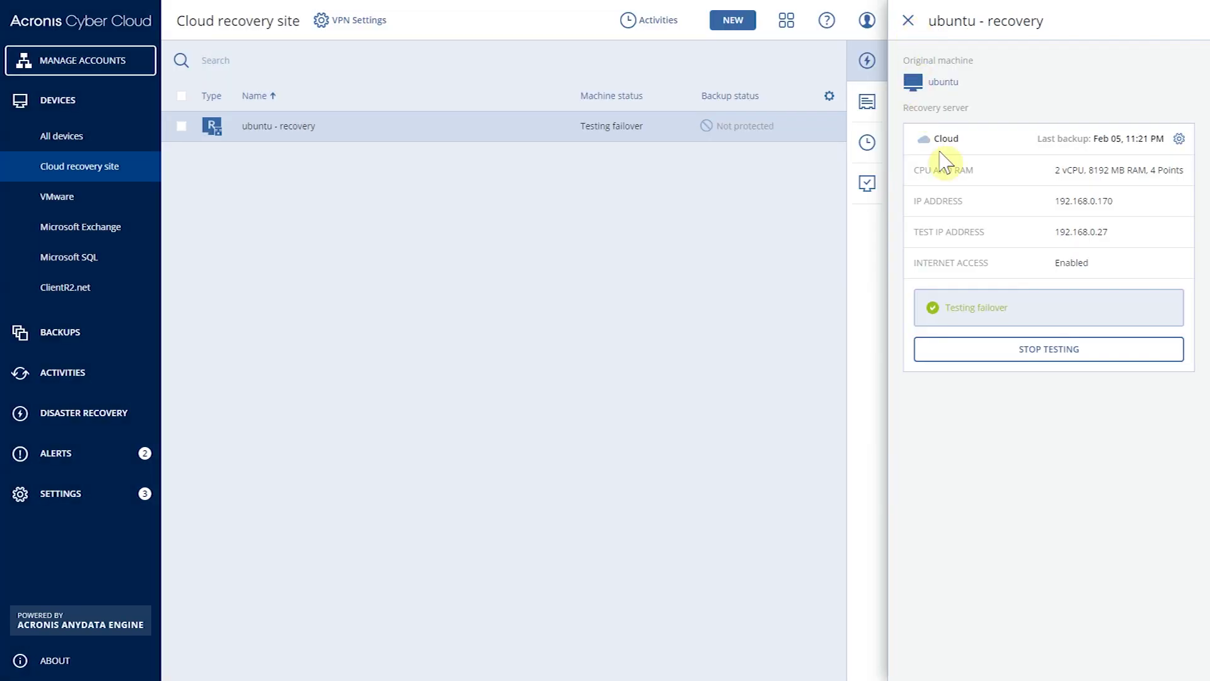
pyautogui.click(910, 20)
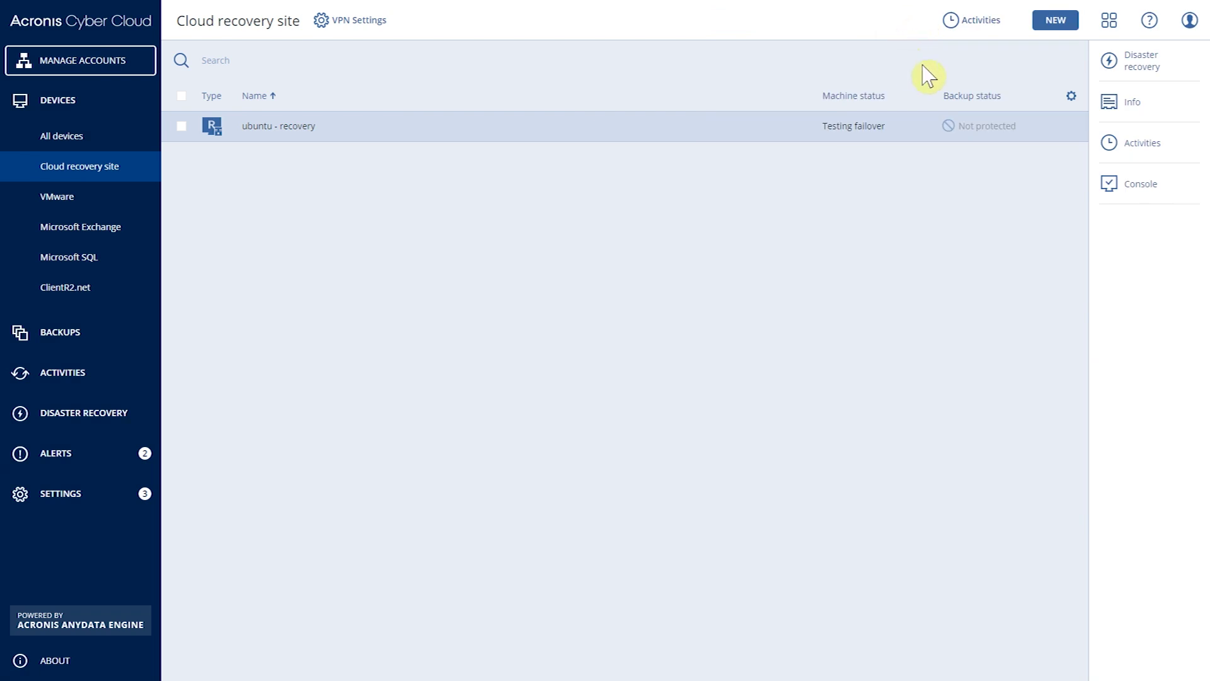
# Step: Access the ubuntu - recovery server's console and sign in to Ubuntu with the account password
pyautogui.click(1143, 74)
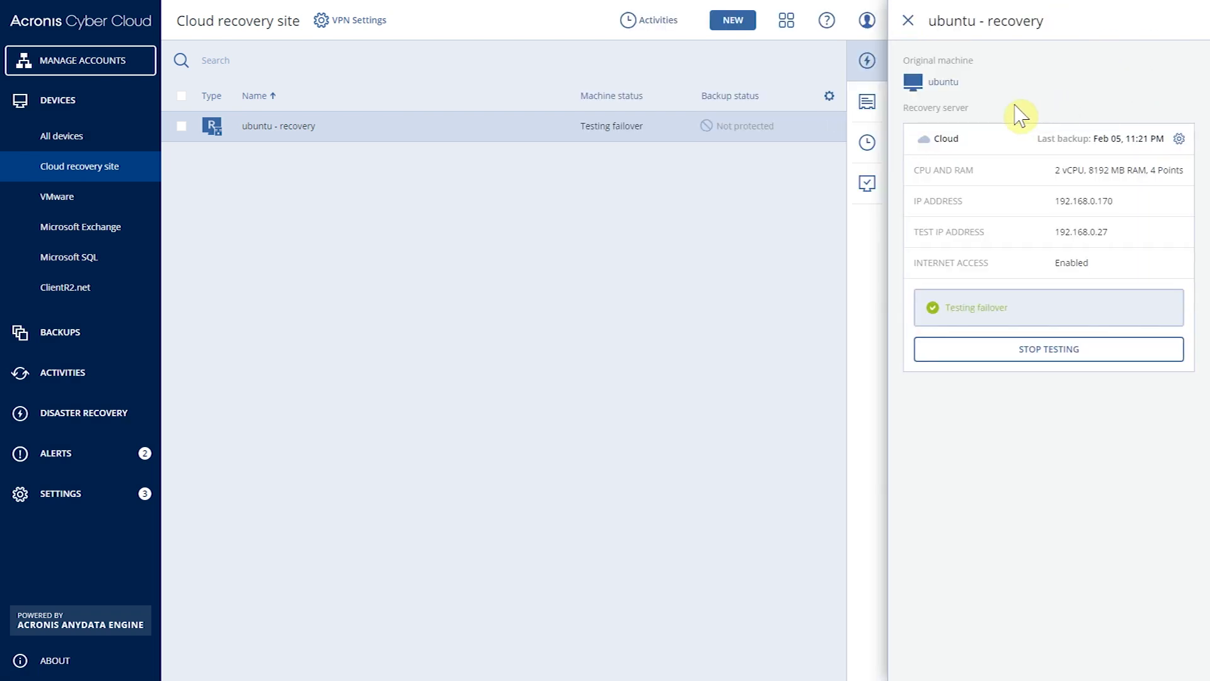
pyautogui.click(1027, 350)
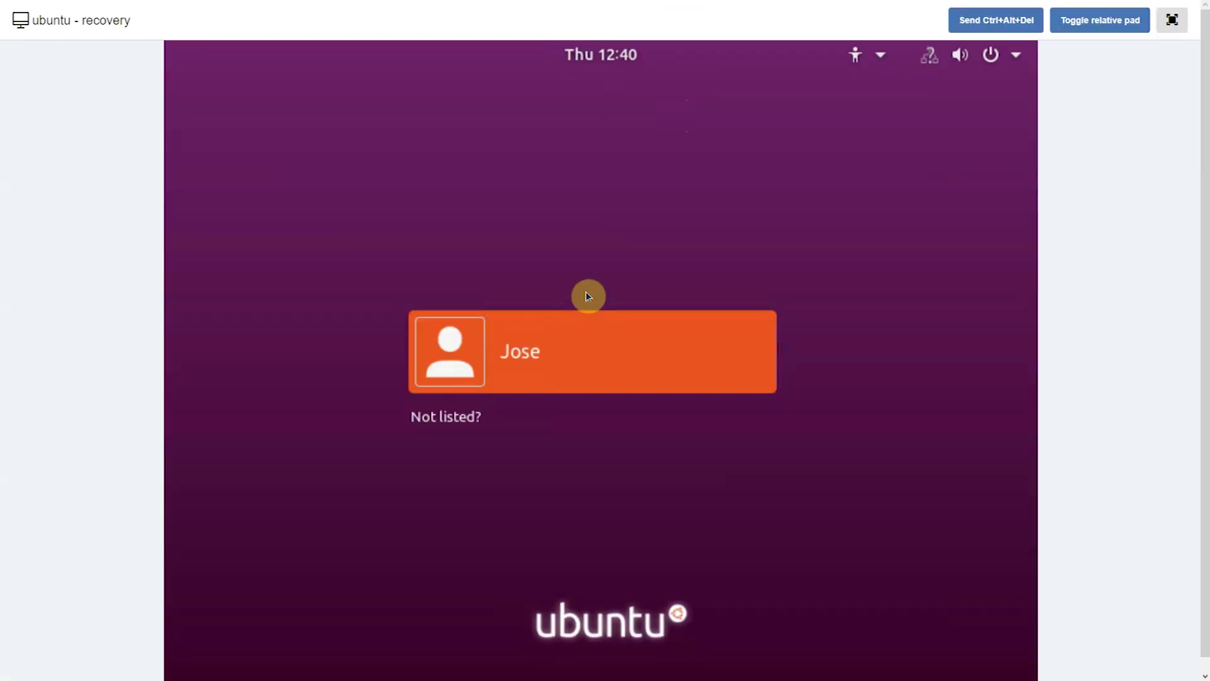
pyautogui.click(553, 364)
pyautogui.write('*****')
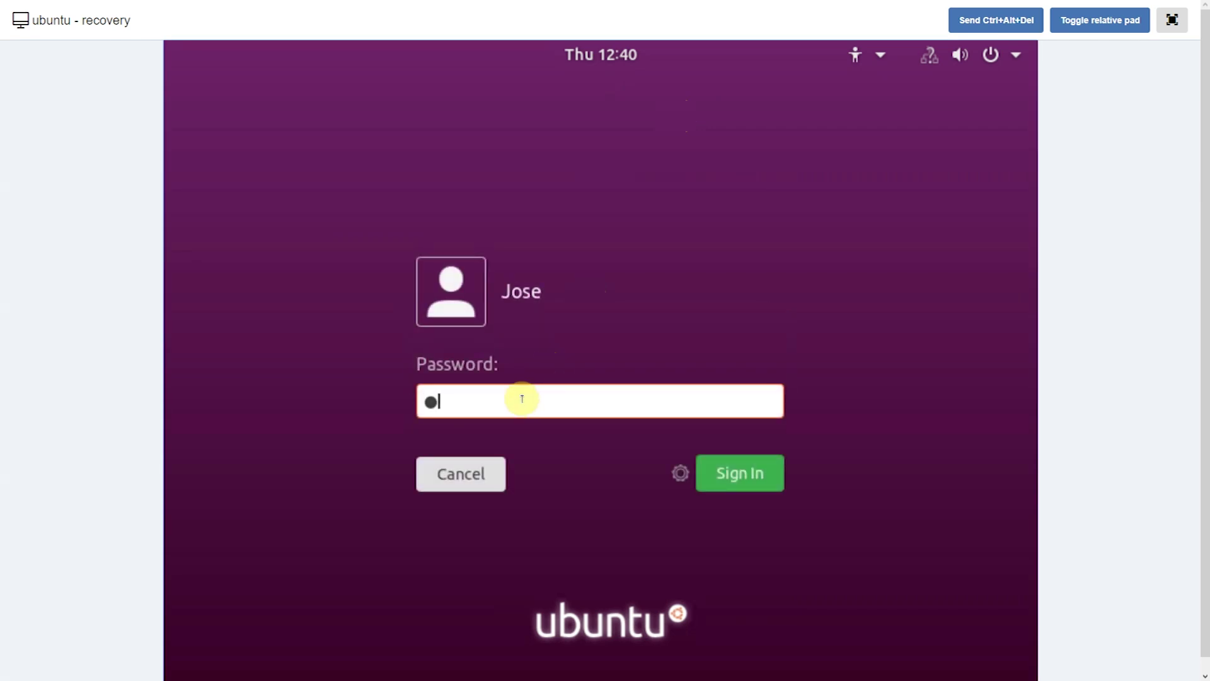
pyautogui.write('*')
pyautogui.press('Return')
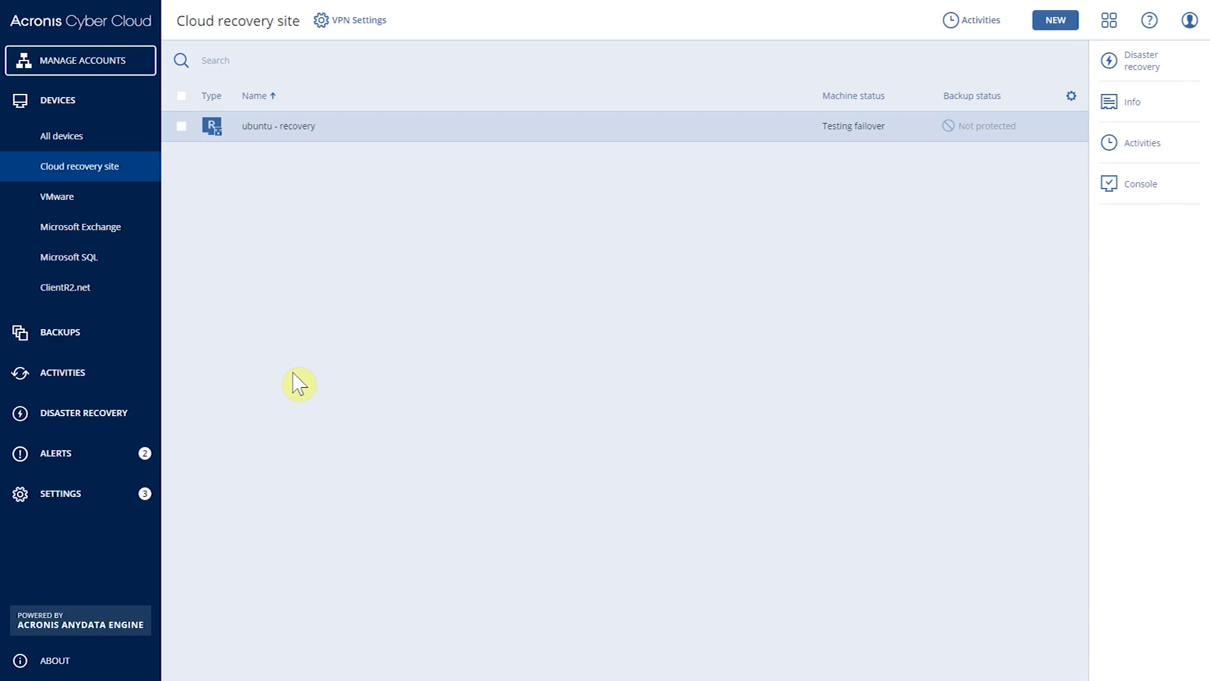
# Step: Stop the test failover of the ubuntu - recovery server and approve powering off the recovery server
pyautogui.click(1156, 60)
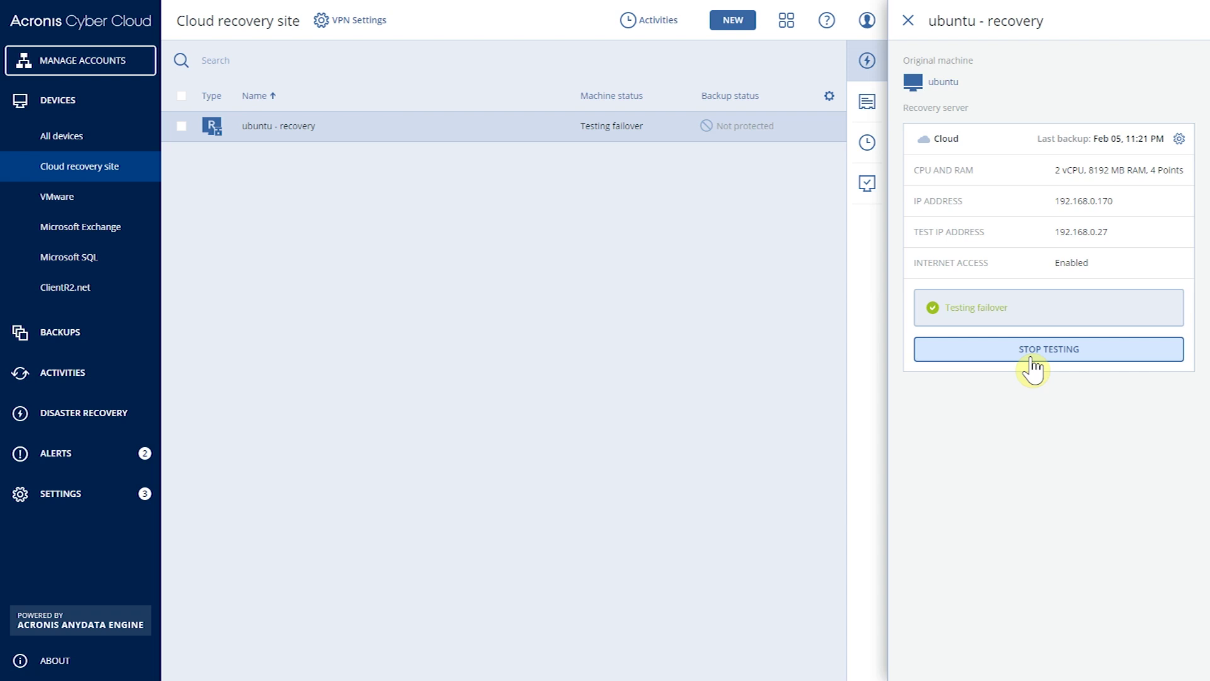
pyautogui.click(1032, 359)
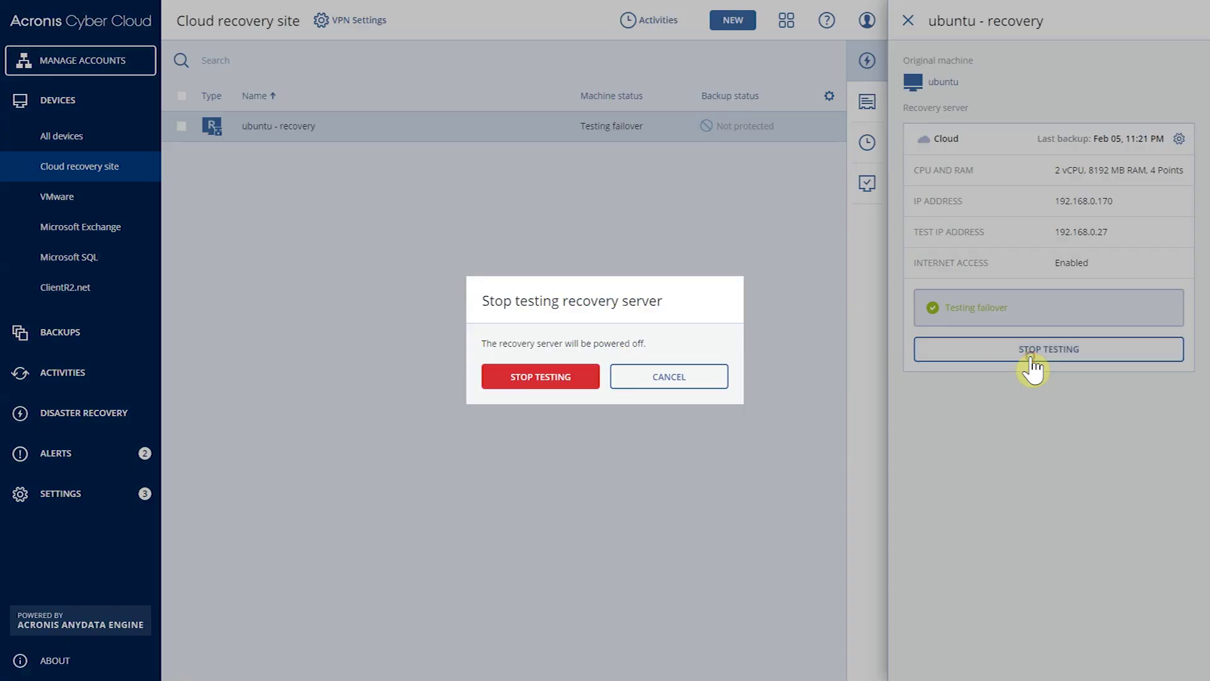
pyautogui.click(577, 381)
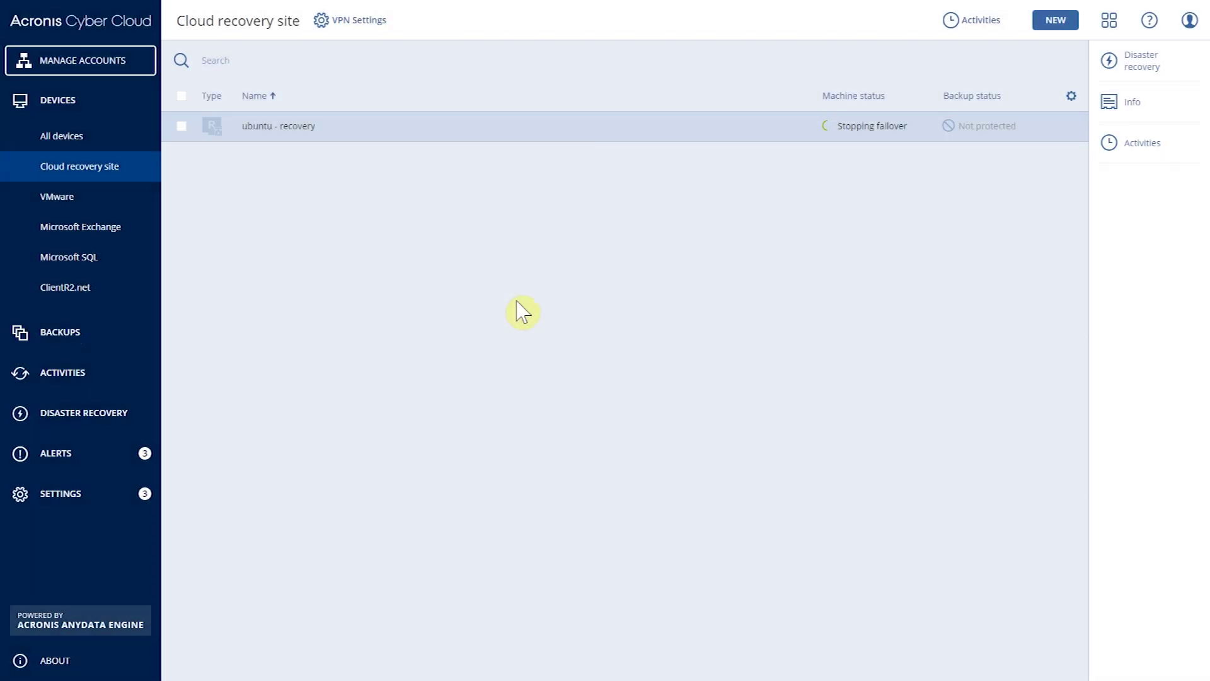
# Step: Examine the steps and actions defined in the disaster recovery runbook Test Runbook, and close its editor without changes
pyautogui.click(100, 415)
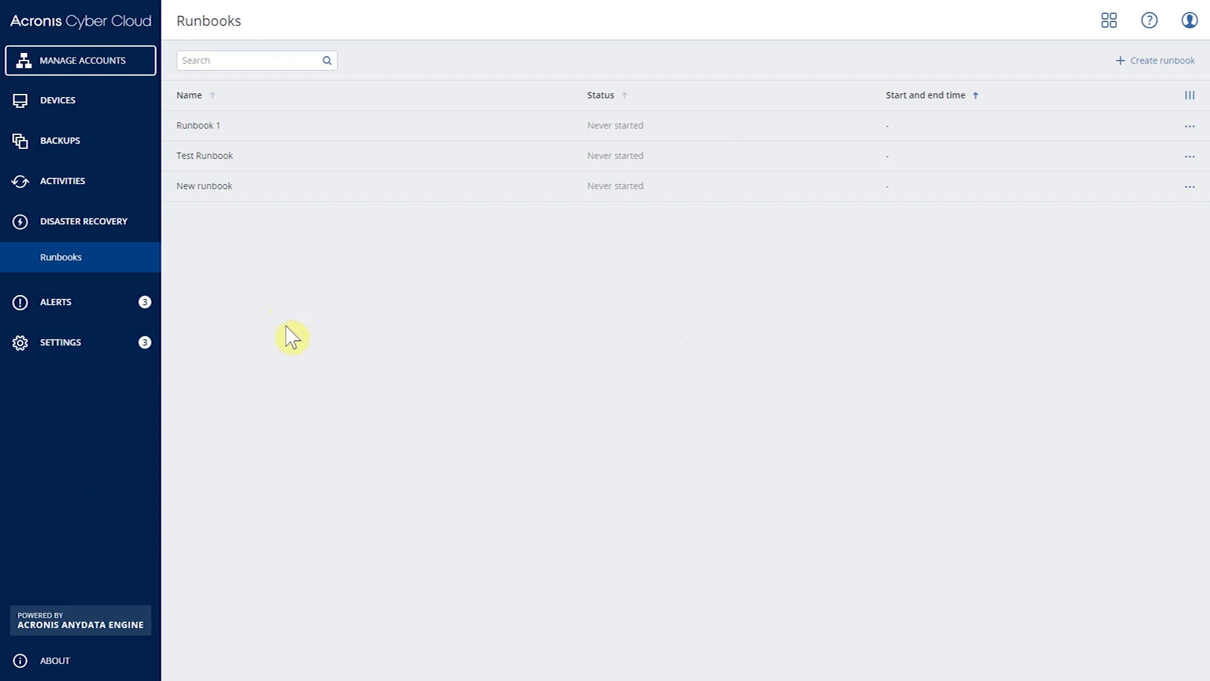
pyautogui.click(281, 156)
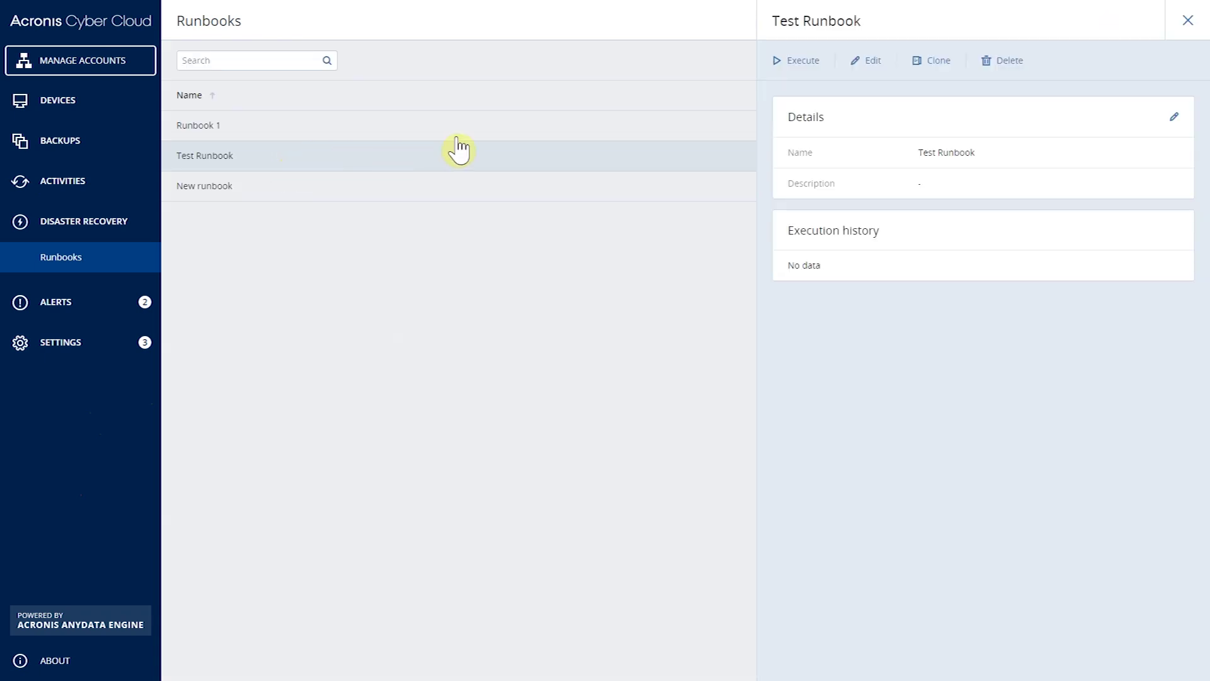
pyautogui.click(870, 61)
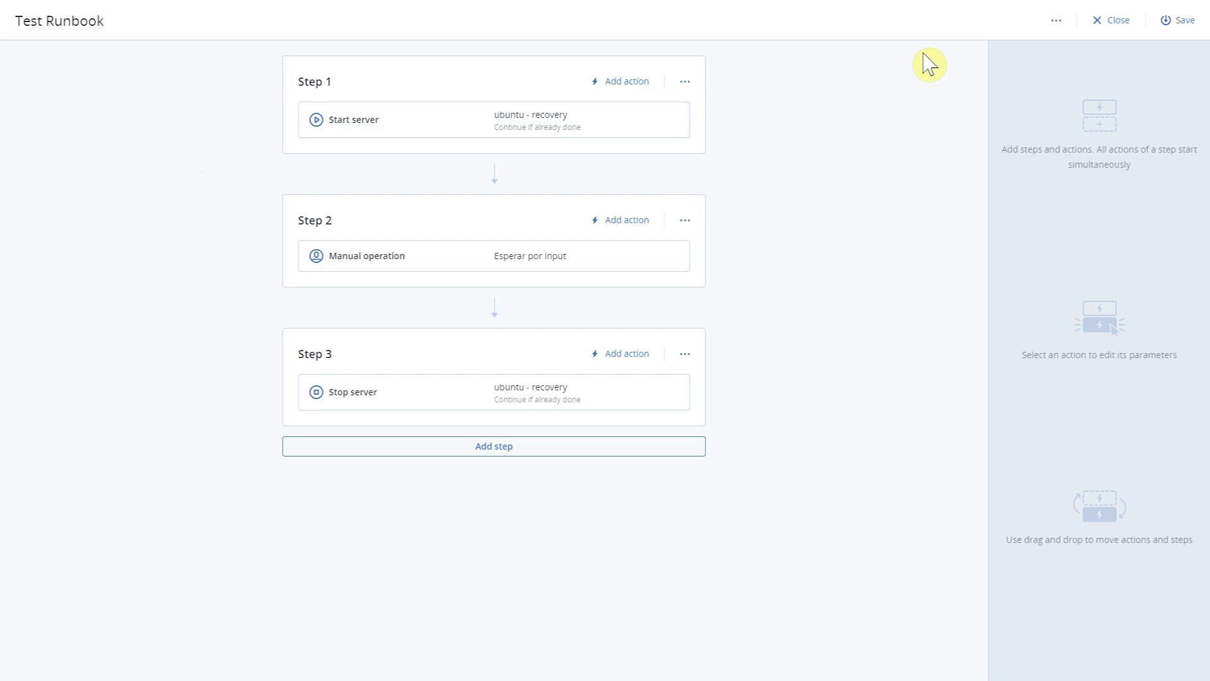
pyautogui.click(1111, 20)
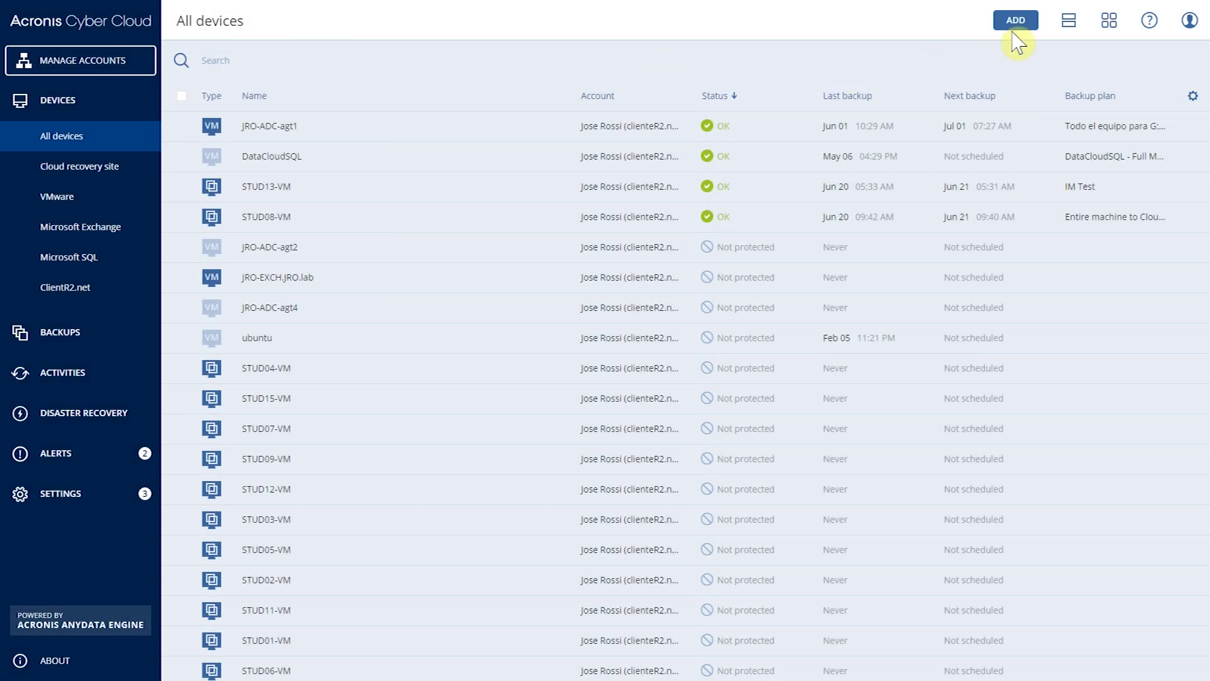
# Step: Switch to File Sync & Share and create a folder named "Shared by" followed by the owner's first name
pyautogui.click(1110, 32)
pyautogui.click(1010, 104)
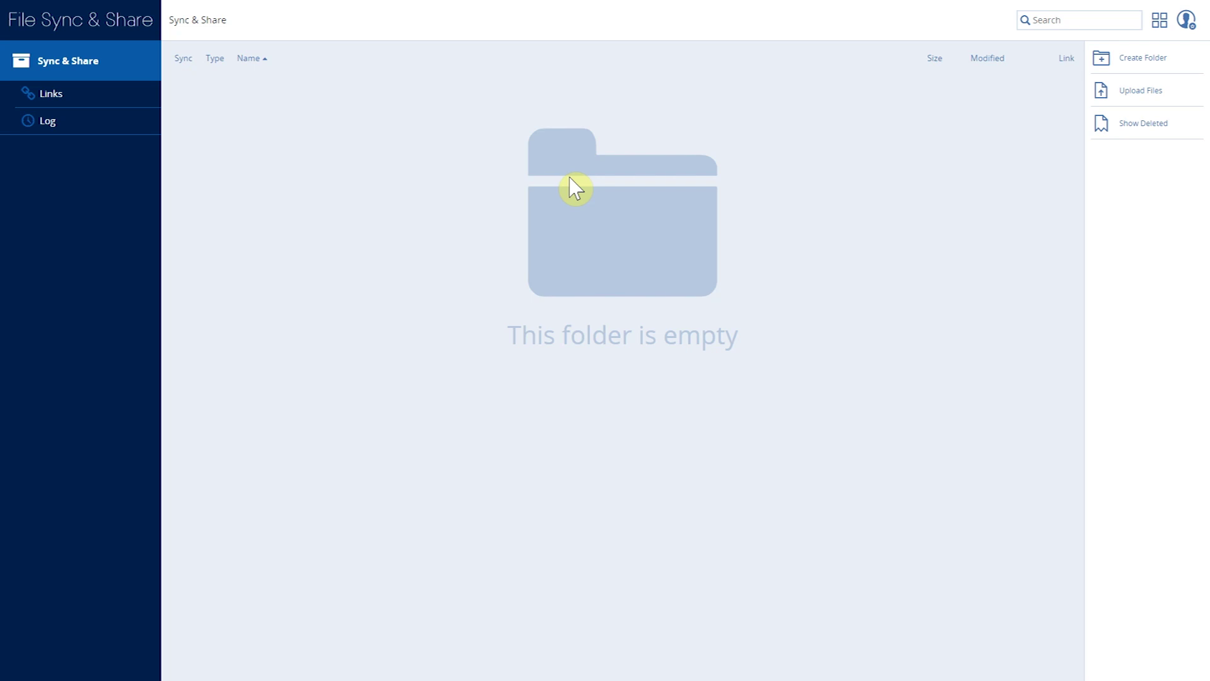
pyautogui.click(1120, 58)
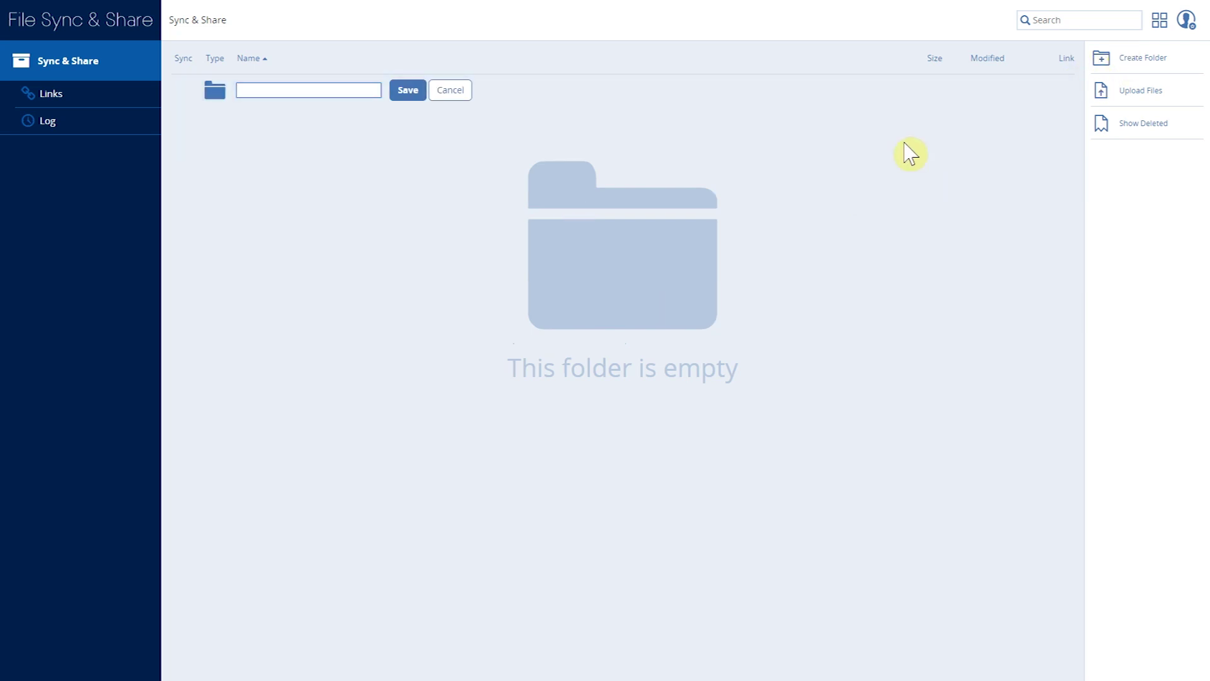
pyautogui.write('Shared by Jose')
pyautogui.click(408, 90)
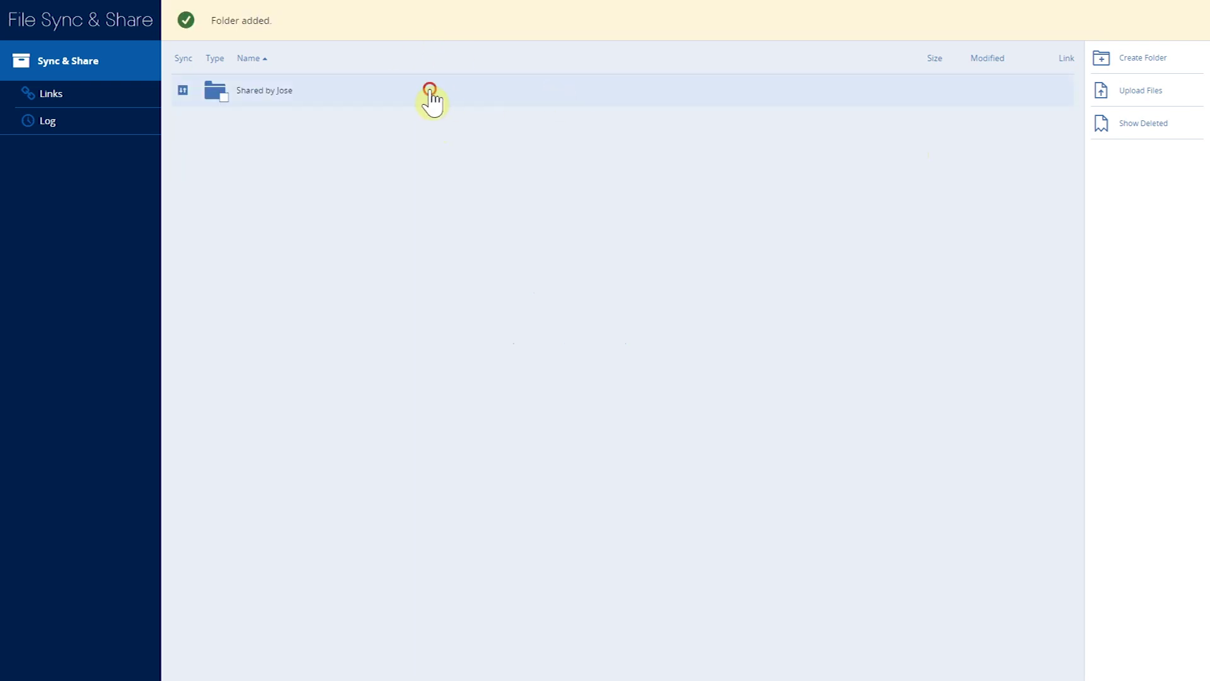
# Step: Share the new folder with the member's suggested e-mail address, allowing editing and deletion and leaving the invitation message empty
pyautogui.click(438, 94)
pyautogui.click(1120, 222)
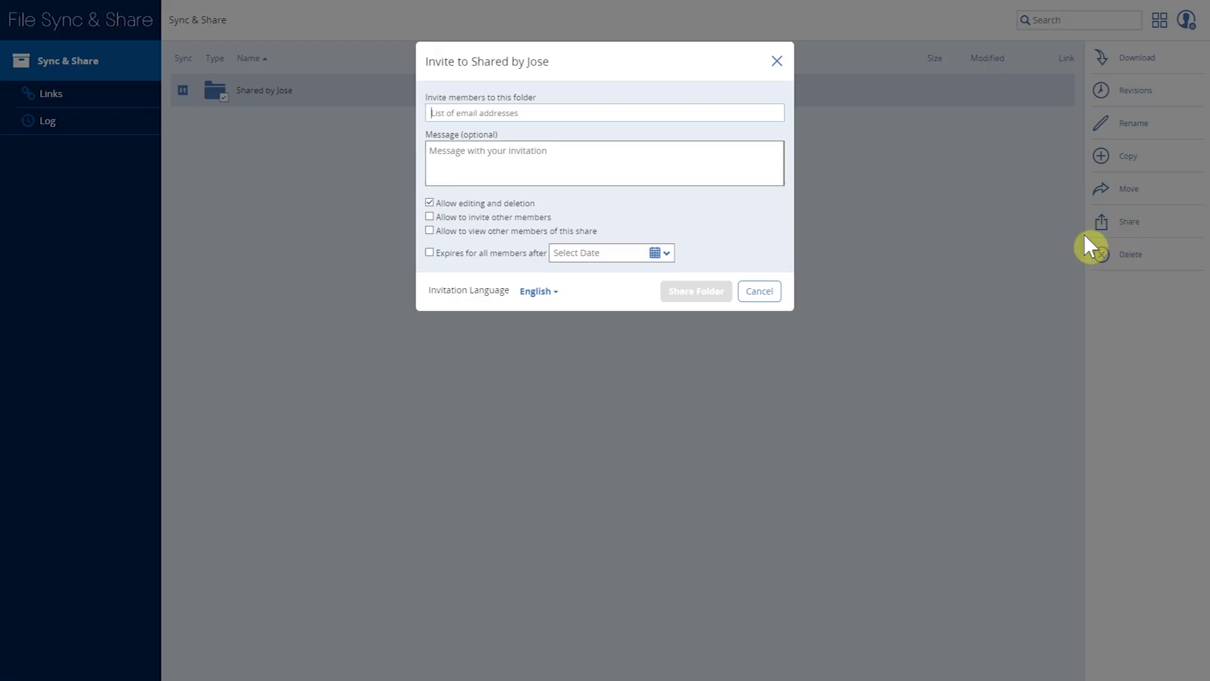
pyautogui.write('acrons')
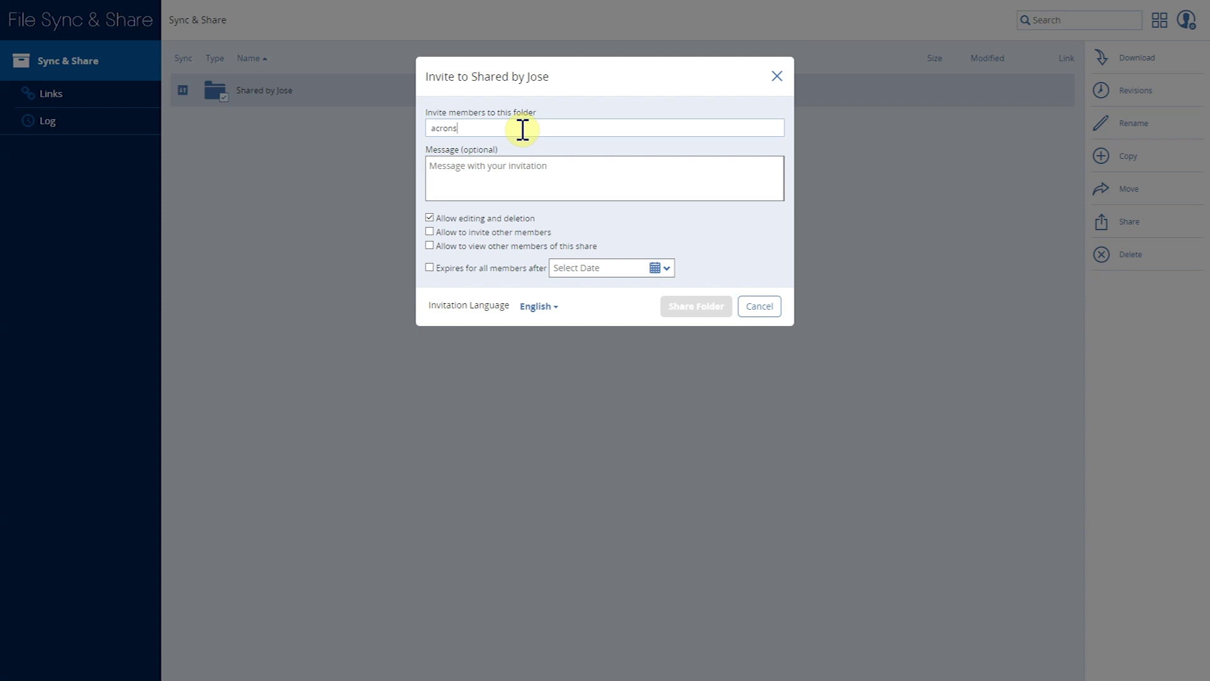
pyautogui.press('BackSpace')
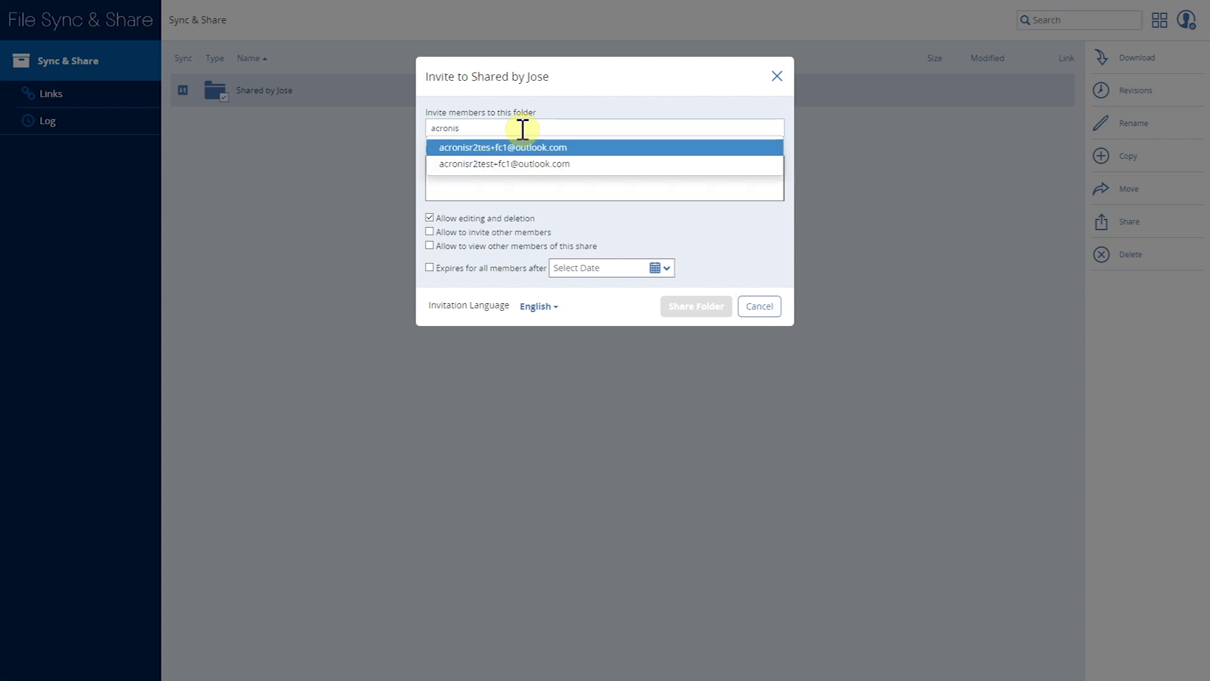
pyautogui.write('is')
pyautogui.press('Down')
pyautogui.press('Return')
pyautogui.click(548, 176)
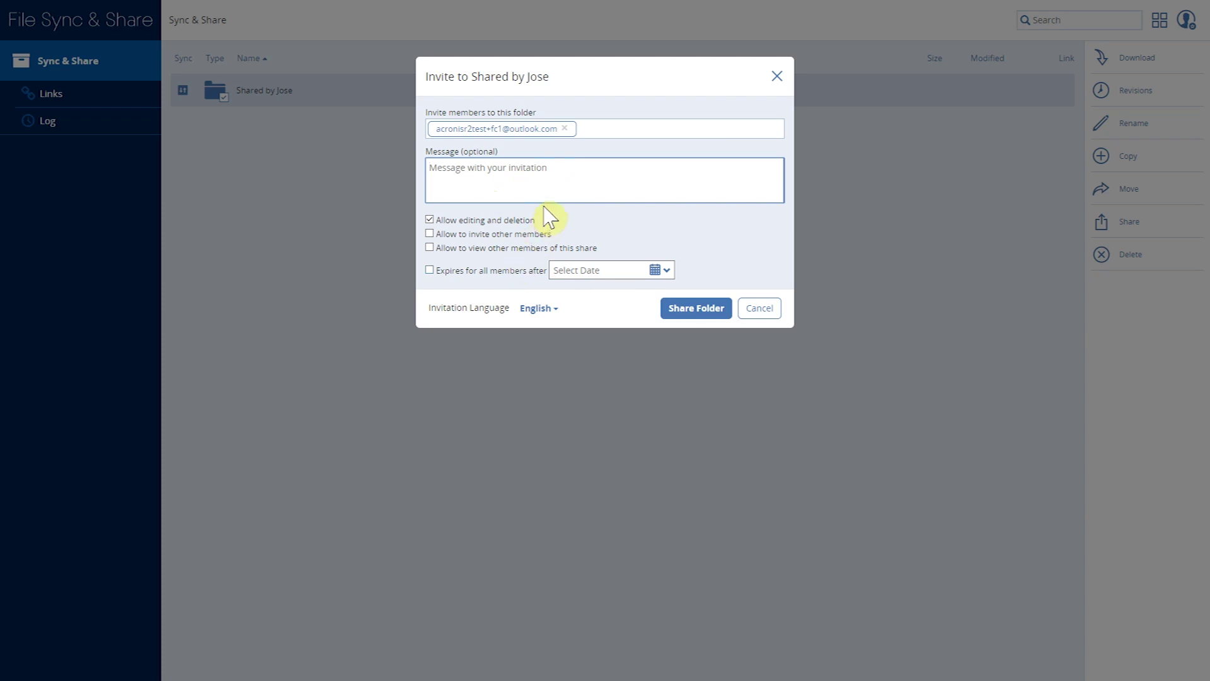
pyautogui.click(685, 310)
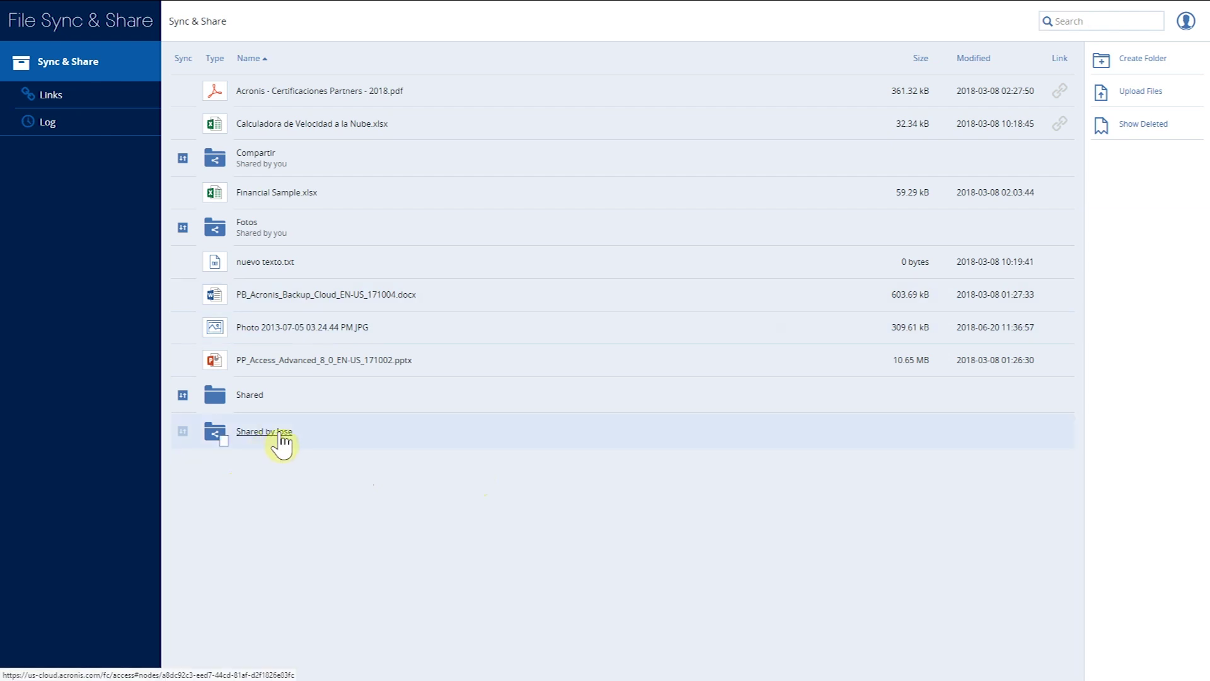
# Step: In the recipient's account, review the Get Link and Email Link options of PB_Acronis_Backup_Cloud_EN-US_171004.docx, and close both without creating a link
pyautogui.click(331, 439)
pyautogui.click(350, 517)
pyautogui.click(671, 304)
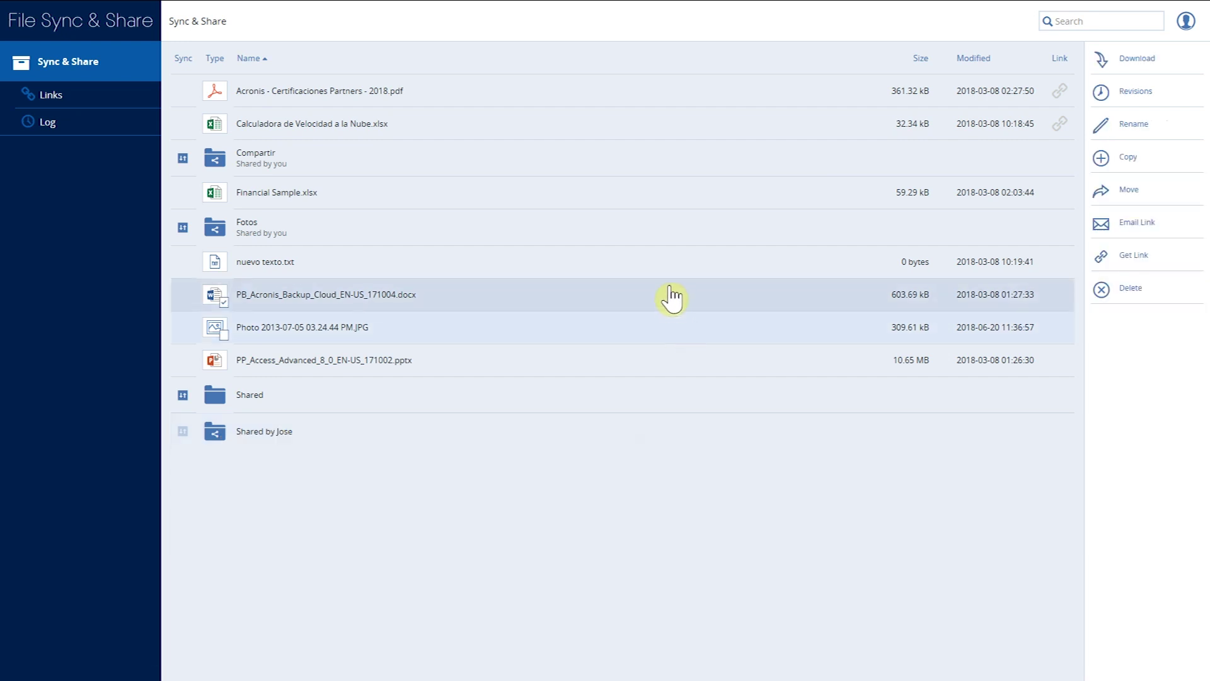
pyautogui.click(1129, 258)
pyautogui.click(464, 127)
pyautogui.click(465, 140)
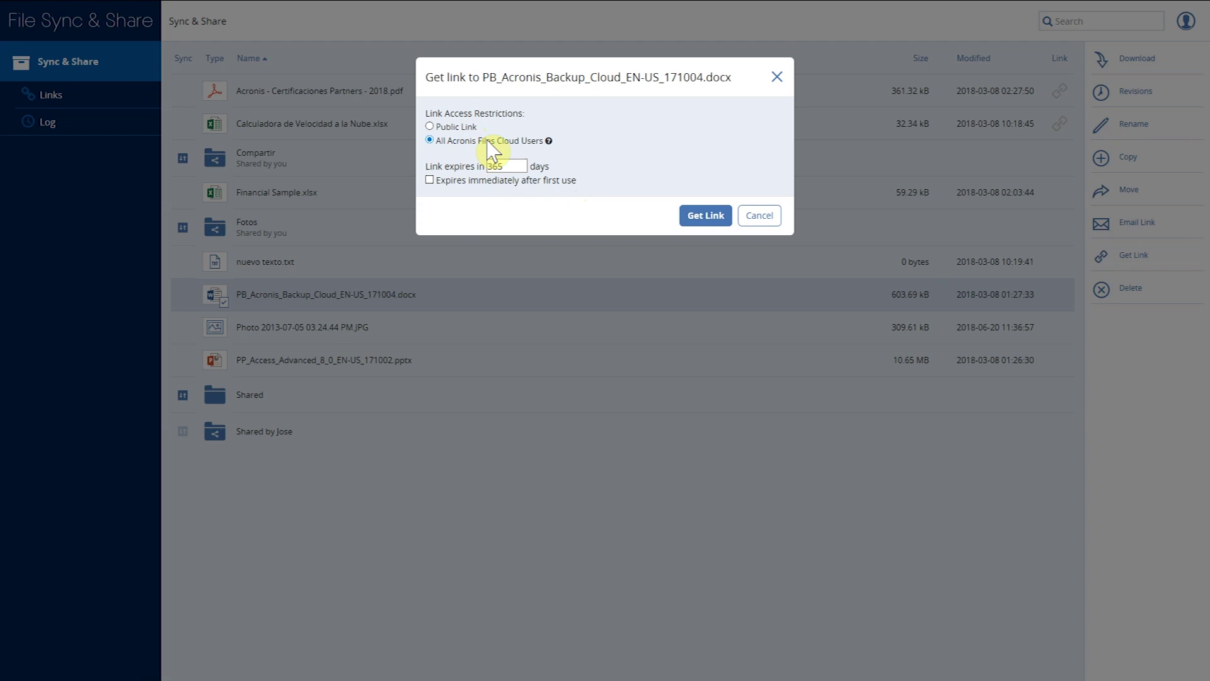
pyautogui.moveTo(513, 166); pyautogui.dragTo(482, 166)
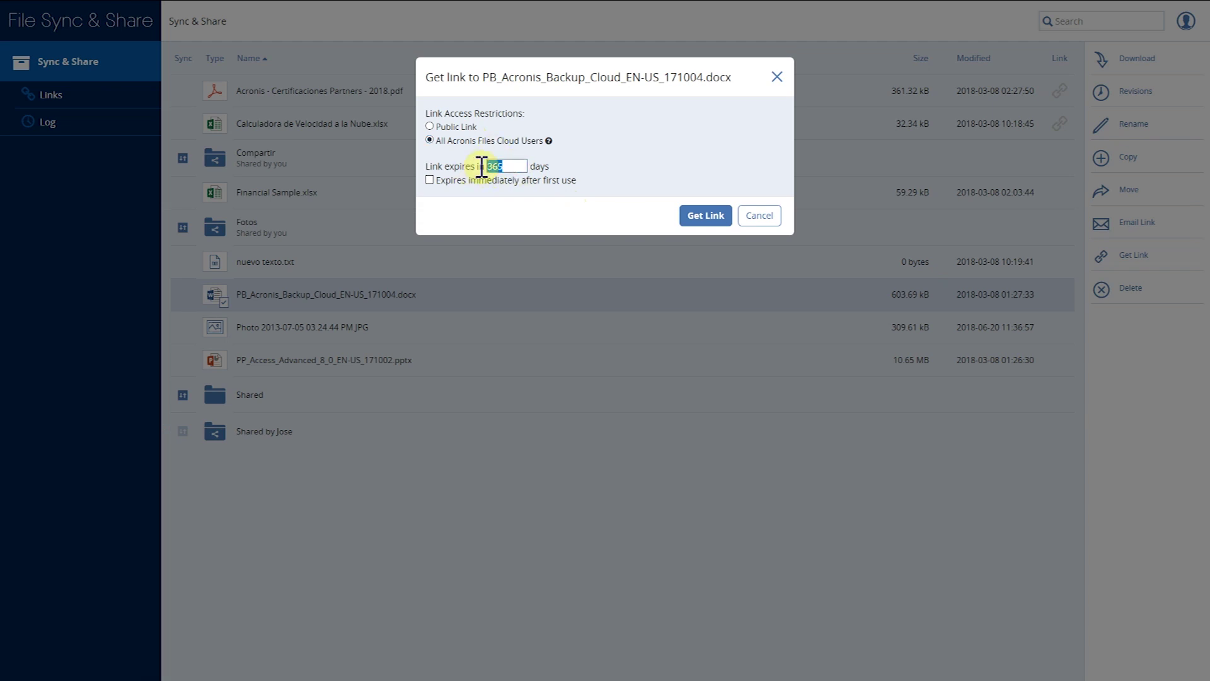
pyautogui.click(777, 77)
pyautogui.click(1112, 220)
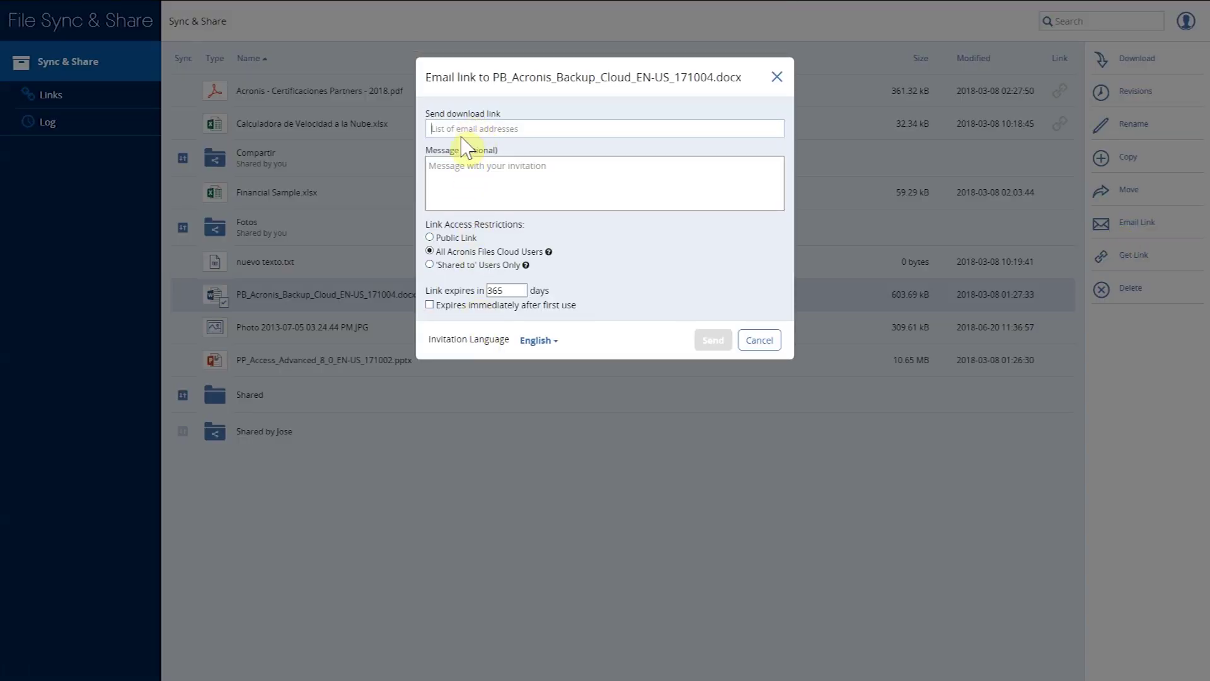
pyautogui.click(777, 76)
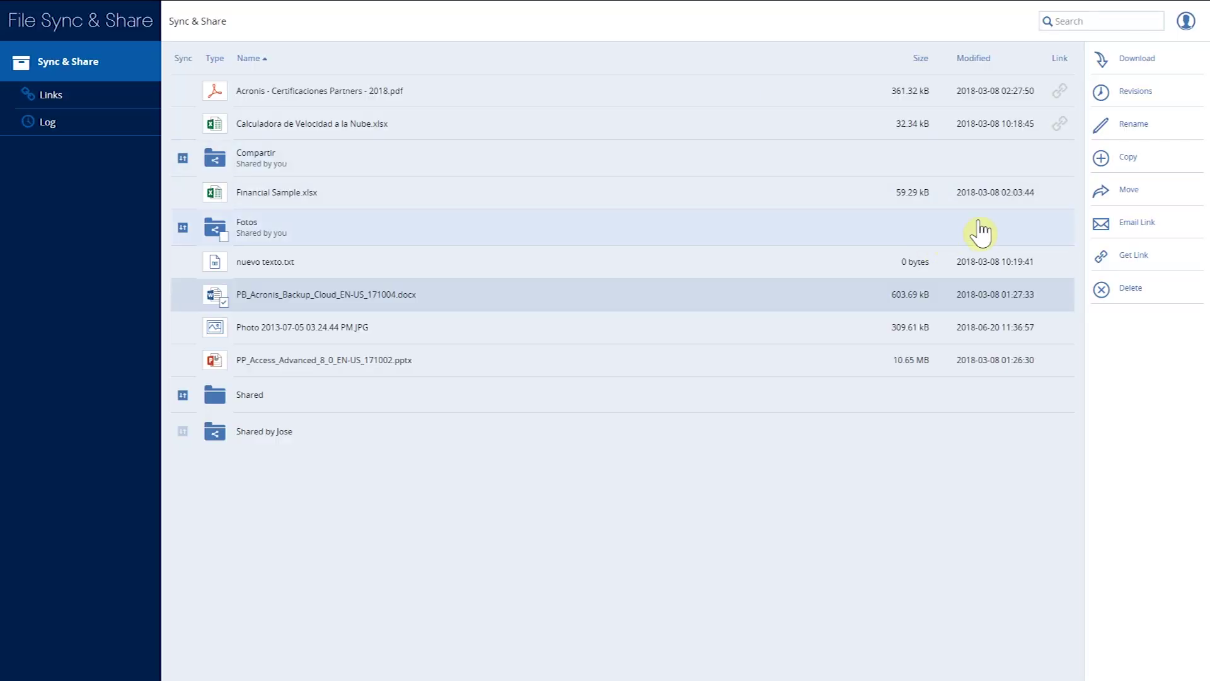
# Step: Move PB_Acronis_Backup_Cloud_EN-US_171004.docx from Sync & Share into the folder shared by the owner
pyautogui.click(1126, 189)
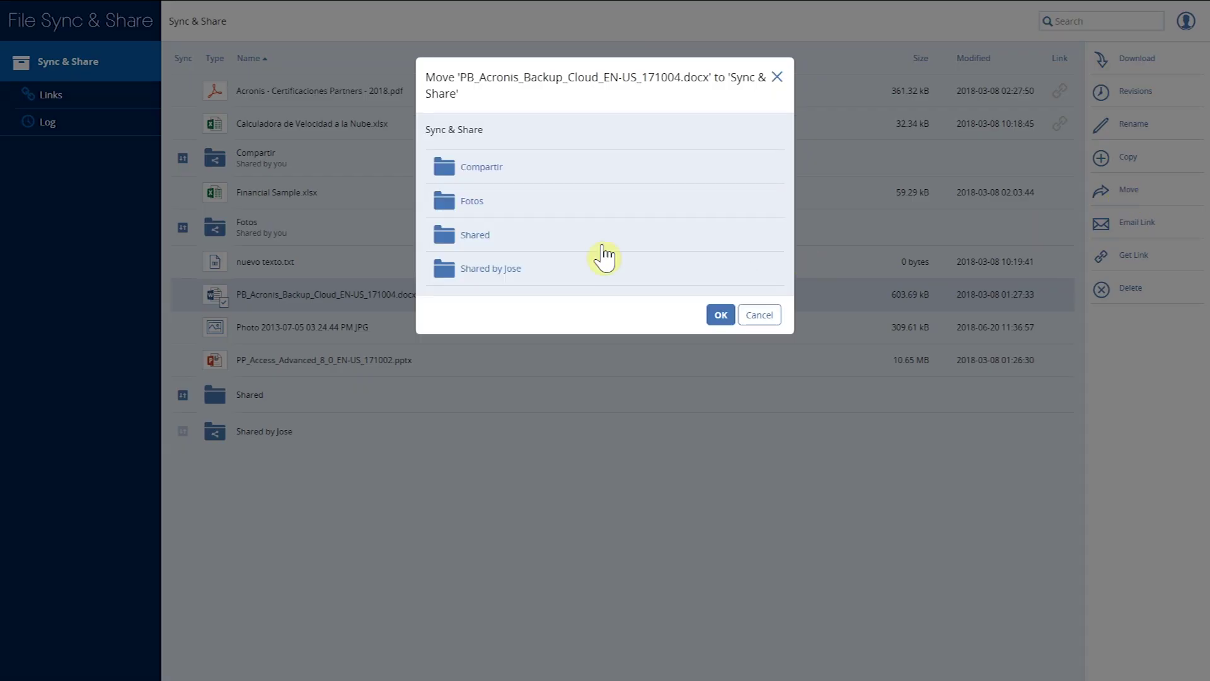
pyautogui.click(497, 268)
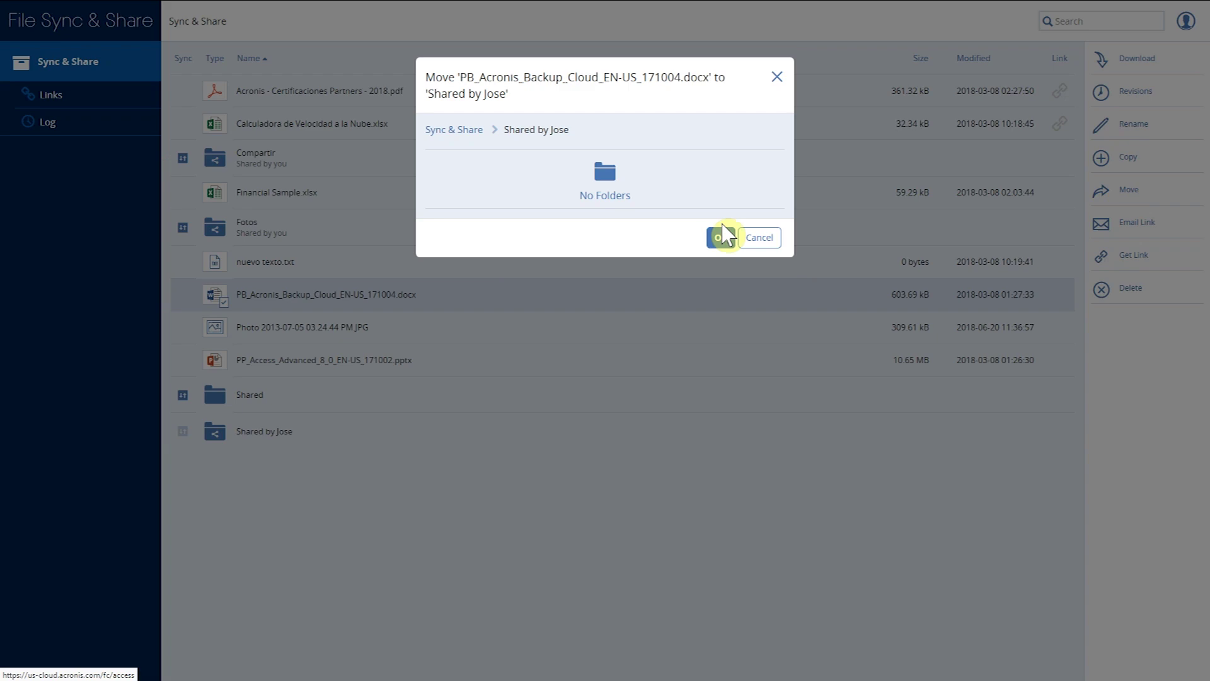
pyautogui.click(719, 238)
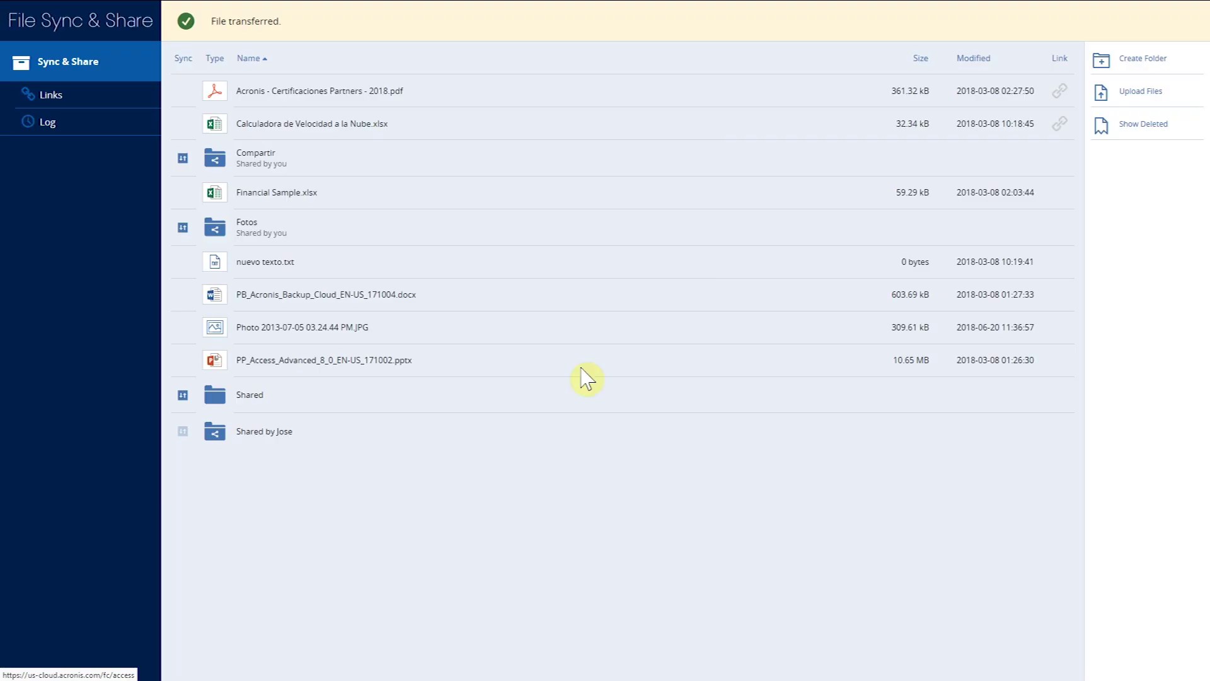
# Step: Check the shared folder's contents in the recipient's account and in the owner's account
pyautogui.click(280, 401)
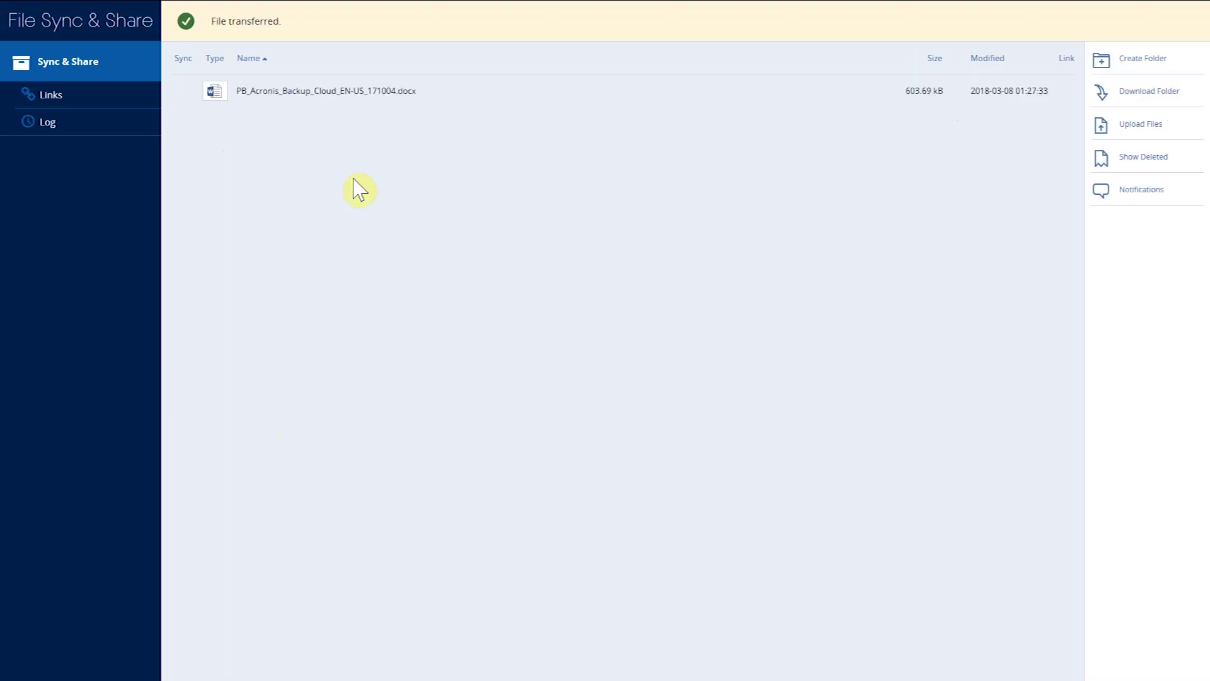
pyautogui.click(386, 282)
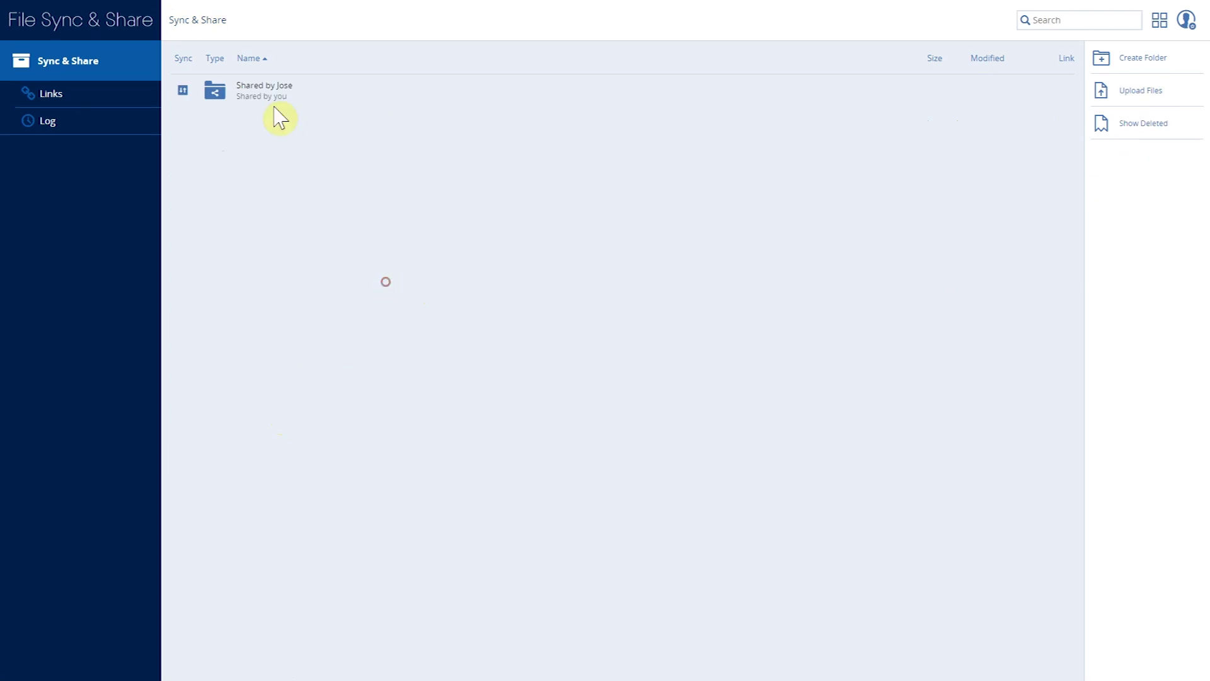
pyautogui.click(263, 88)
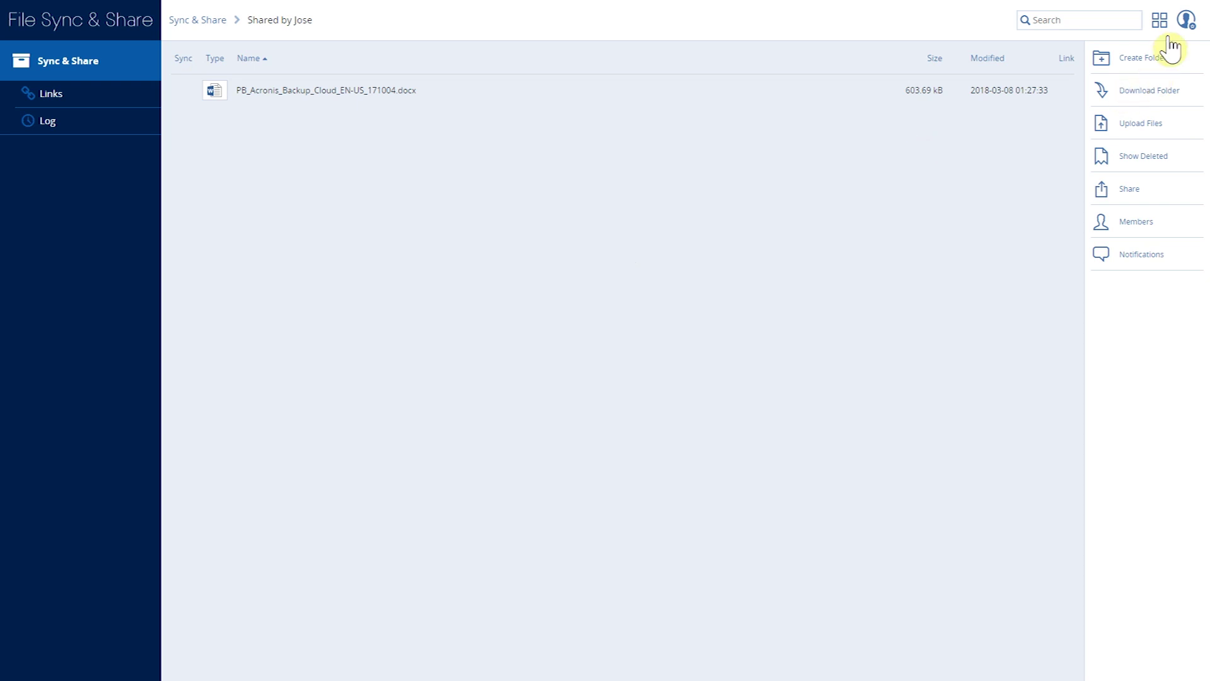
# Step: Open File Sync & Share administration and review the general restrictions, sharing restrictions, file purging policies and user expiration policies
pyautogui.click(1186, 22)
pyautogui.click(1106, 78)
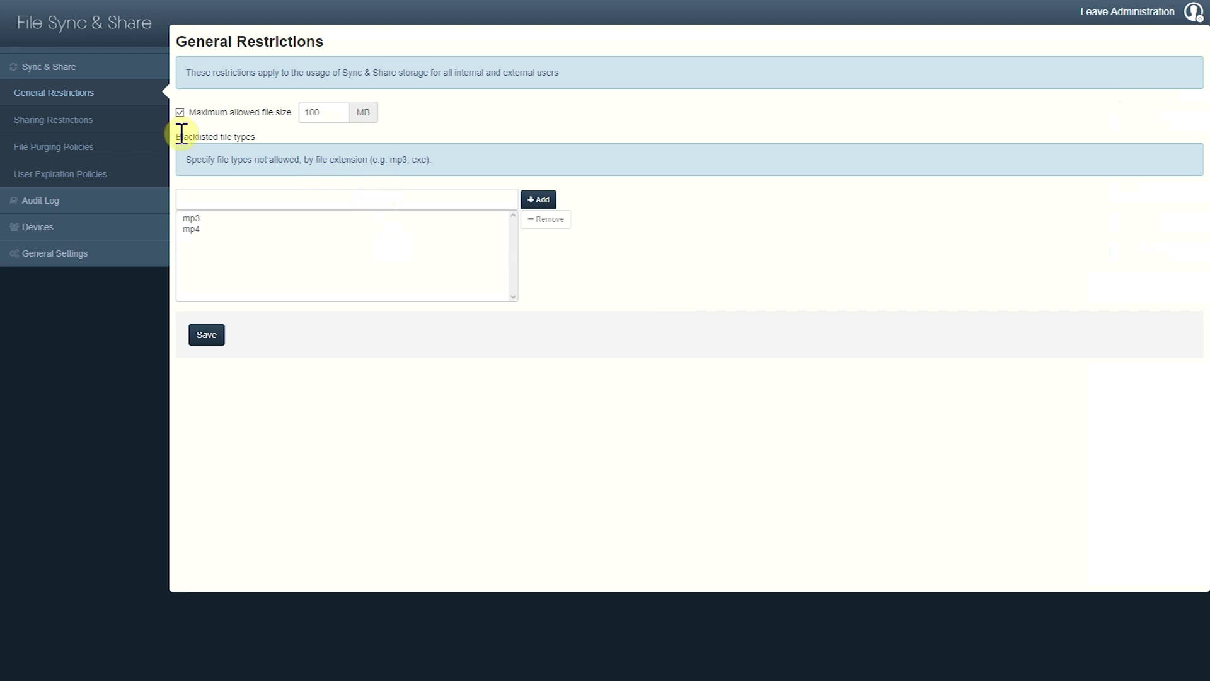
pyautogui.click(65, 91)
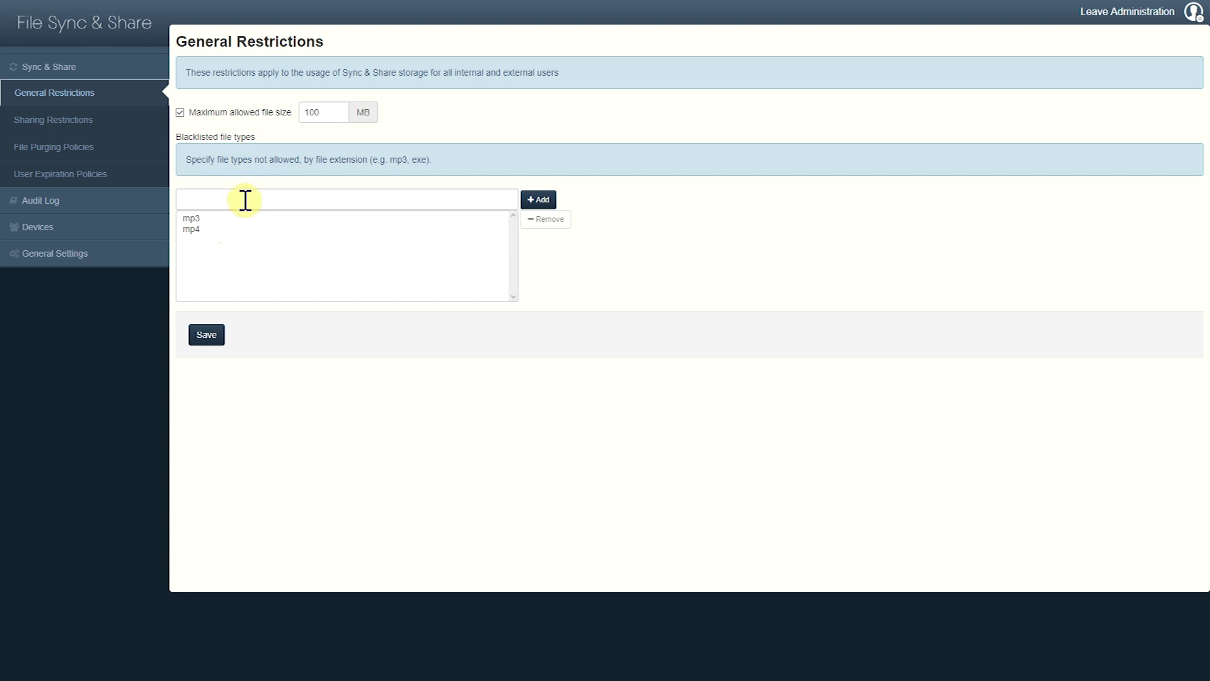
pyautogui.click(74, 126)
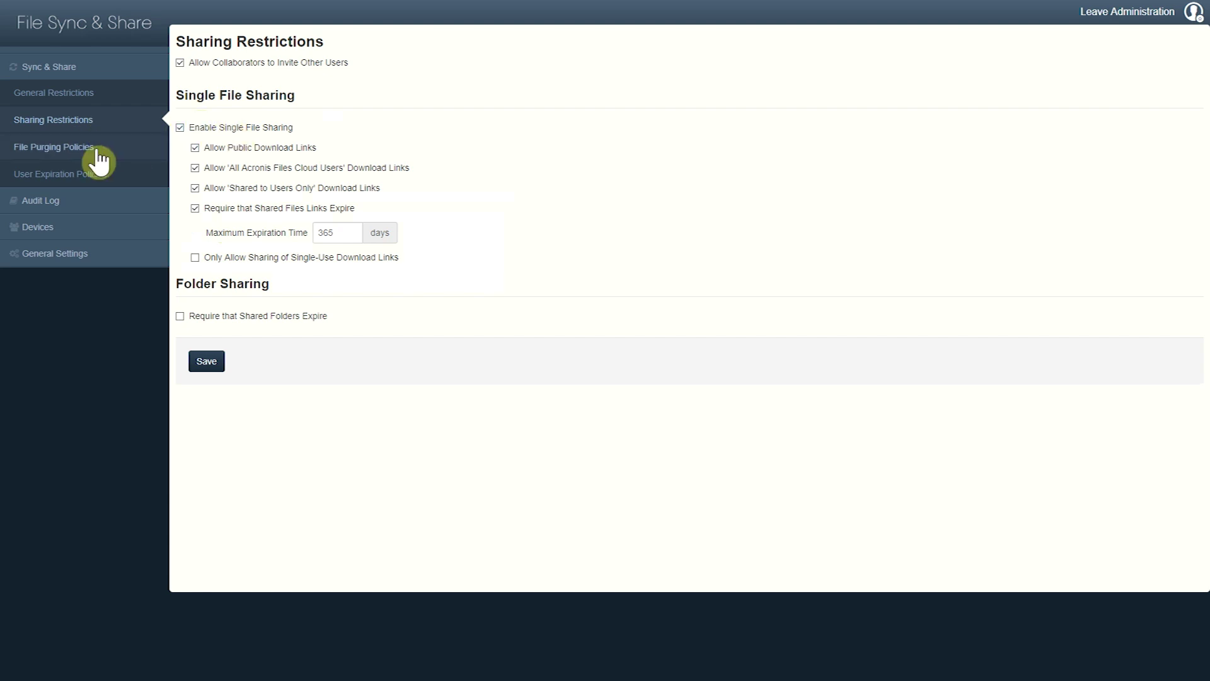
pyautogui.click(74, 156)
pyautogui.click(78, 176)
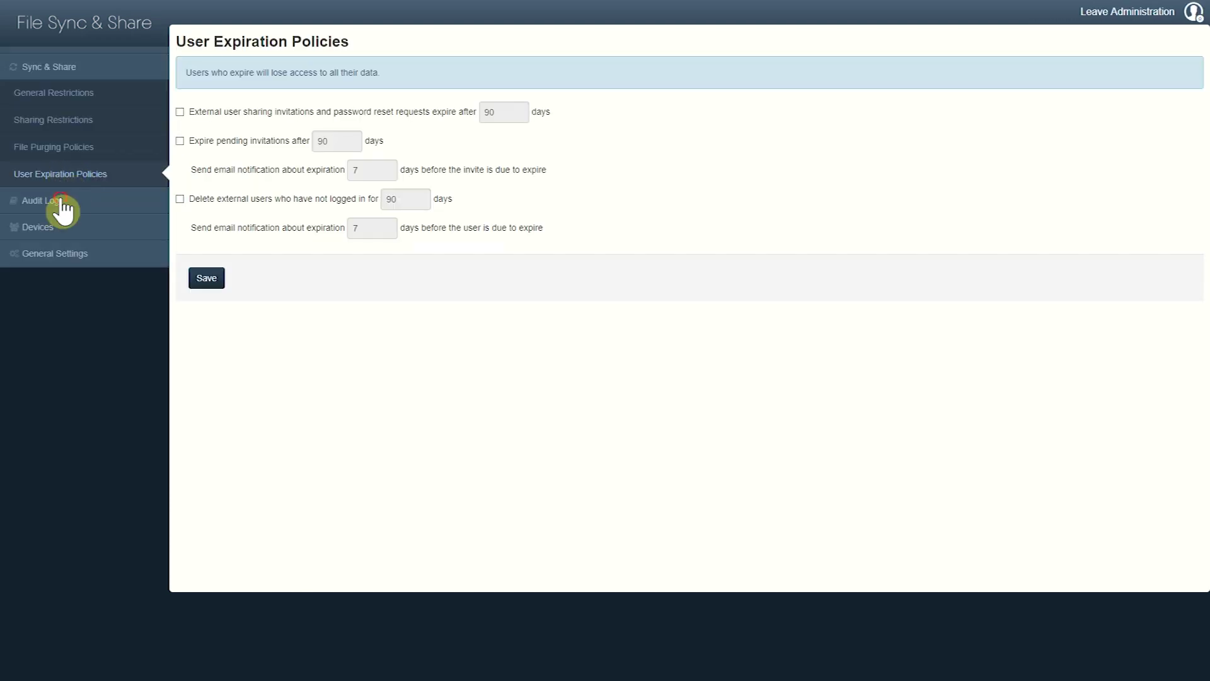
# Step: Review the Audit Log options, the Devices list, and the Service and Web UI Customization settings in the administration area
pyautogui.click(61, 200)
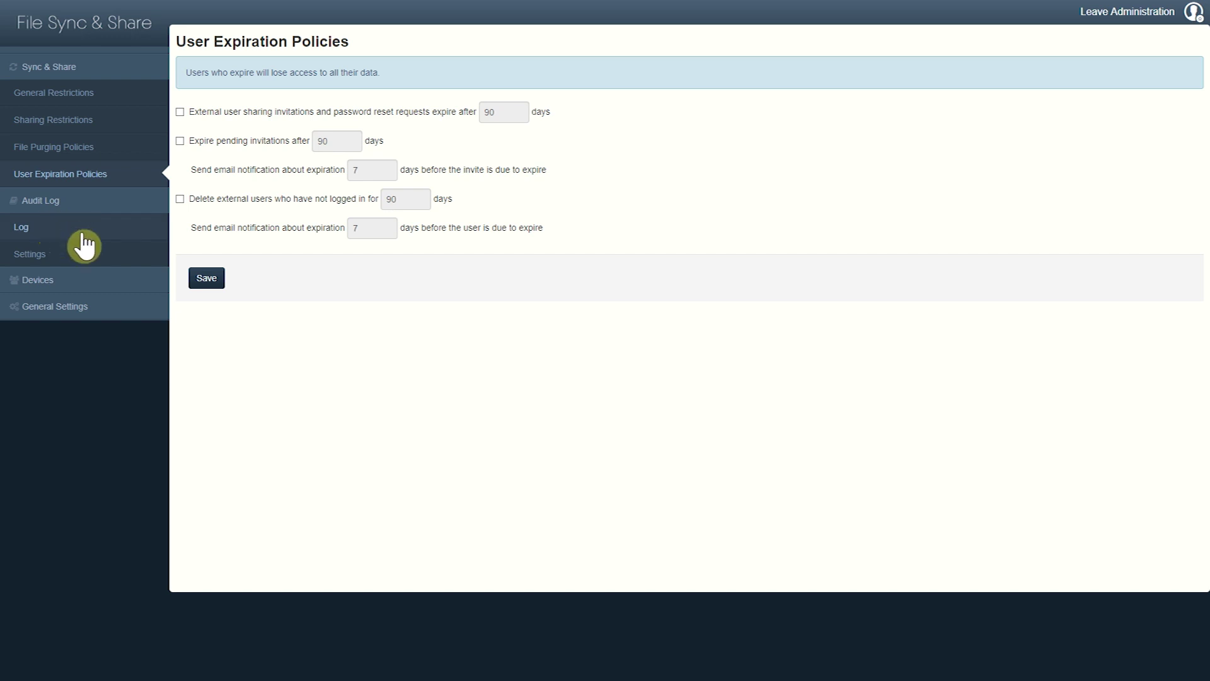
pyautogui.click(37, 289)
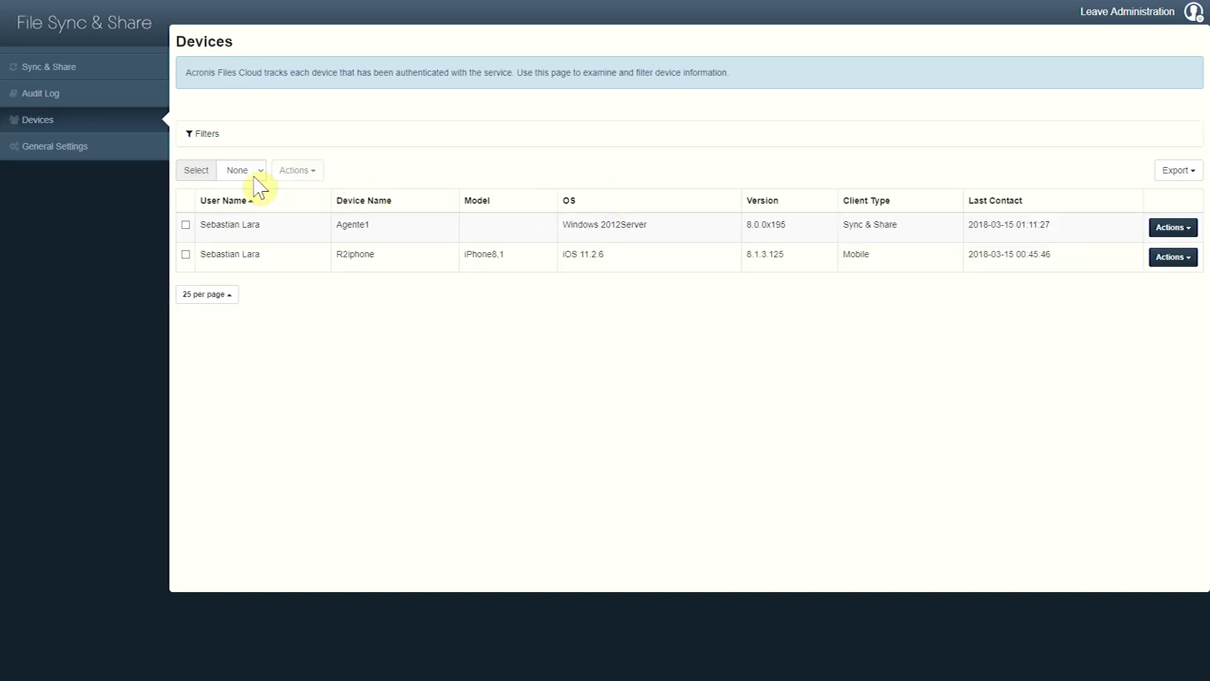
pyautogui.click(61, 151)
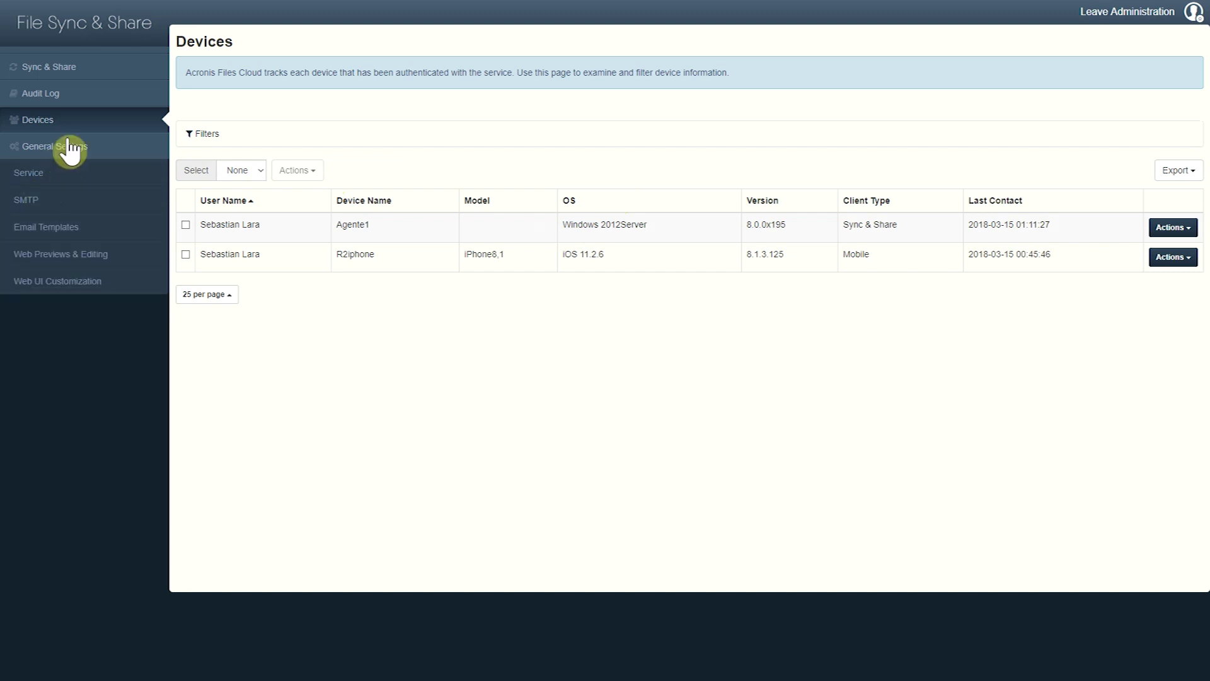
pyautogui.click(37, 173)
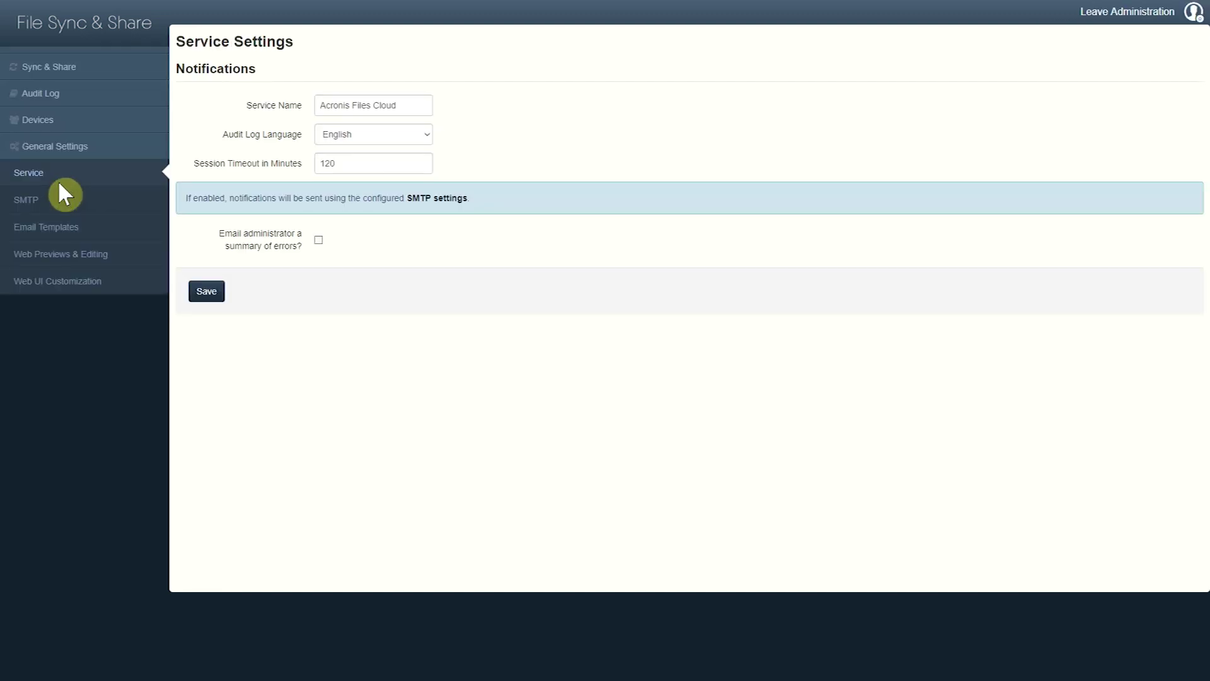
pyautogui.click(61, 281)
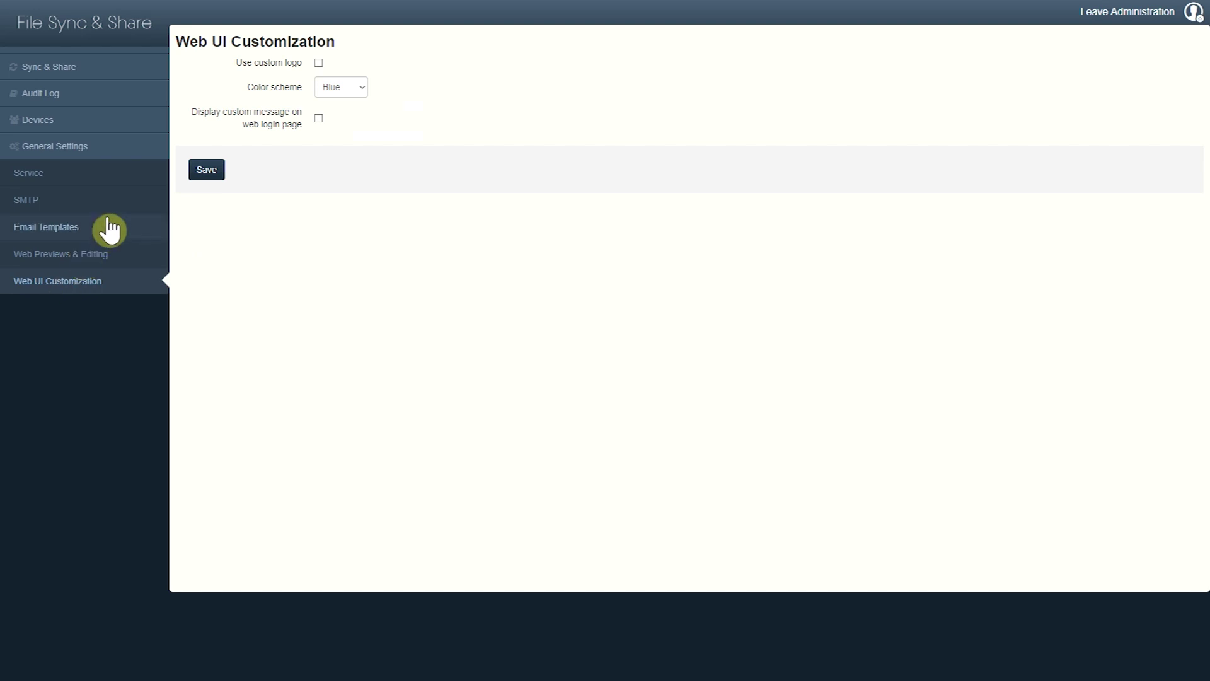
# Step: Check the SMTP settings in the administration area and switch from File Sync & Share to the Notary service
pyautogui.click(37, 200)
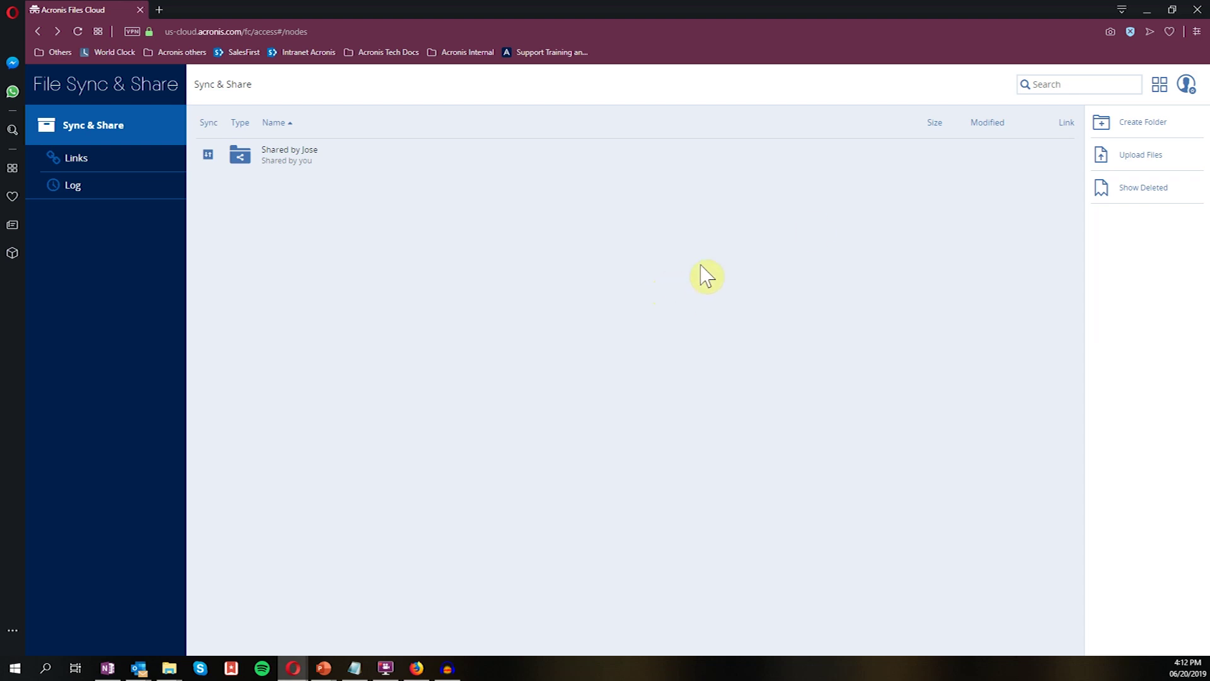
pyautogui.click(1162, 91)
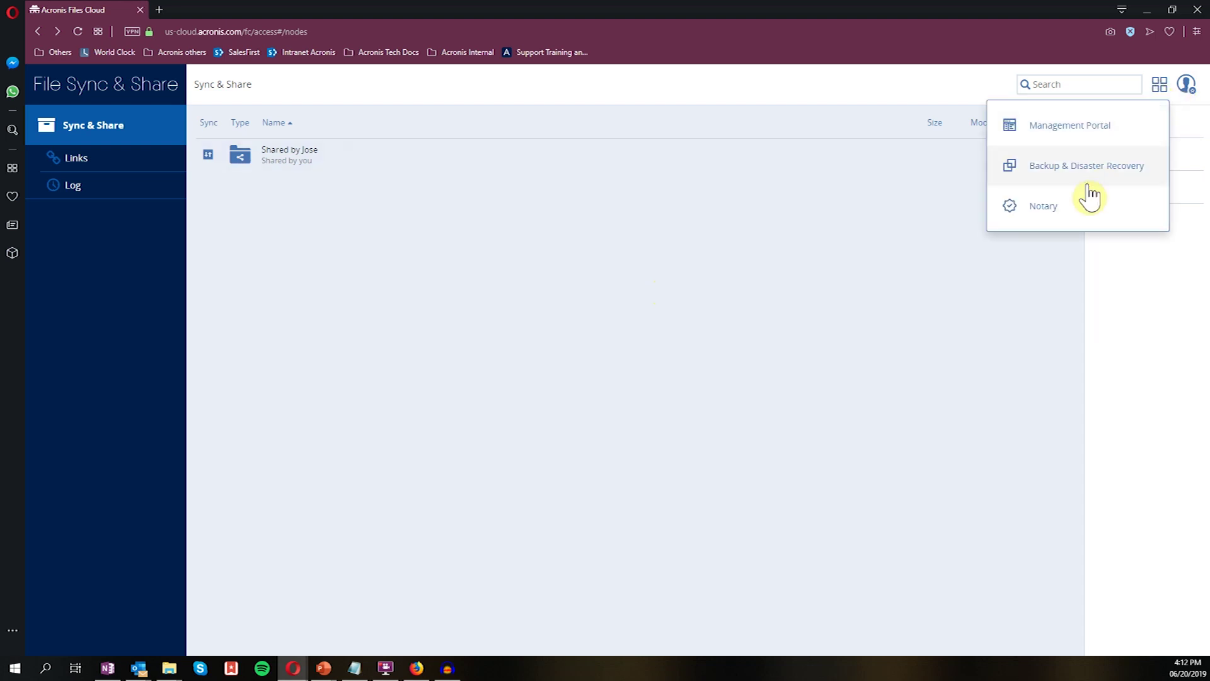
pyautogui.click(1029, 207)
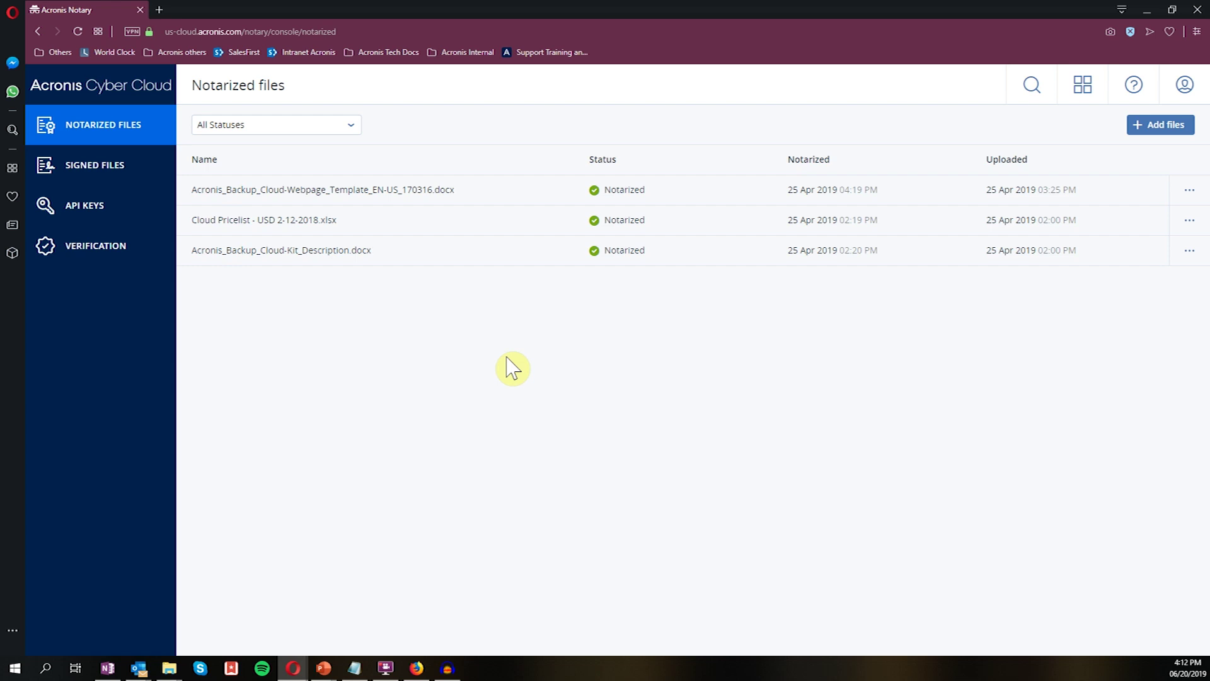
# Step: Check the dialog for adding files to notarize, and review the notarization certificate and technical details of Acronis_Backup_Cloud-Webpage_Template_EN-US_170316.docx
pyautogui.click(1147, 126)
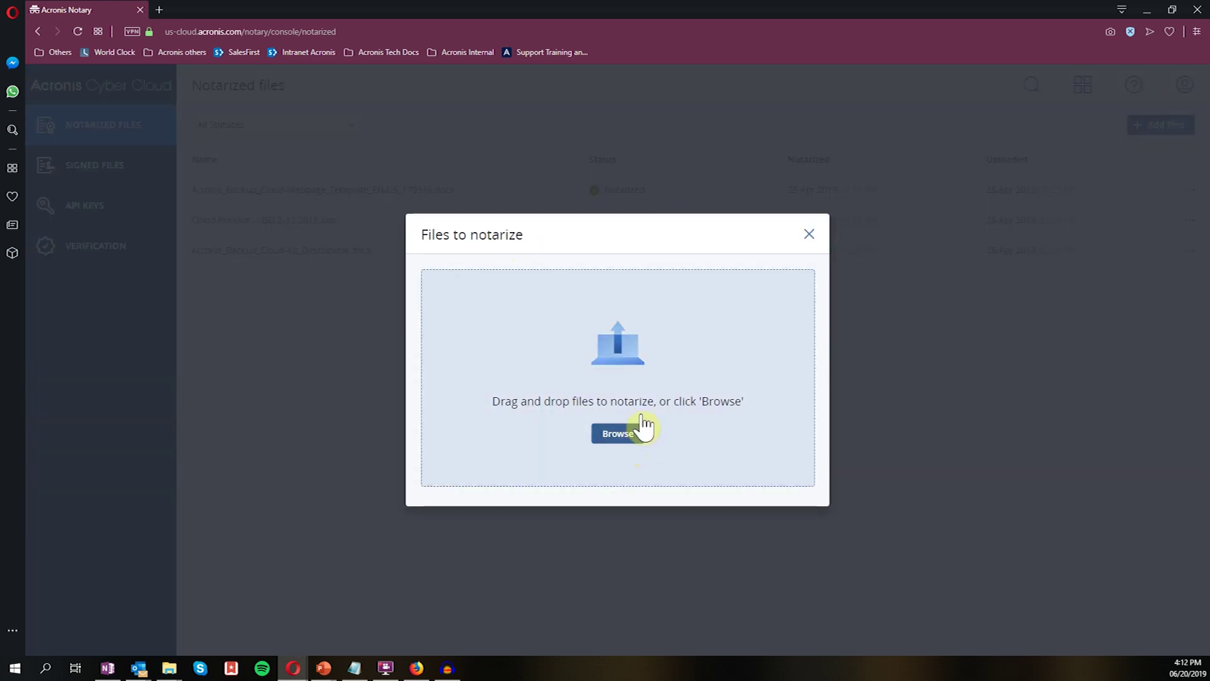
pyautogui.click(807, 235)
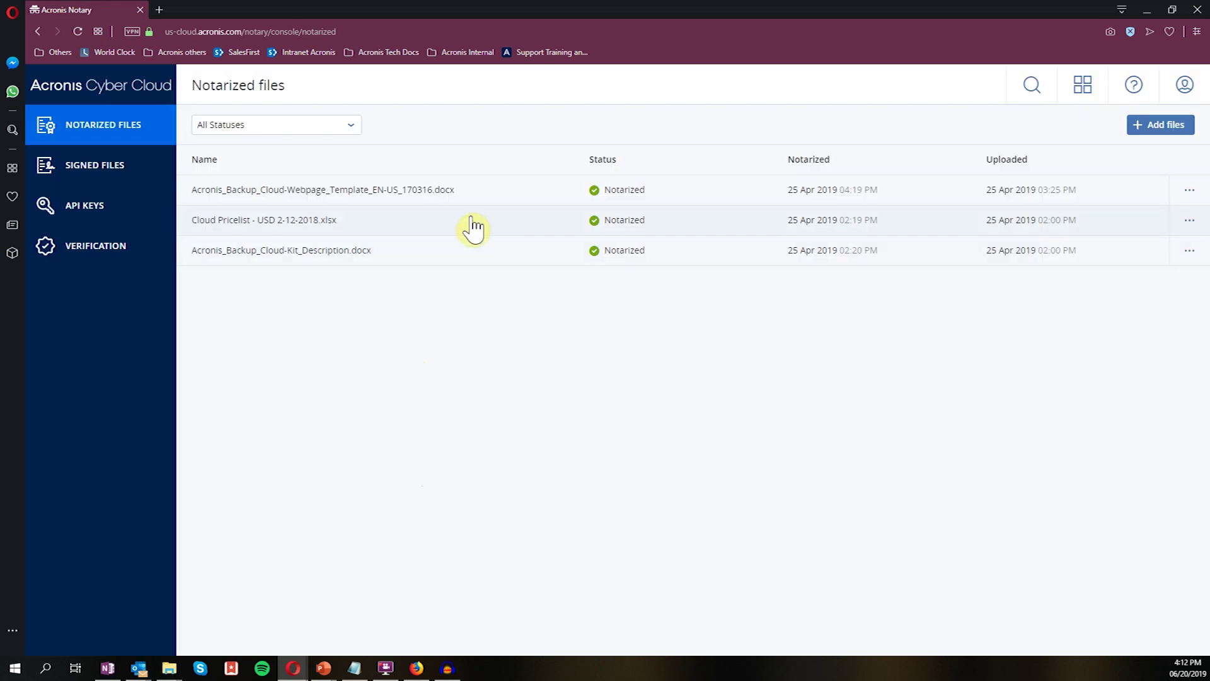
pyautogui.click(480, 196)
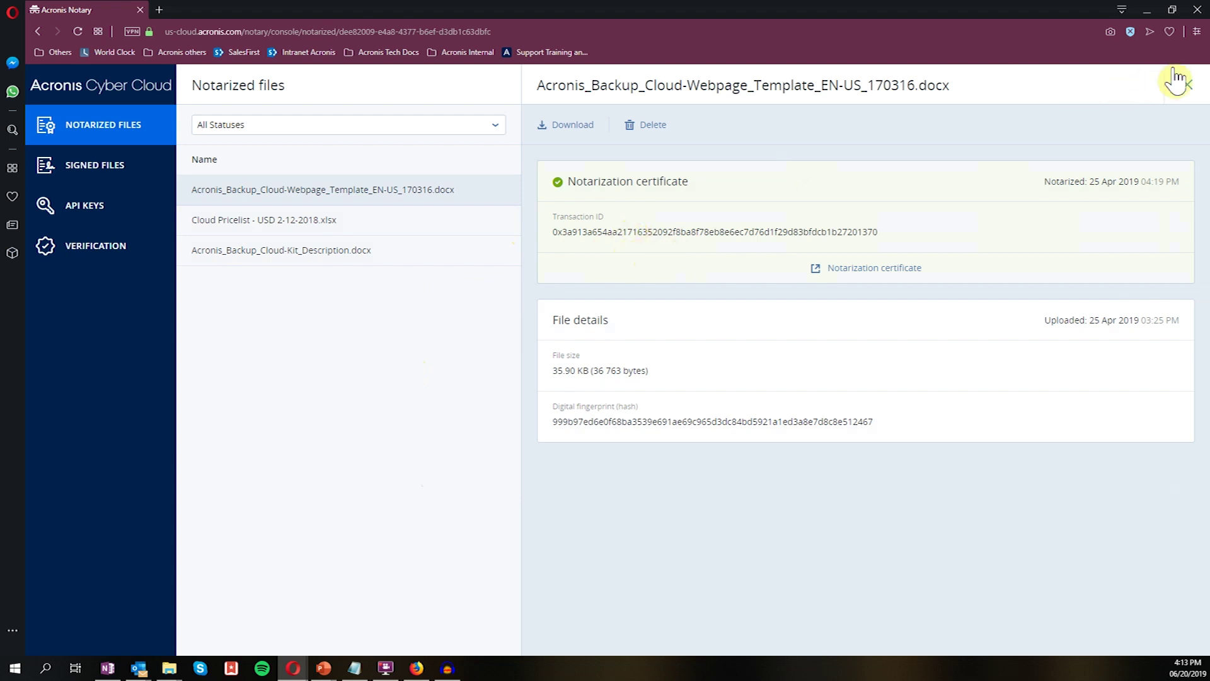
pyautogui.click(865, 270)
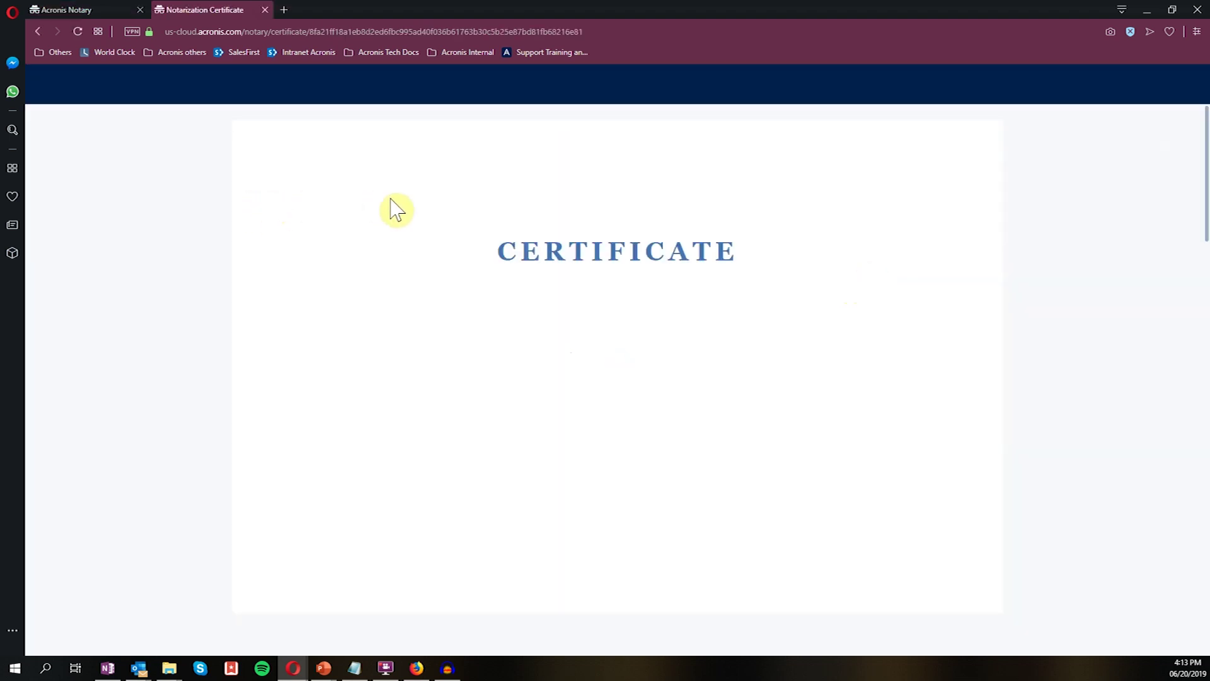
pyautogui.scroll(-4, 625, 429)
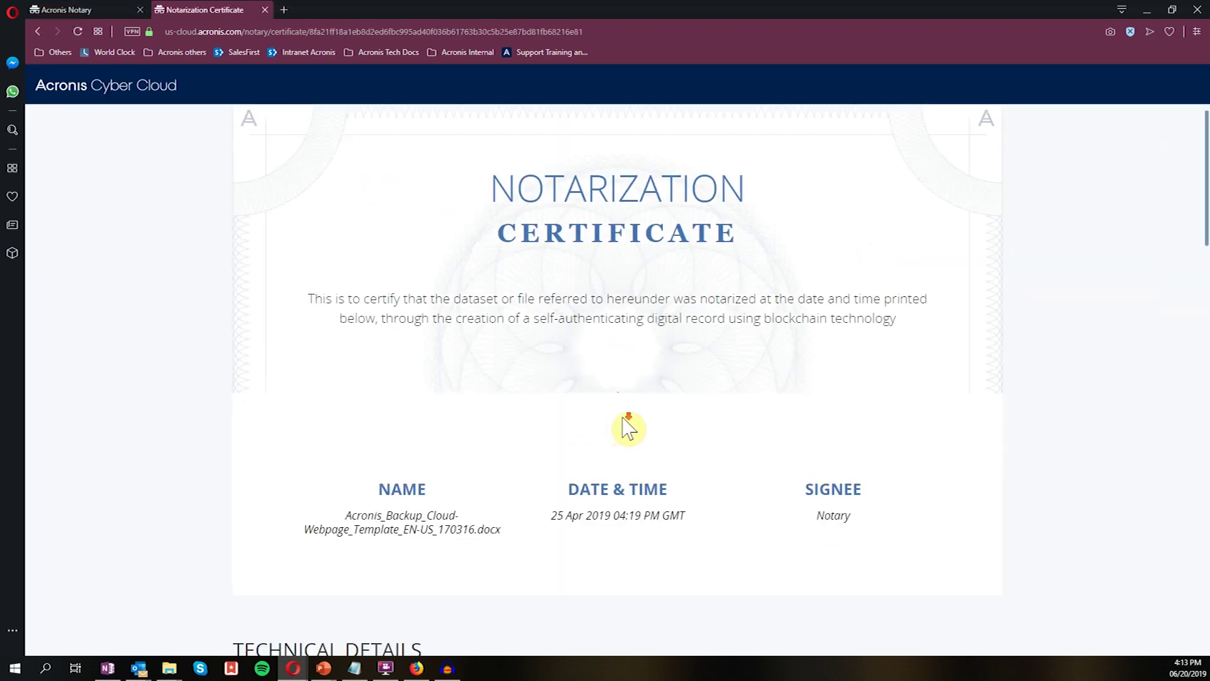
pyautogui.scroll(-6, 608, 405)
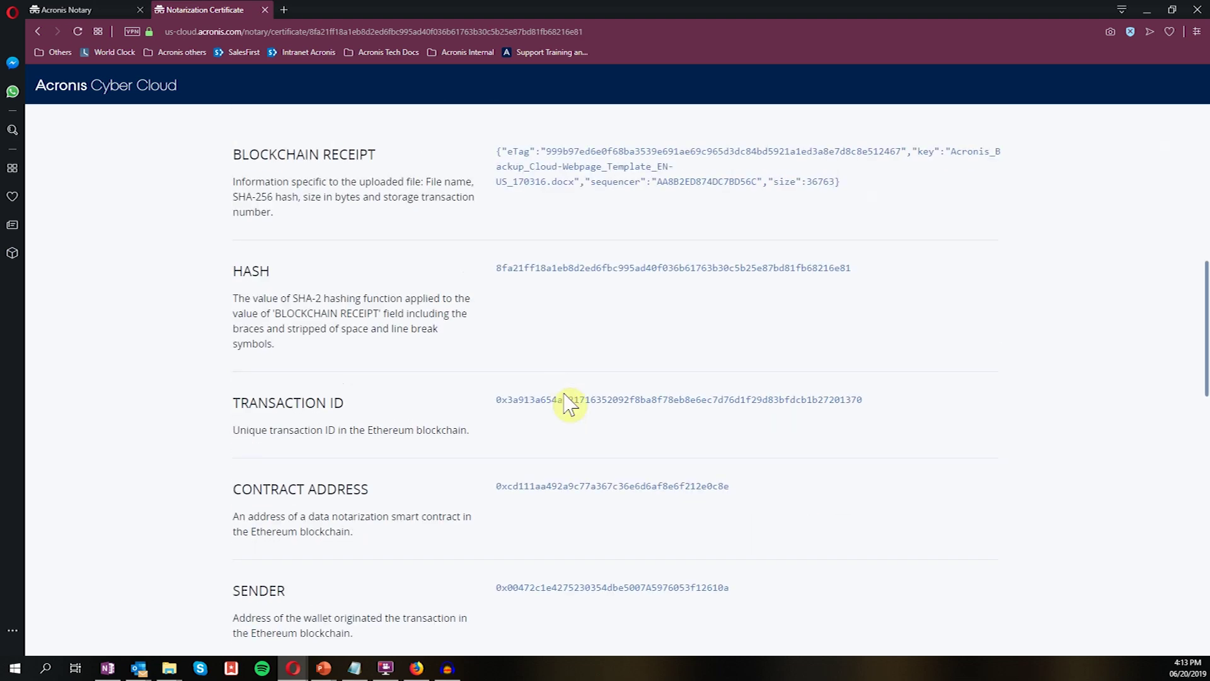
pyautogui.scroll(-18, 564, 392)
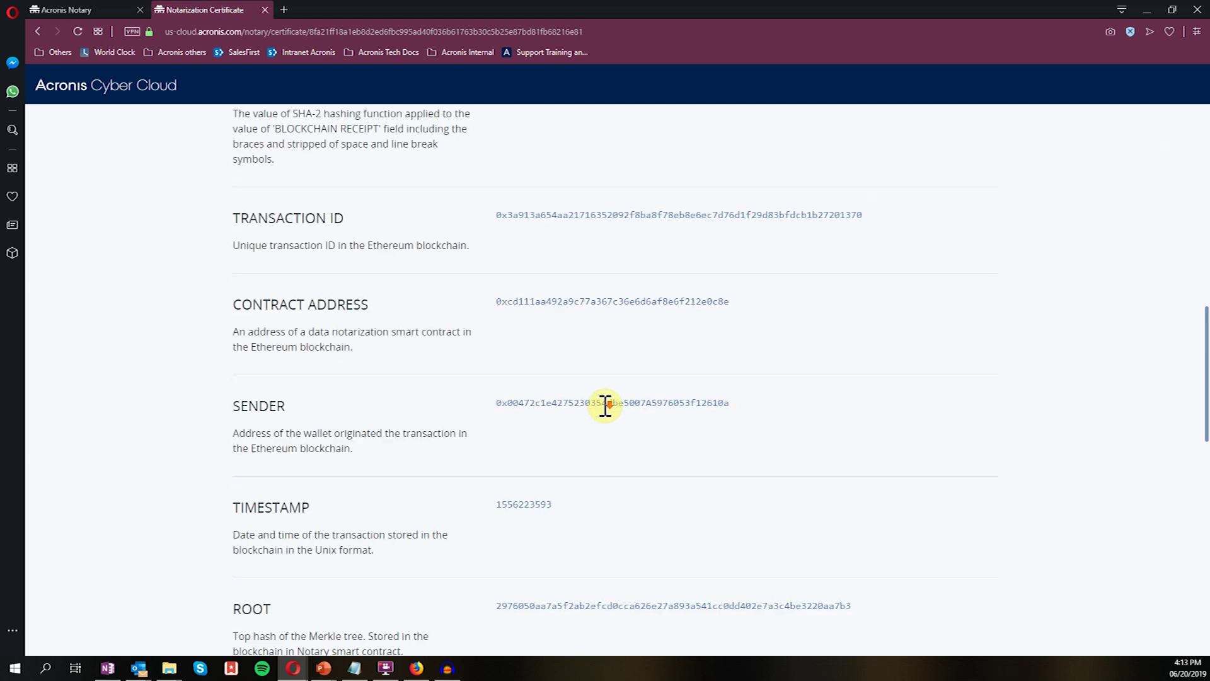
pyautogui.scroll(20, 622, 441)
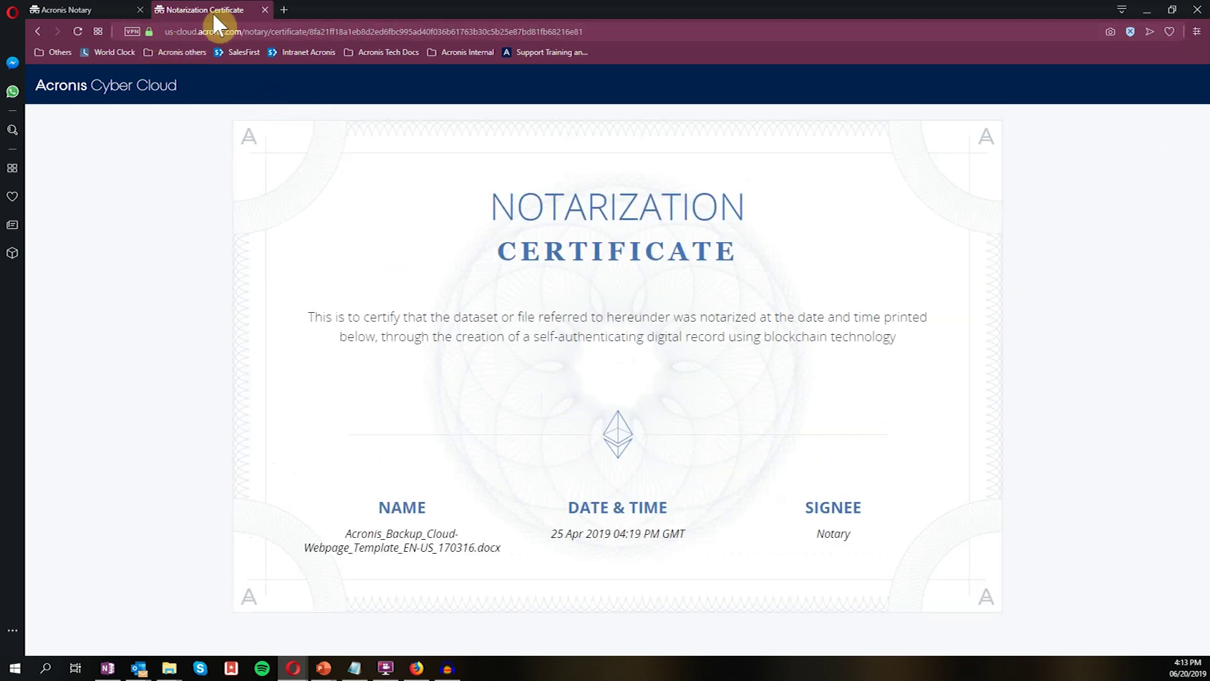
pyautogui.click(266, 10)
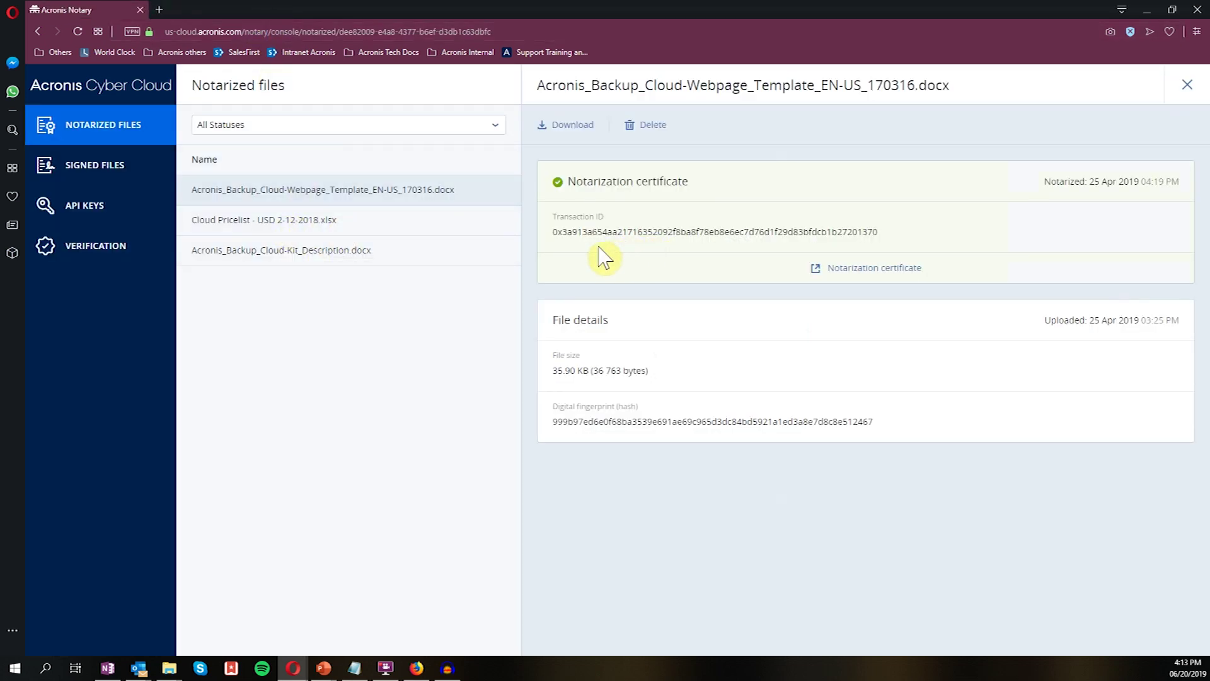
# Step: Look at the file verification page and return to the list of notarized files
pyautogui.click(118, 259)
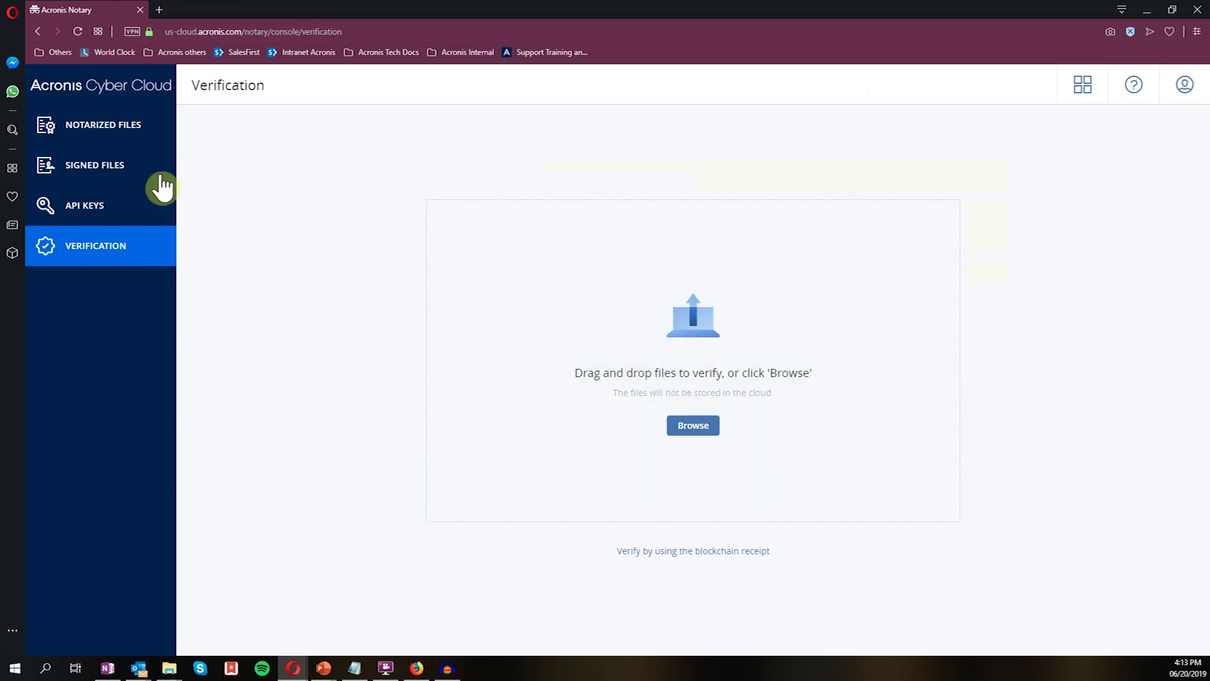
pyautogui.click(129, 135)
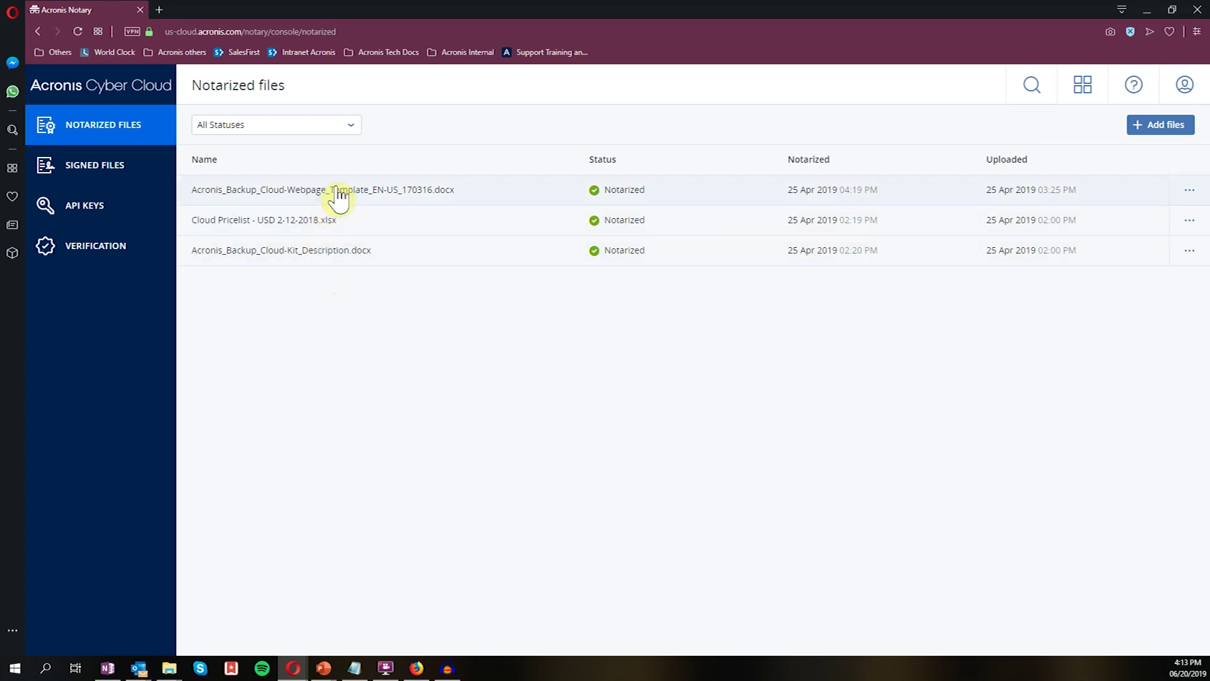
# Step: Review the signed files, the dialog for adding a file to sign, and the signees of Acronis_BaaS_datasheet_en-US.pdf
pyautogui.click(104, 172)
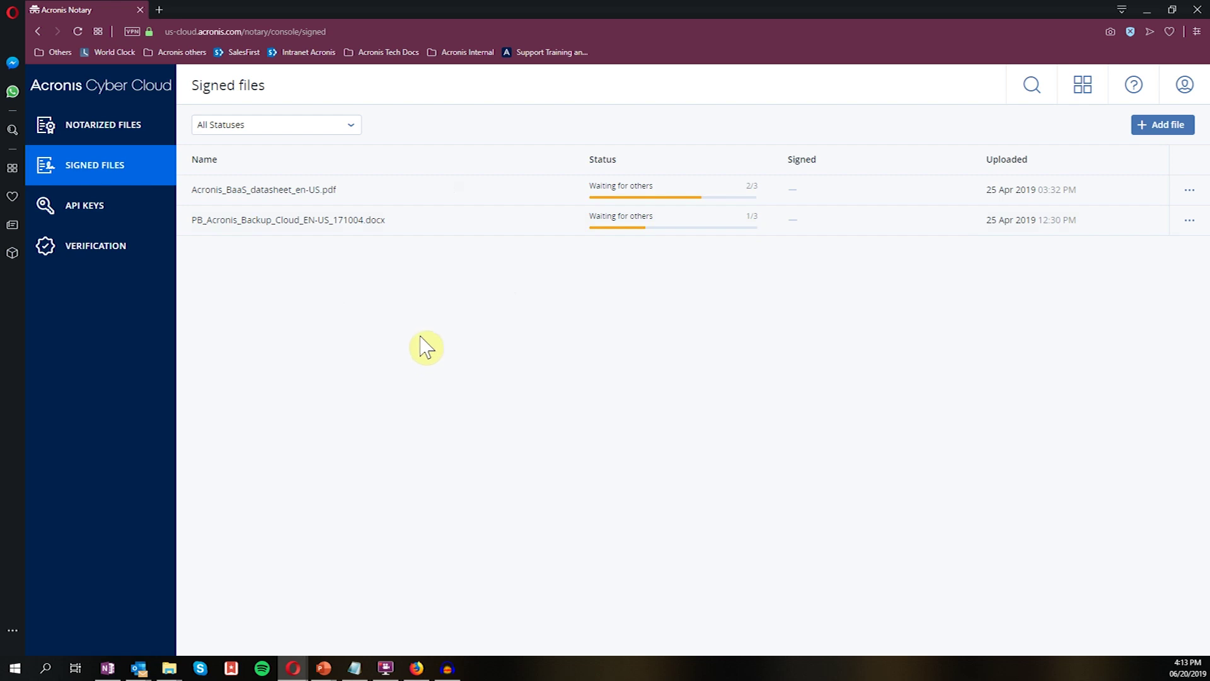
pyautogui.click(1161, 126)
pyautogui.click(809, 234)
pyautogui.click(338, 200)
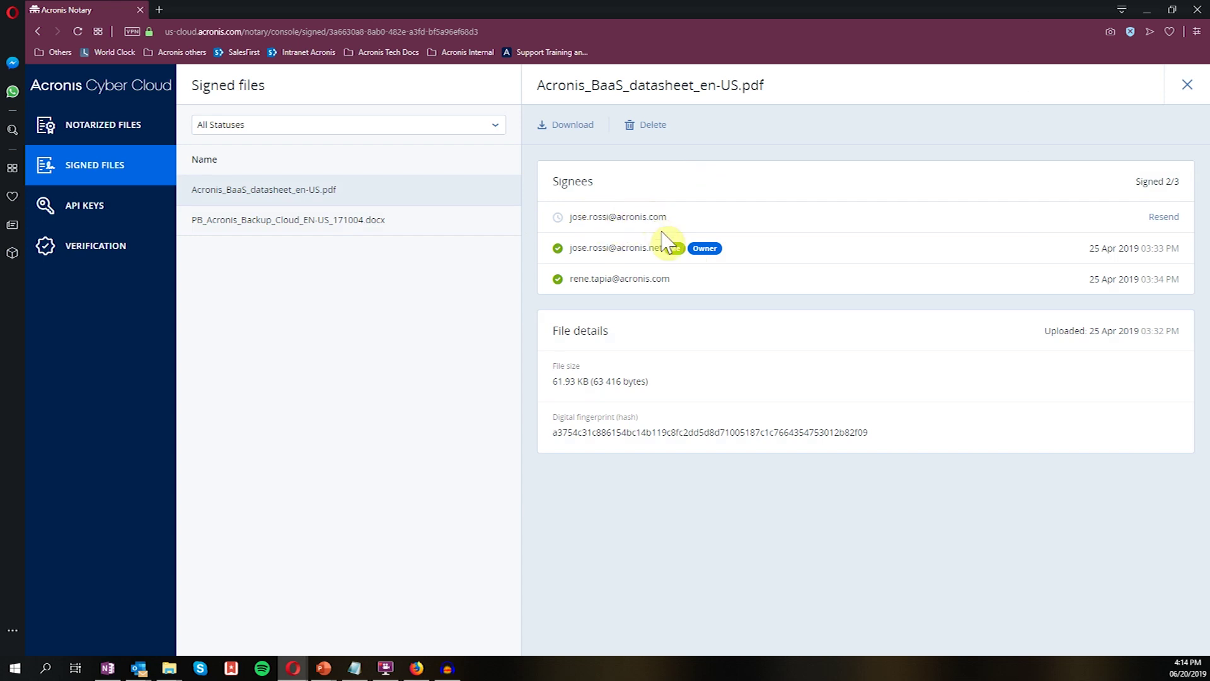
pyautogui.click(442, 308)
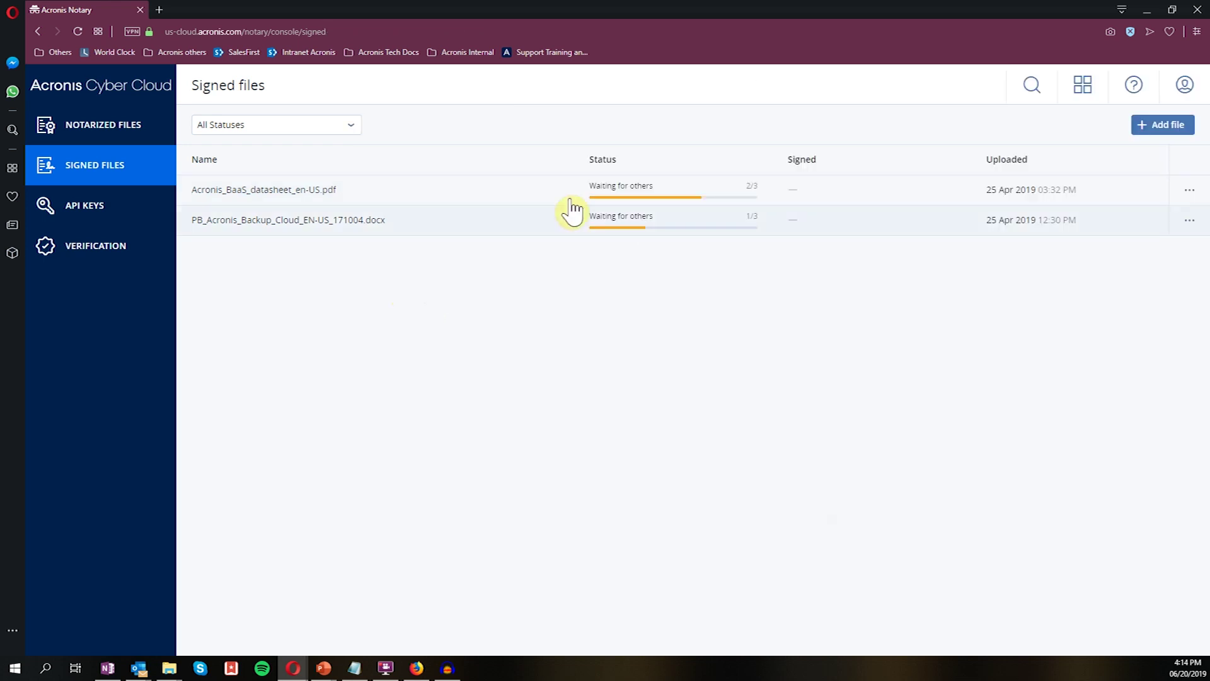
# Step: Upload WN in 8.0 v6.pdf for signing, add a second signee by e-mail address, and send it to sign
pyautogui.click(1139, 129)
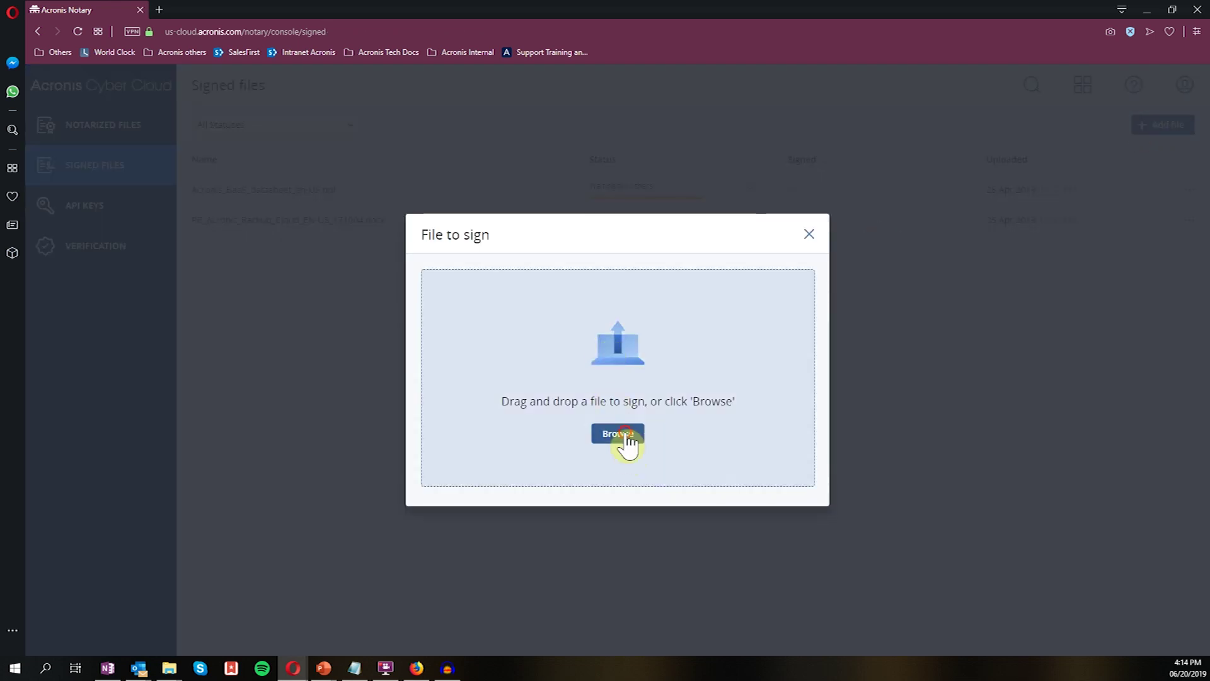
pyautogui.click(636, 436)
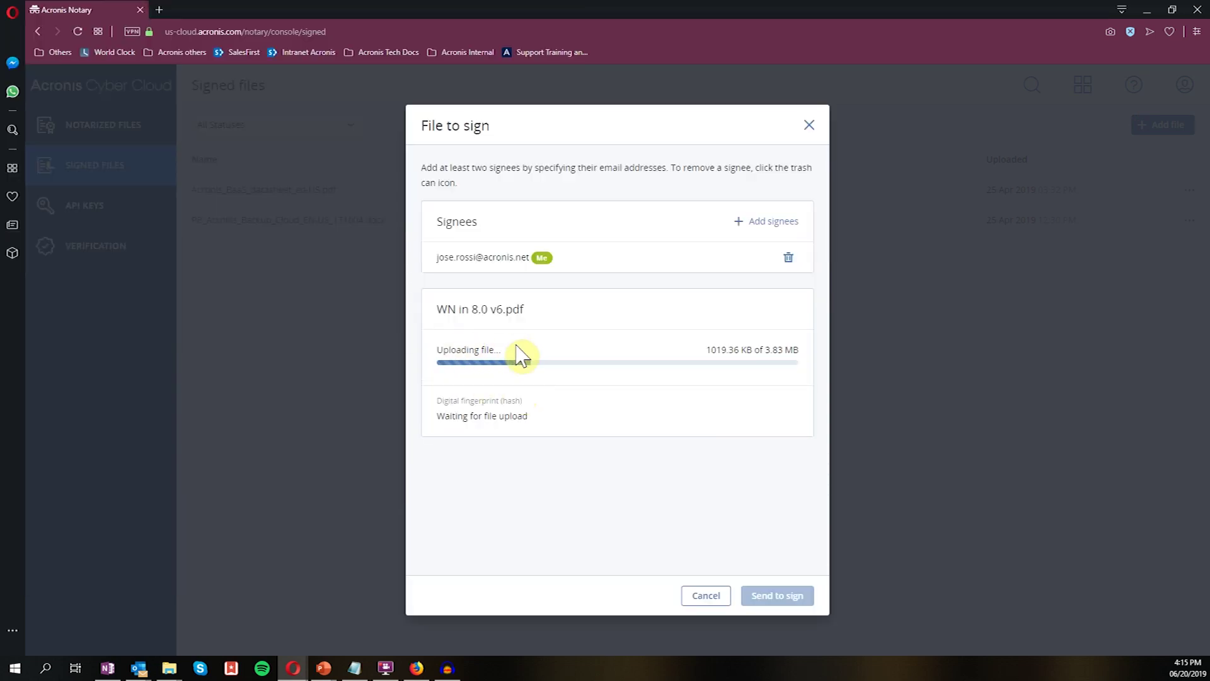
pyautogui.click(765, 221)
pyautogui.click(529, 265)
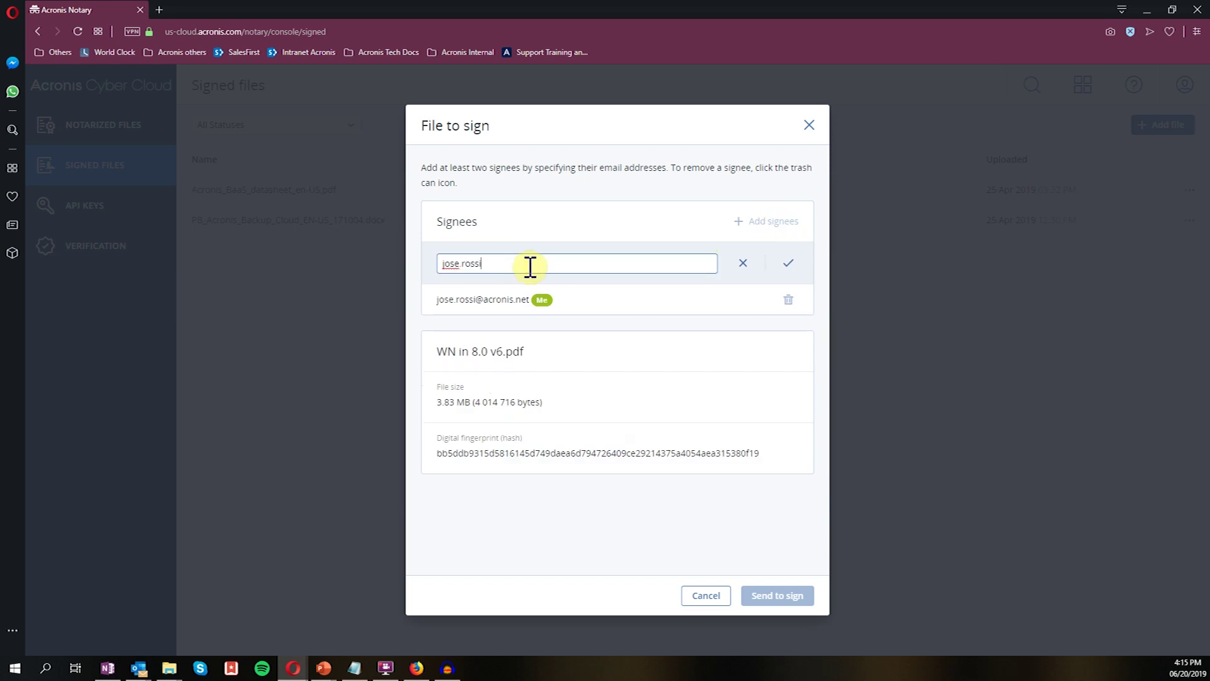
pyautogui.click(788, 263)
pyautogui.click(782, 606)
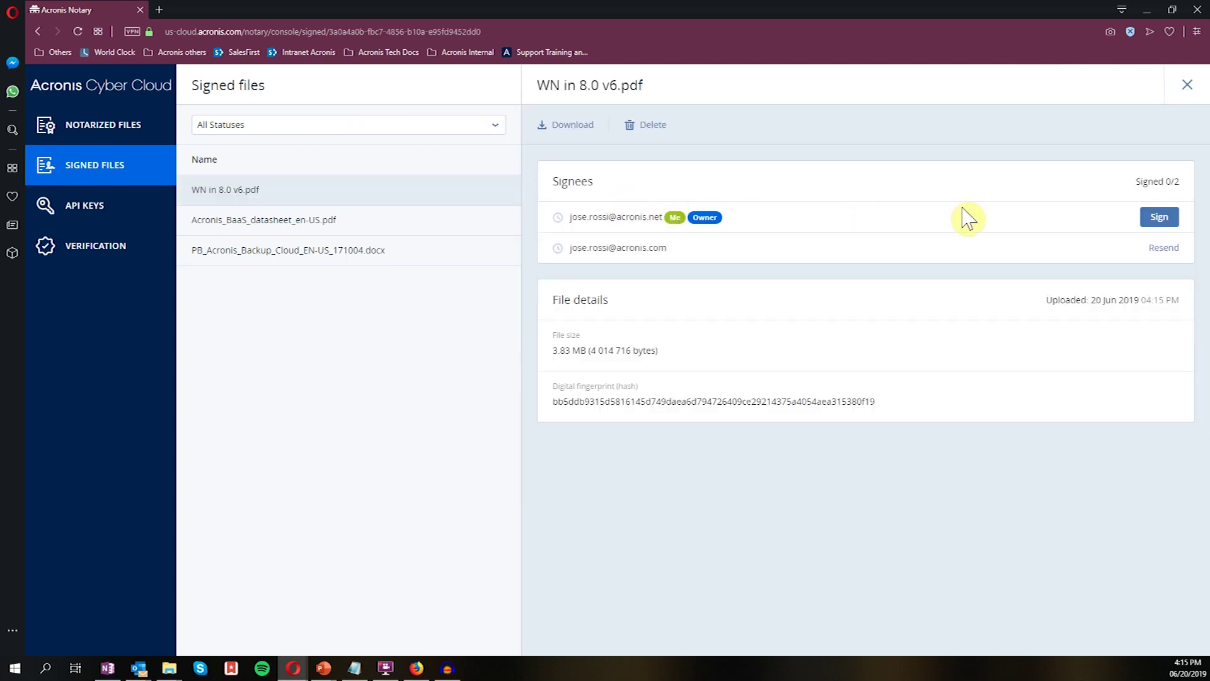
# Step: Sign WN in 8.0 v6.pdf as its owner with a freehand eSignature and the comment "Comments"
pyautogui.click(1161, 220)
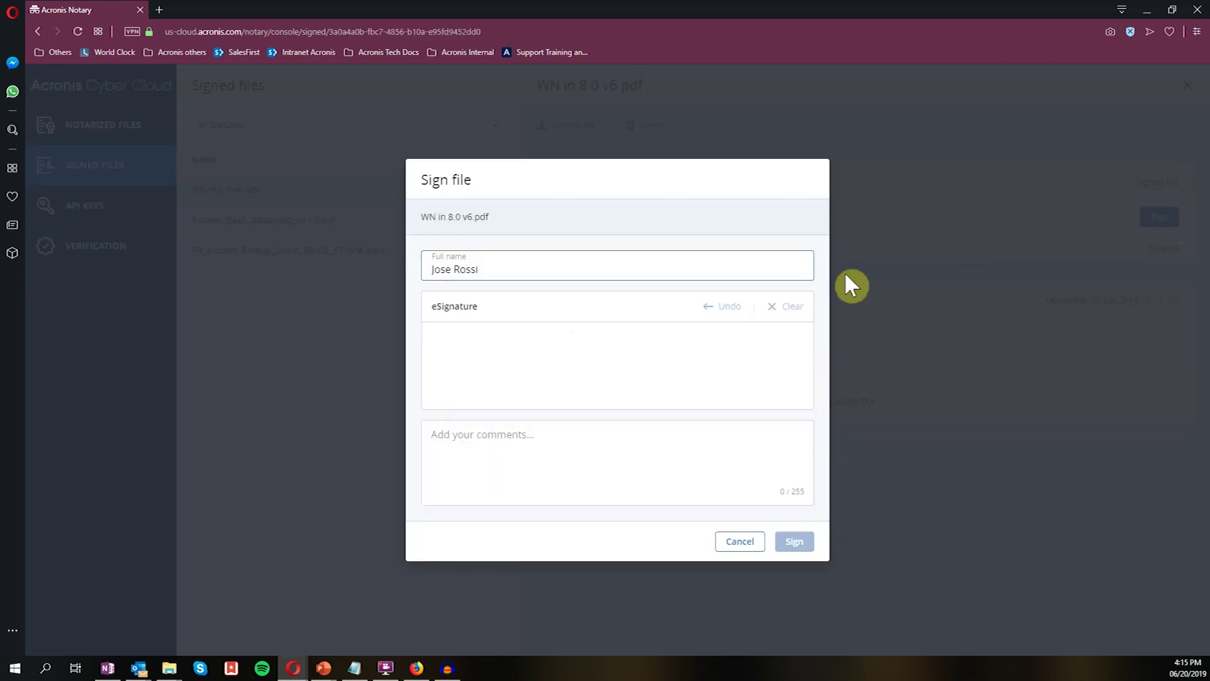
pyautogui.moveTo(528, 374)
pyautogui.mouseDown()
pyautogui.moveTo(679, 301)
pyautogui.moveTo(731, 329)
pyautogui.mouseUp()
pyautogui.click(517, 446)
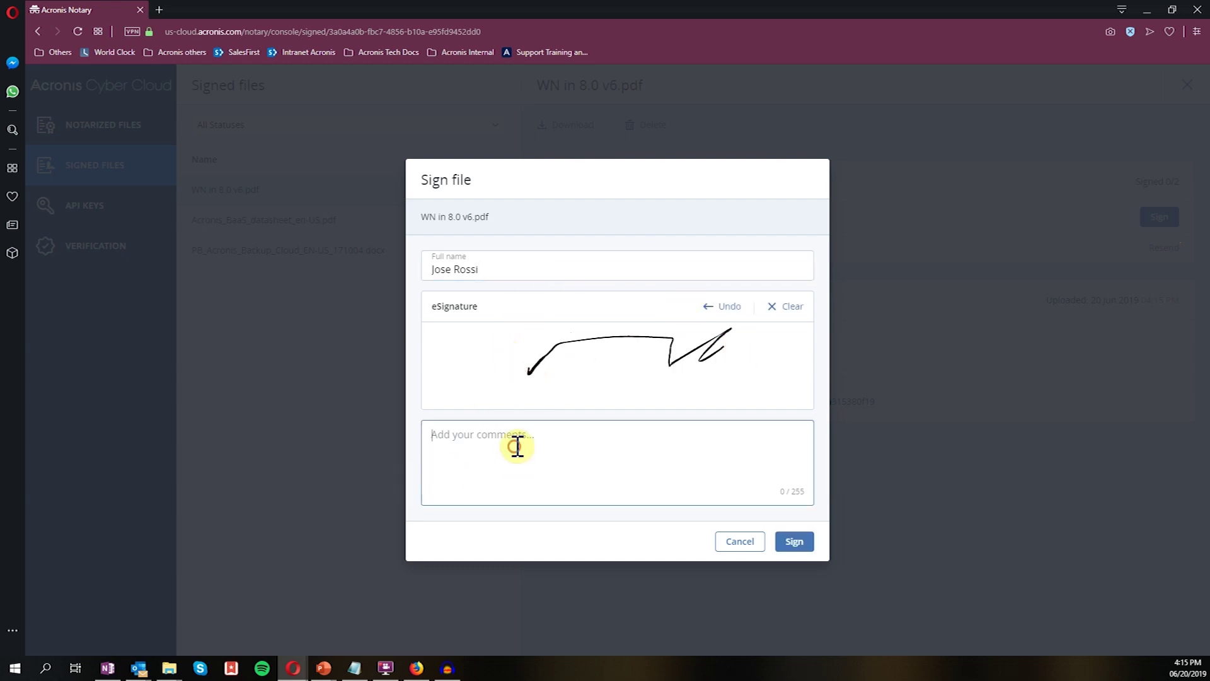
pyautogui.write('Comments')
pyautogui.click(792, 543)
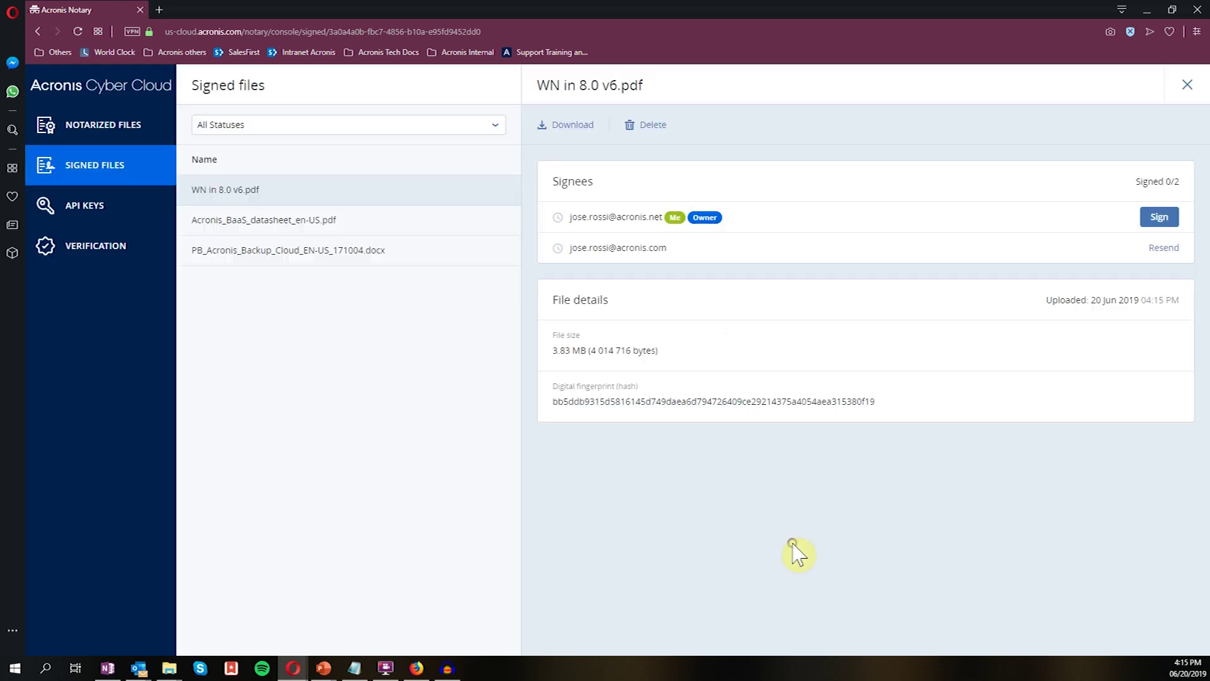